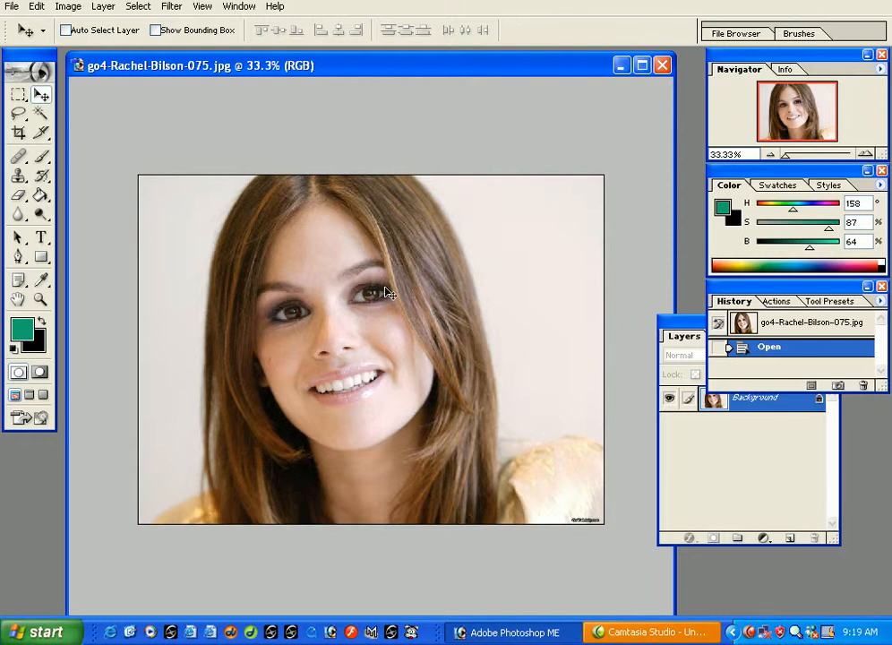
- Examine the portrait's eyes, forehead and mouth at several magnifications
key(ctrl+plus)
key(ctrl+plus)
key(ctrl+plus)
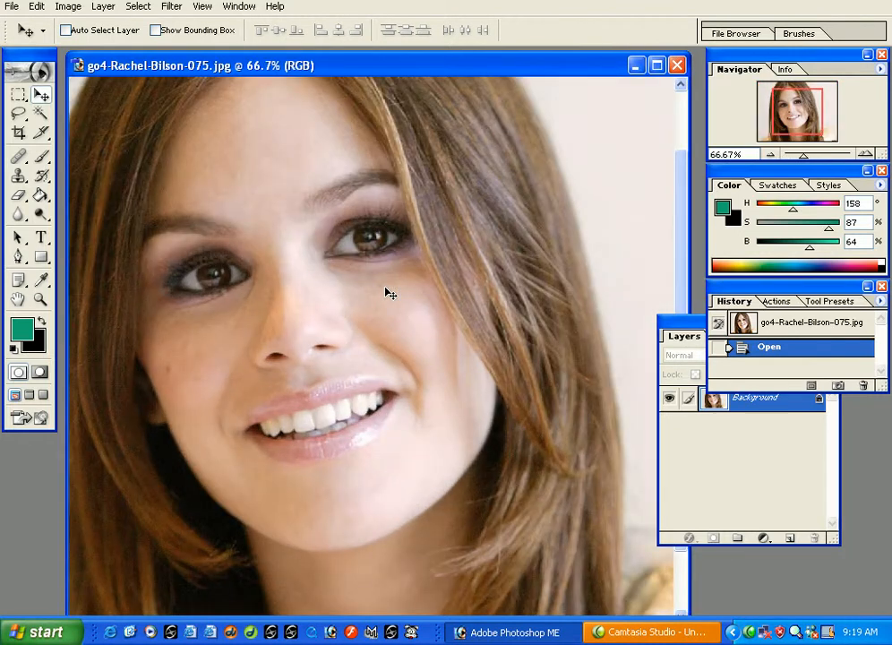
drag(331, 259, 434, 447)
key(ctrl+plus)
key(ctrl+plus)
key(ctrl+plus)
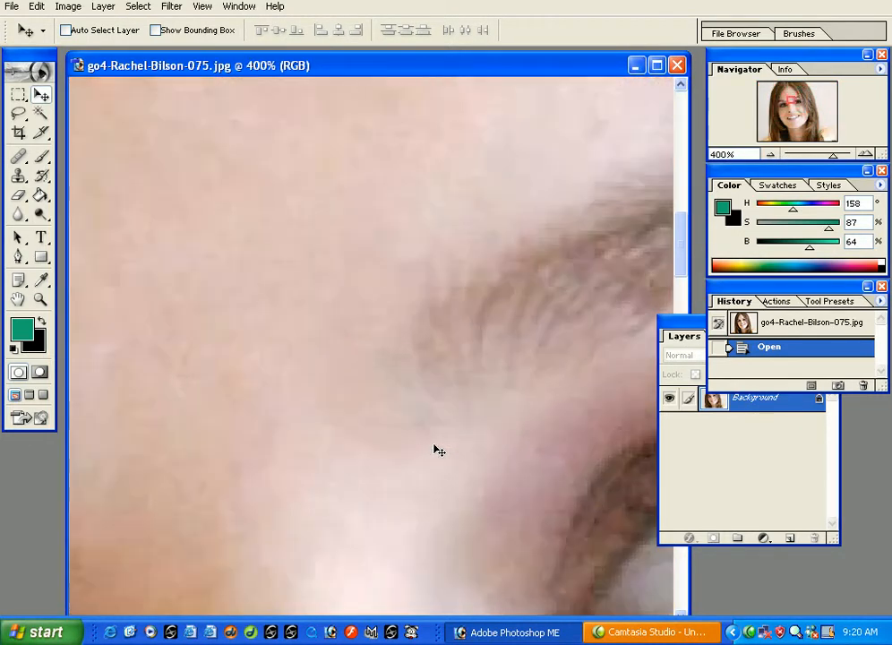
key(ctrl+minus)
key(ctrl+minus)
key(ctrl+minus)
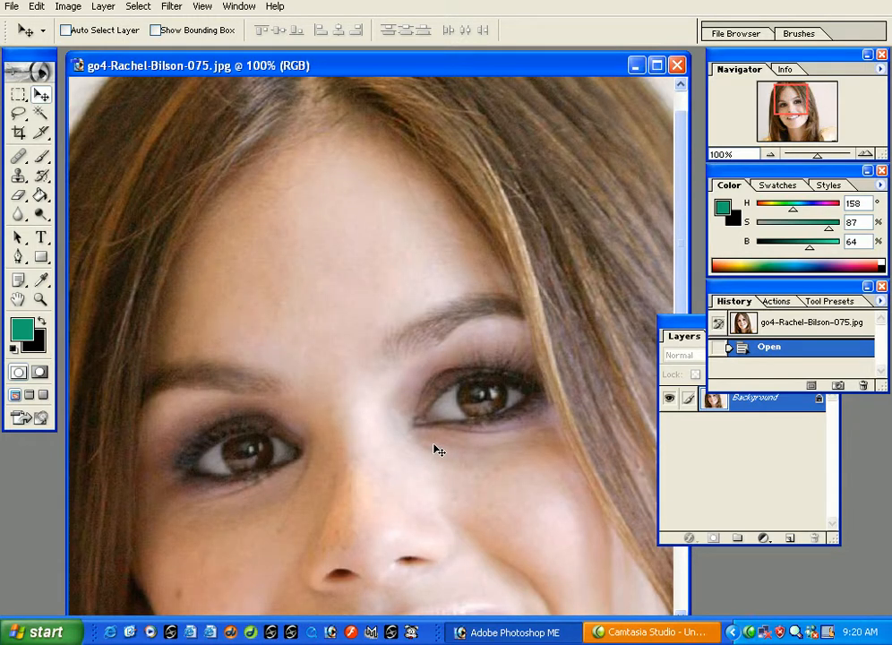
drag(355, 430, 343, 226)
drag(331, 363, 406, 414)
drag(325, 311, 365, 346)
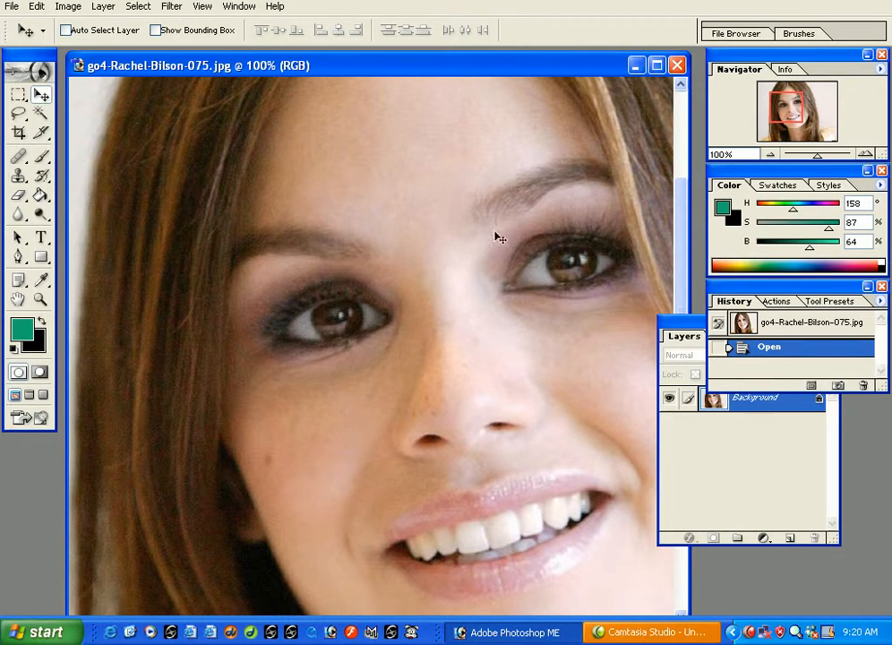
drag(473, 243, 423, 227)
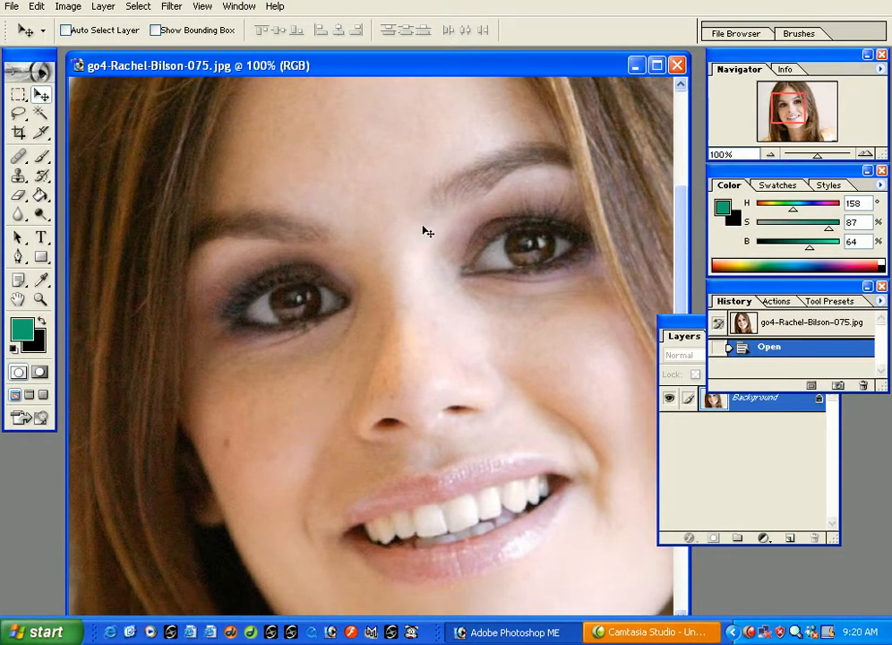
- Place the toolbox over the image beside the face and magnify the eye on the photo's left side to 400%
drag(25, 58, 137, 117)
drag(301, 215, 336, 224)
drag(329, 278, 360, 309)
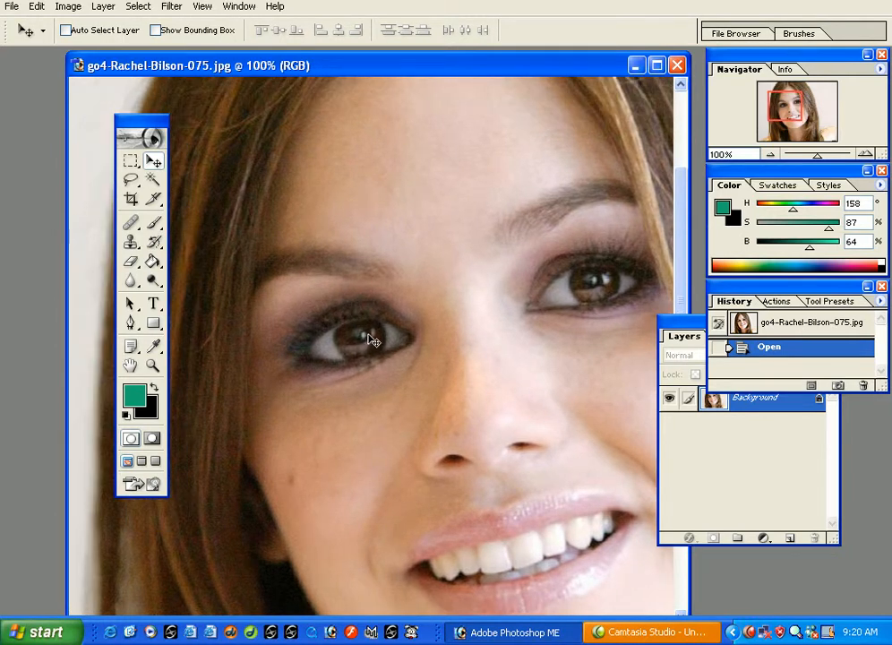
key(ctrl+plus)
key(ctrl+plus)
drag(369, 336, 434, 424)
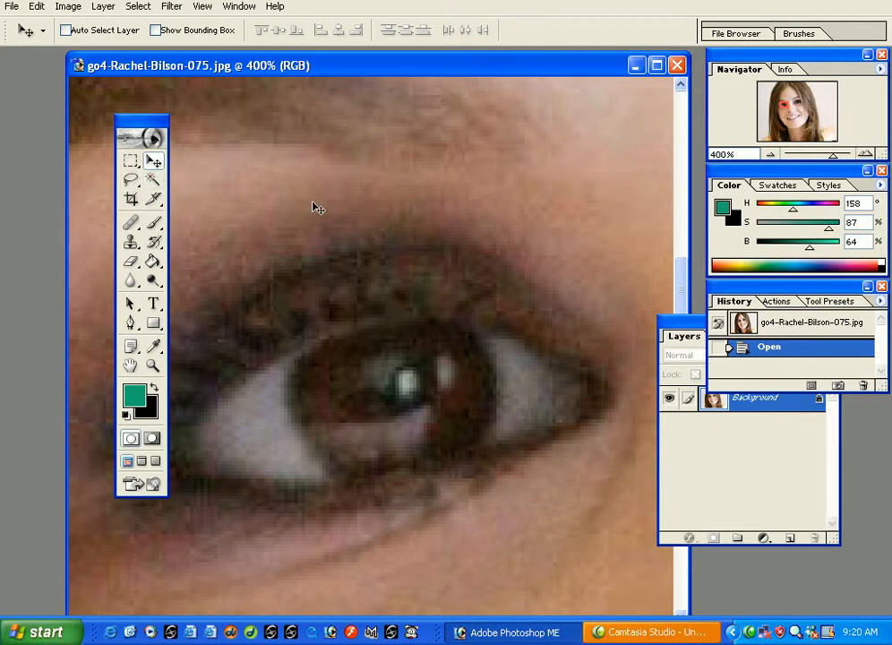
key(ctrl+plus)
key(ctrl+plus)
key(ctrl+minus)
key(ctrl+minus)
key(ctrl+minus)
key(ctrl+minus)
key(ctrl+plus)
key(ctrl+plus)
key(ctrl+minus)
key(ctrl+plus)
key(ctrl+minus)
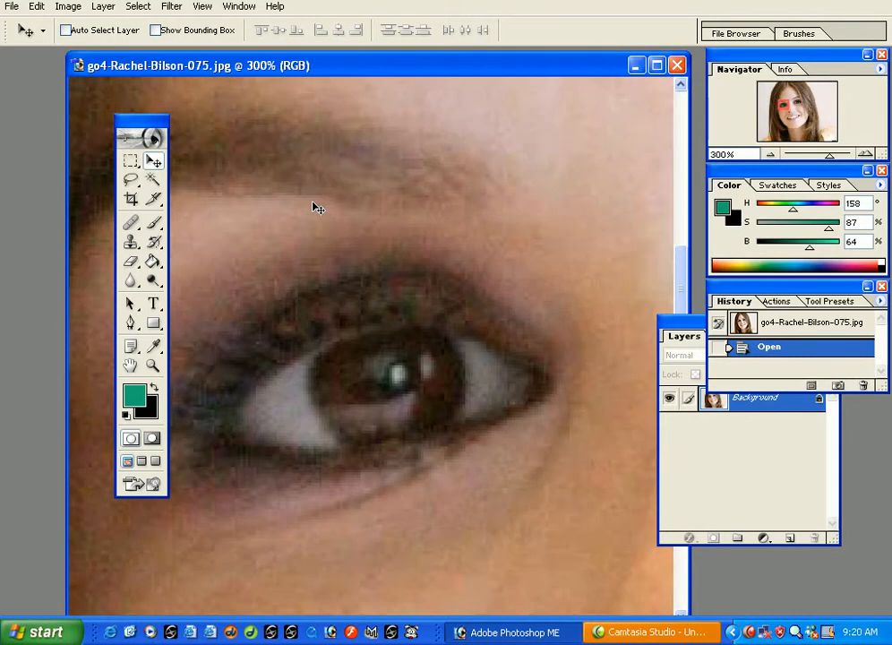
- Select the iris of the eye on the photo's left side with an elliptical marquee and centre the selection on it
key(z)
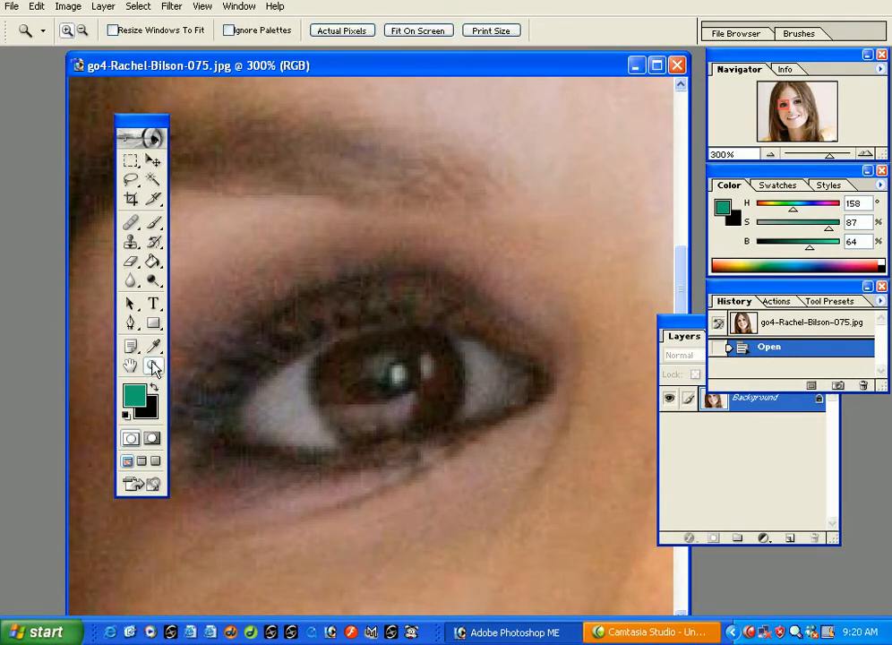
drag(213, 215, 552, 552)
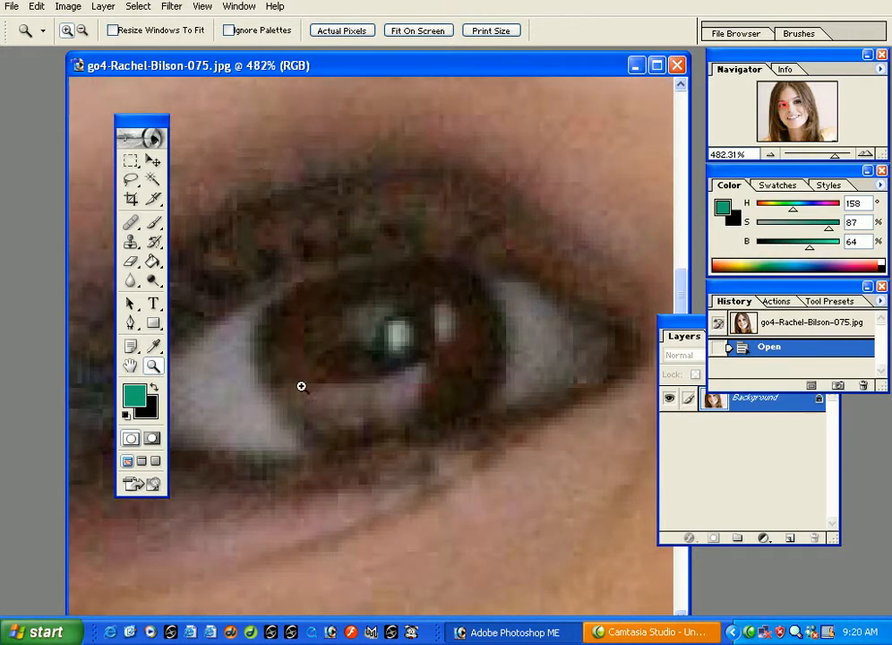
click(131, 160)
click(183, 179)
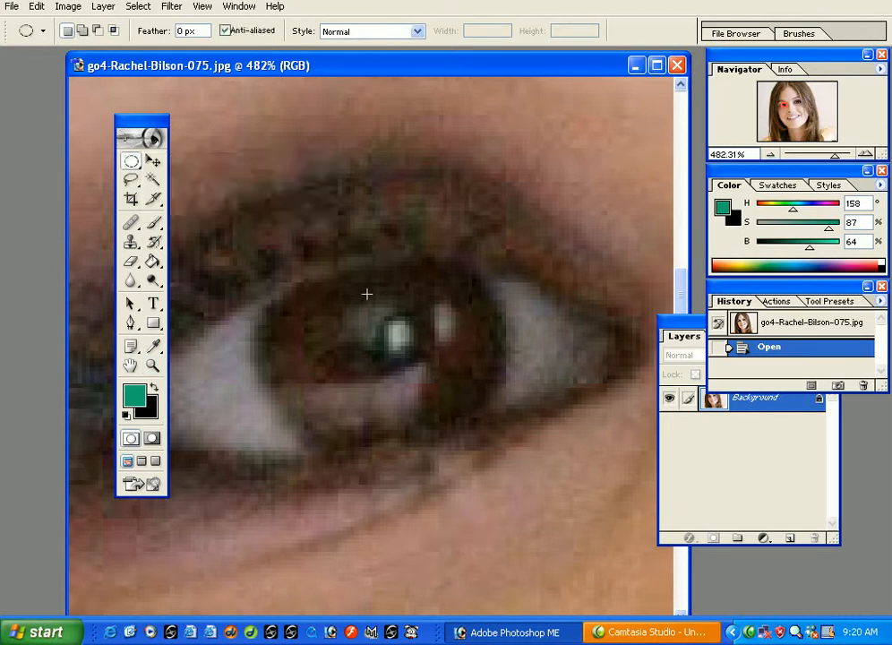
drag(376, 361, 501, 481)
drag(428, 395, 425, 374)
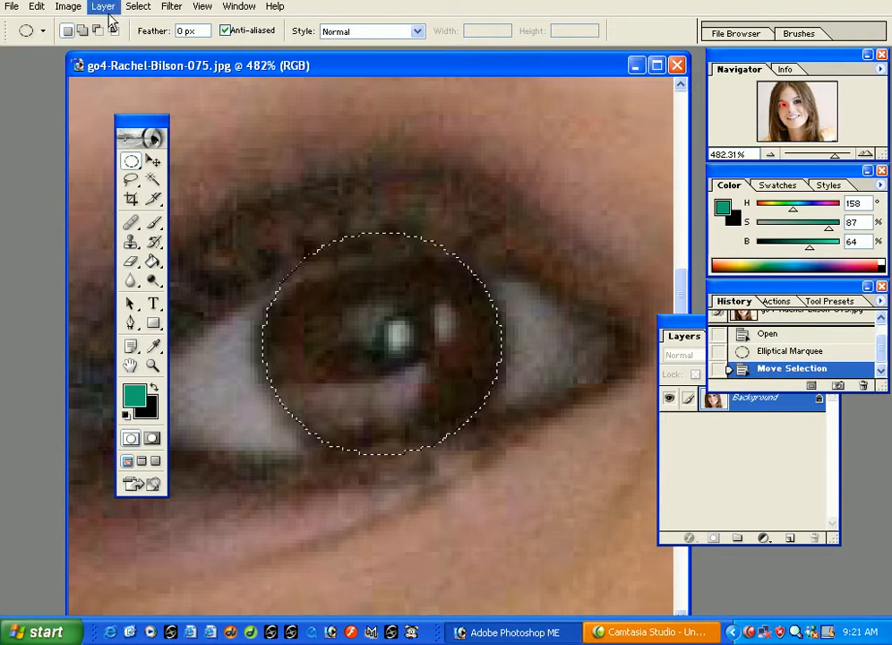
- Expand the iris selection by 3 pixels
click(139, 9)
mouse_move(152, 130)
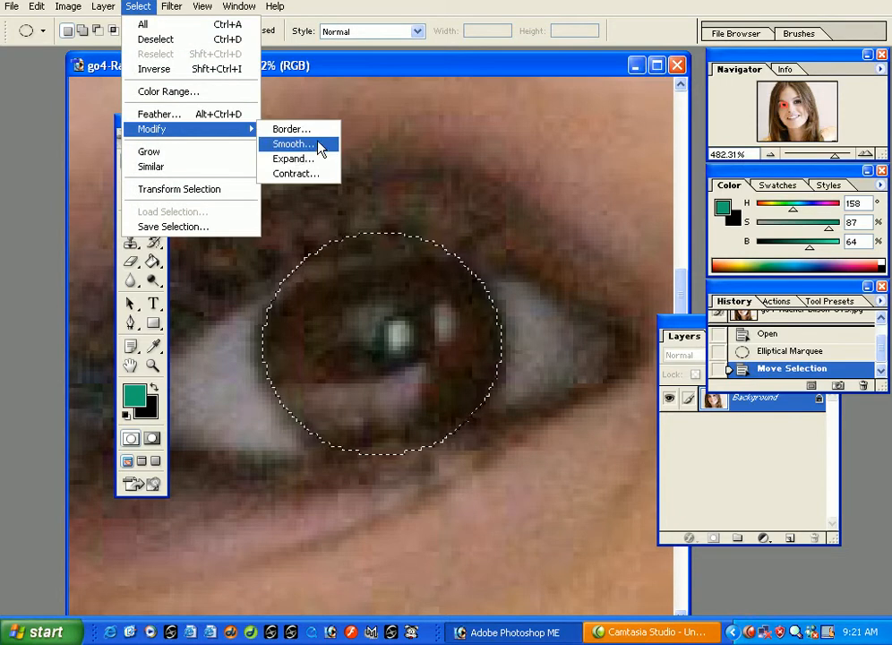
click(306, 162)
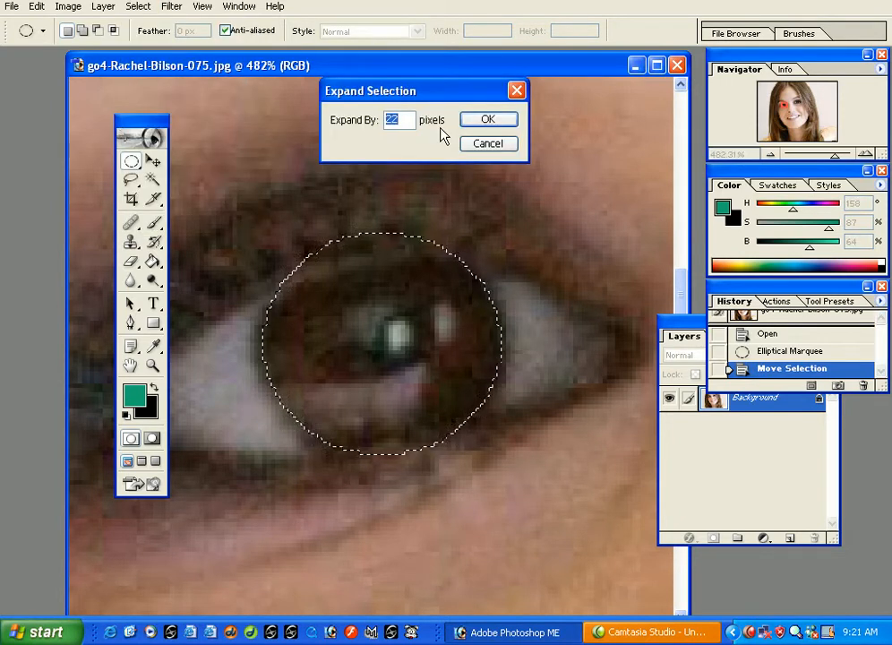
text(3)
click(487, 121)
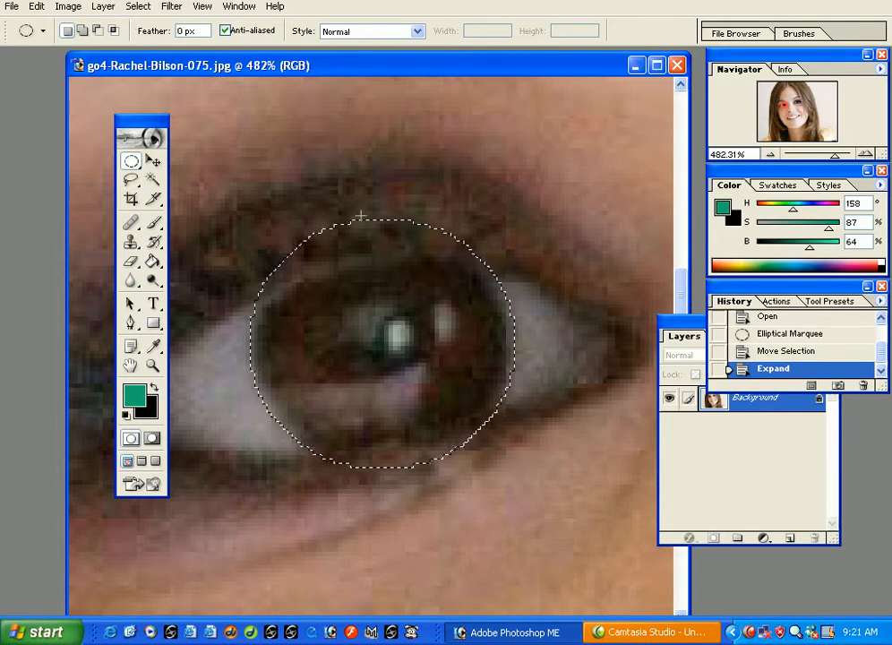
- Duplicate the Background layer as "eye correction"
click(763, 537)
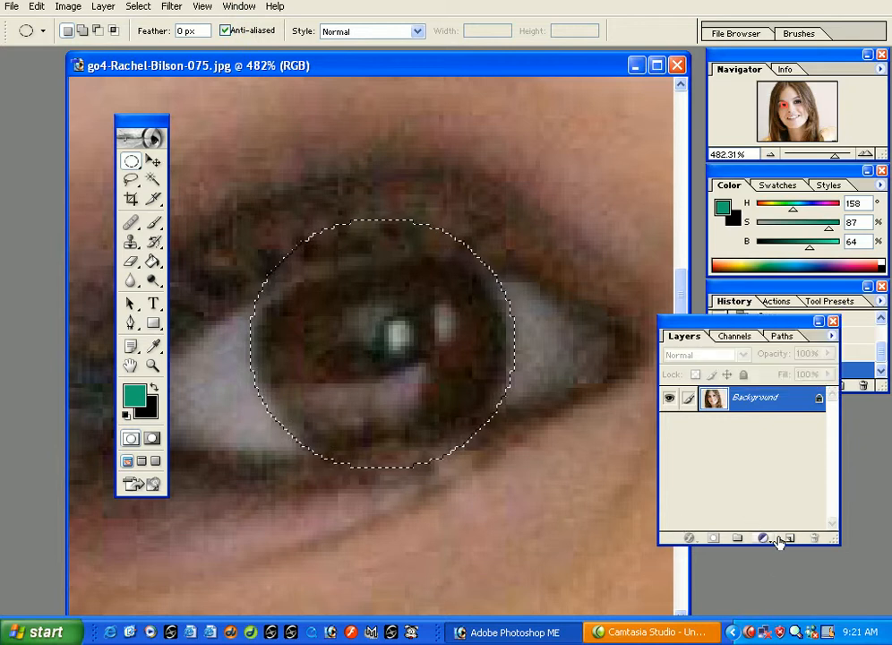
right_click(756, 405)
click(687, 444)
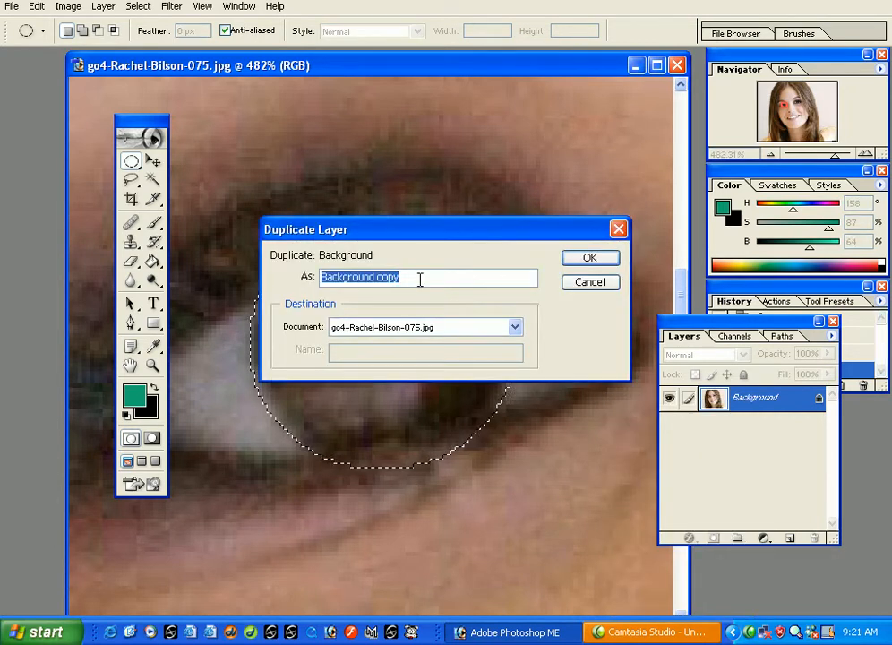
text(eye correction)
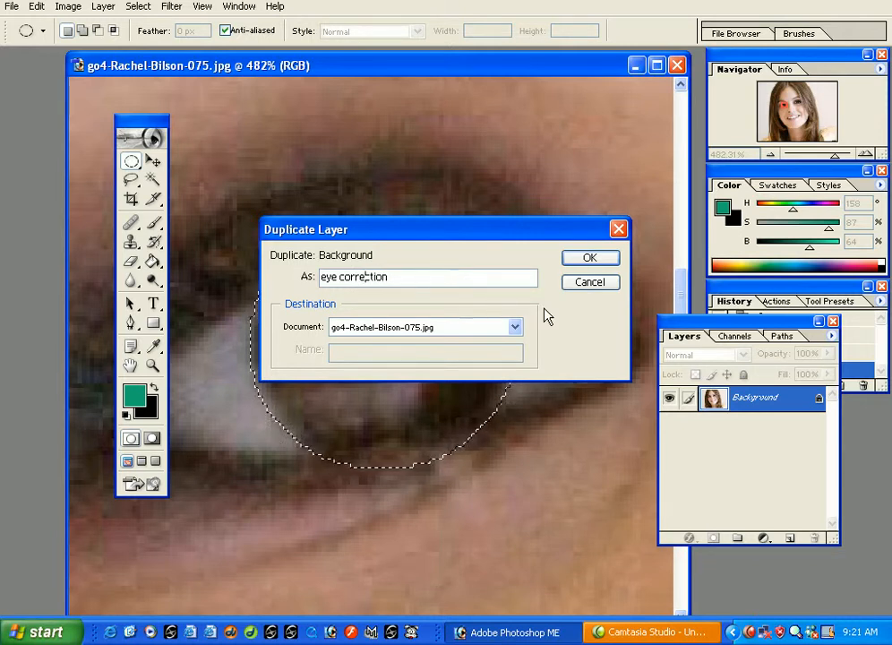
click(590, 258)
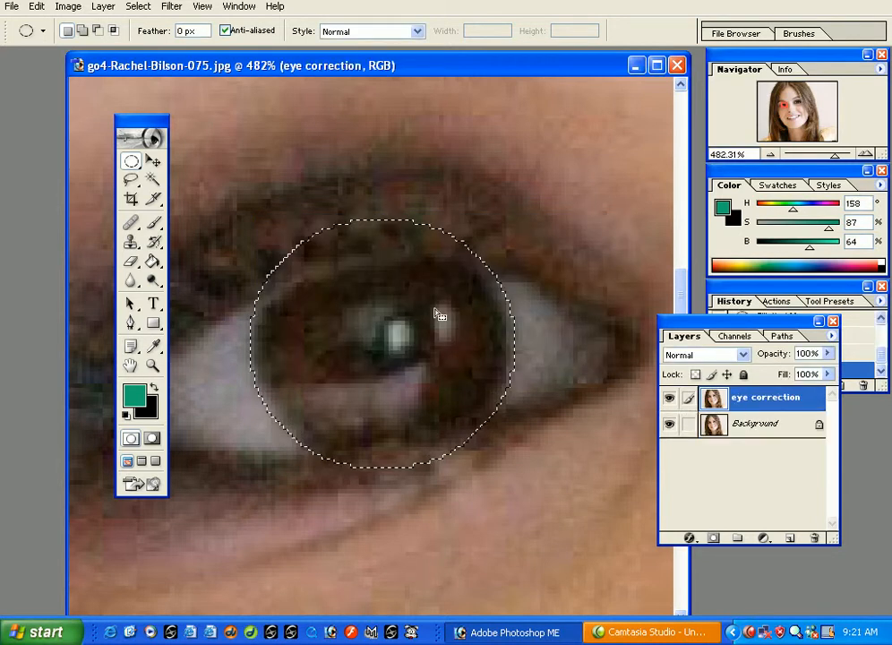
- Add the iris of the eye on the photo's right side to the existing selection with an elliptical marquee
right_click(768, 408)
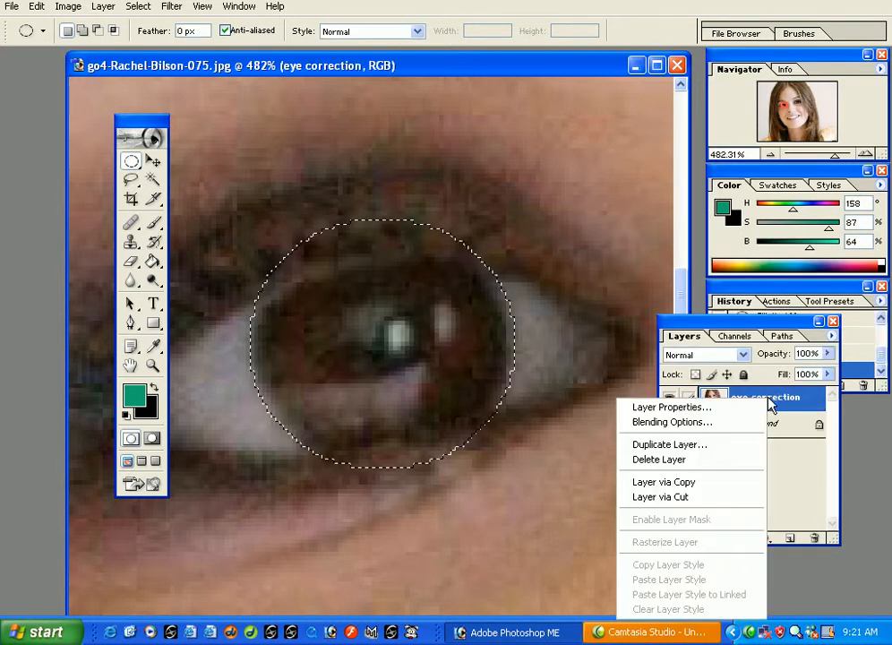
click(815, 465)
drag(443, 310, 212, 367)
drag(503, 334, 361, 433)
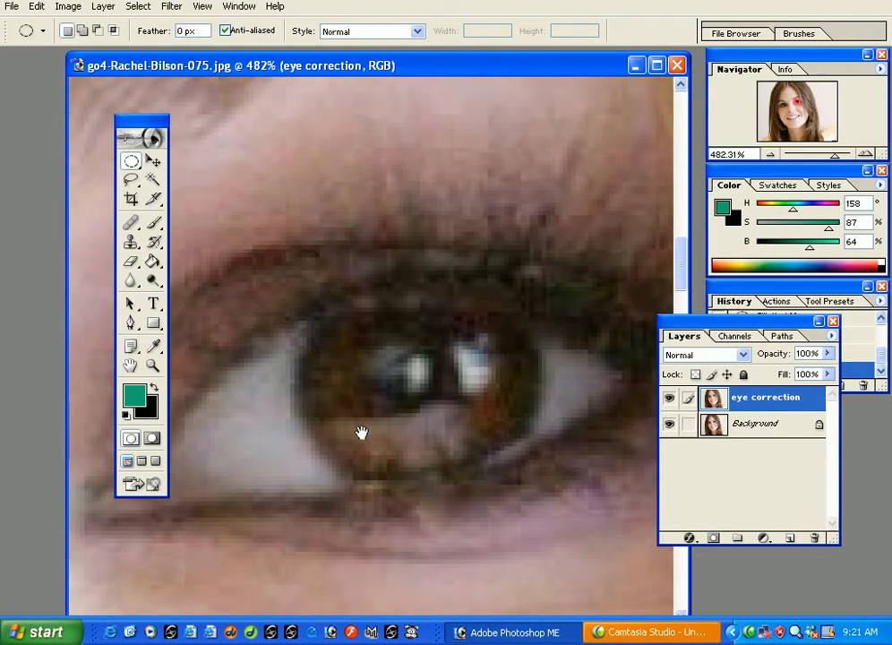
key(shift)
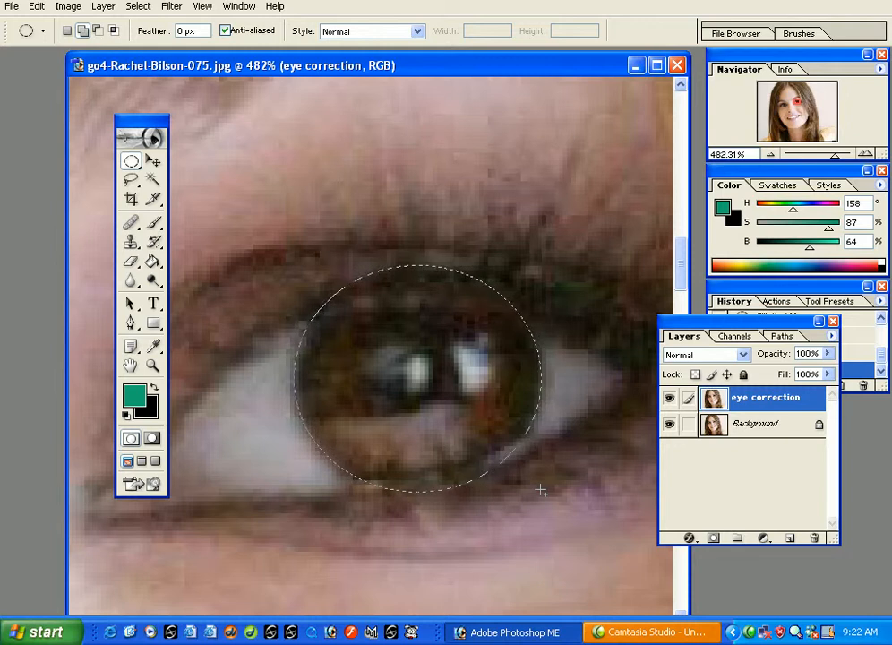
drag(541, 489, 542, 492)
- Check how the elliptical selections fit around the irises of both eyes
drag(401, 395, 686, 303)
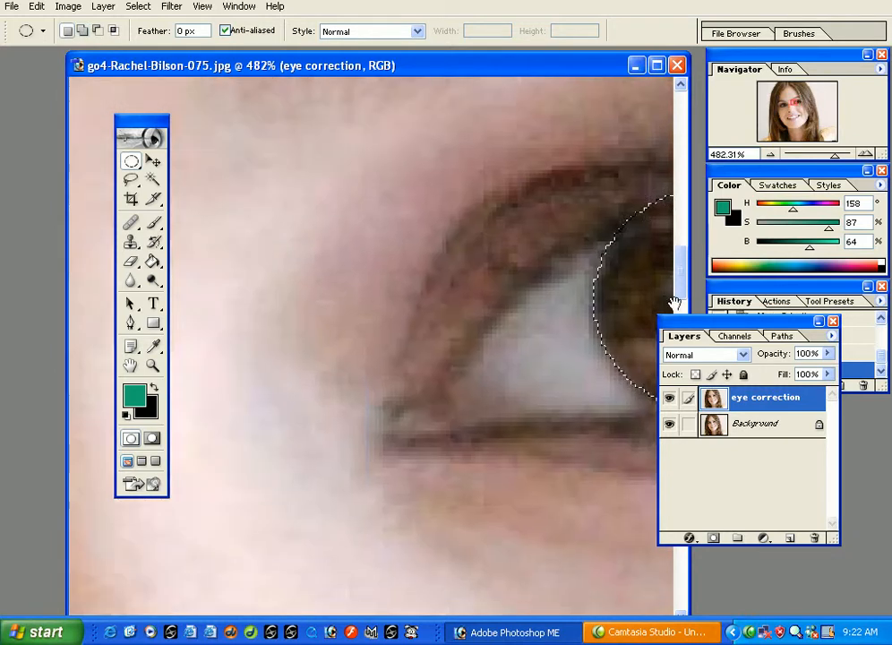
drag(393, 320, 678, 337)
drag(368, 333, 648, 344)
drag(332, 333, 519, 239)
drag(466, 268, 368, 223)
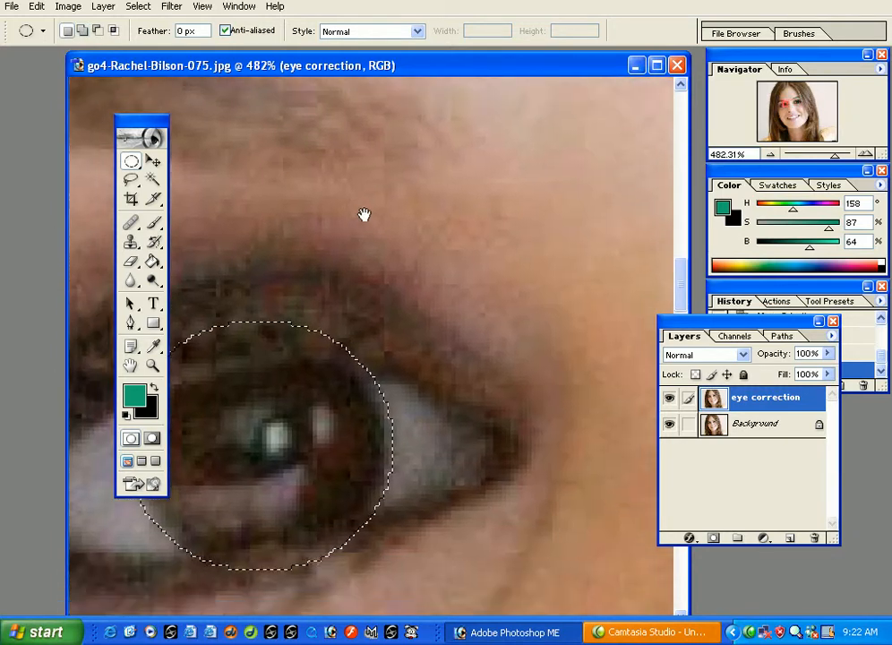
drag(403, 317, 205, 391)
drag(618, 372, 422, 363)
drag(582, 357, 281, 368)
drag(505, 325, 304, 297)
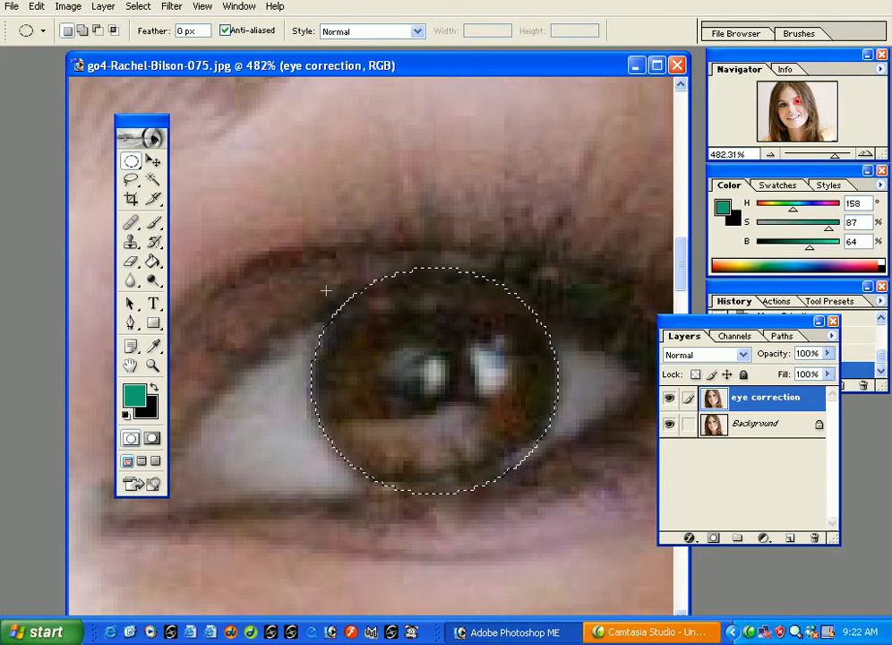
drag(380, 294, 414, 289)
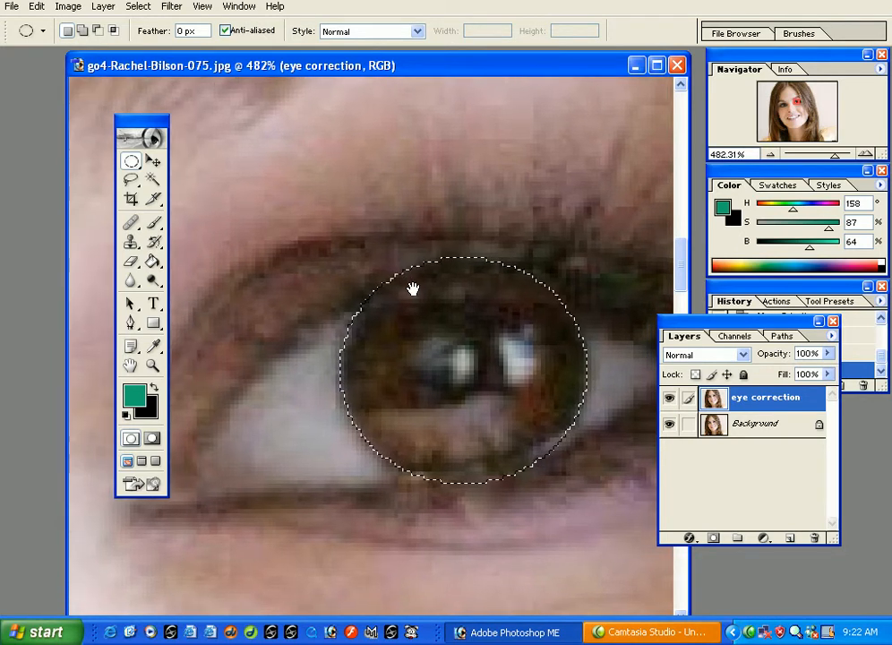
- Feather the iris selections by 4 pixels and turn them into a layer mask on the eye correction layer
click(138, 7)
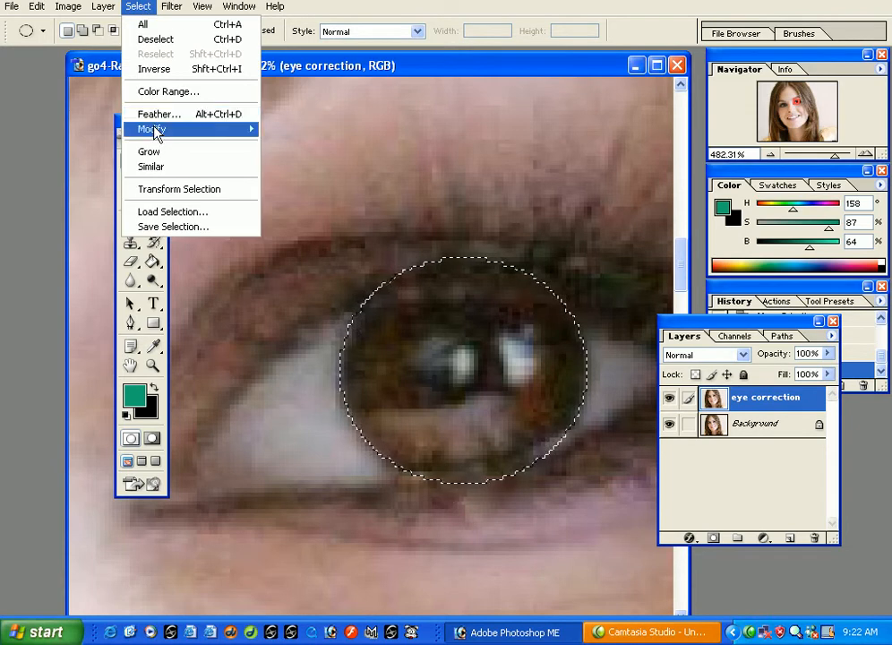
click(156, 115)
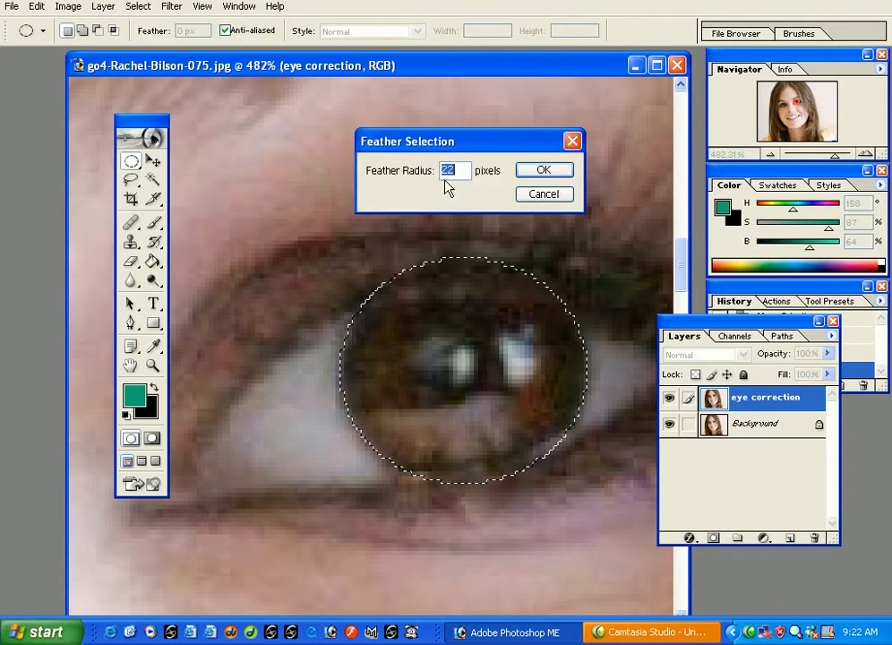
text(4)
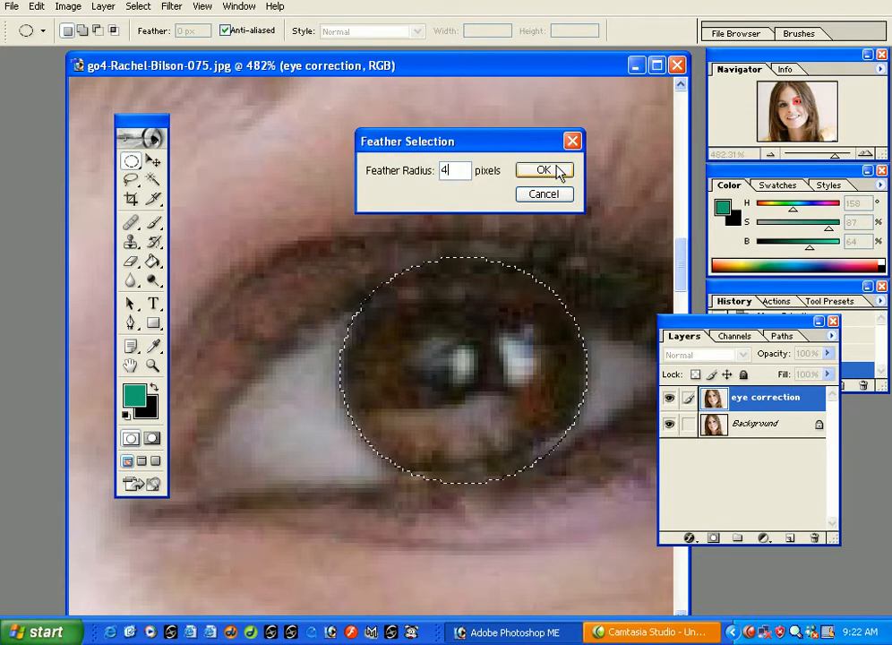
click(548, 169)
drag(369, 365, 373, 192)
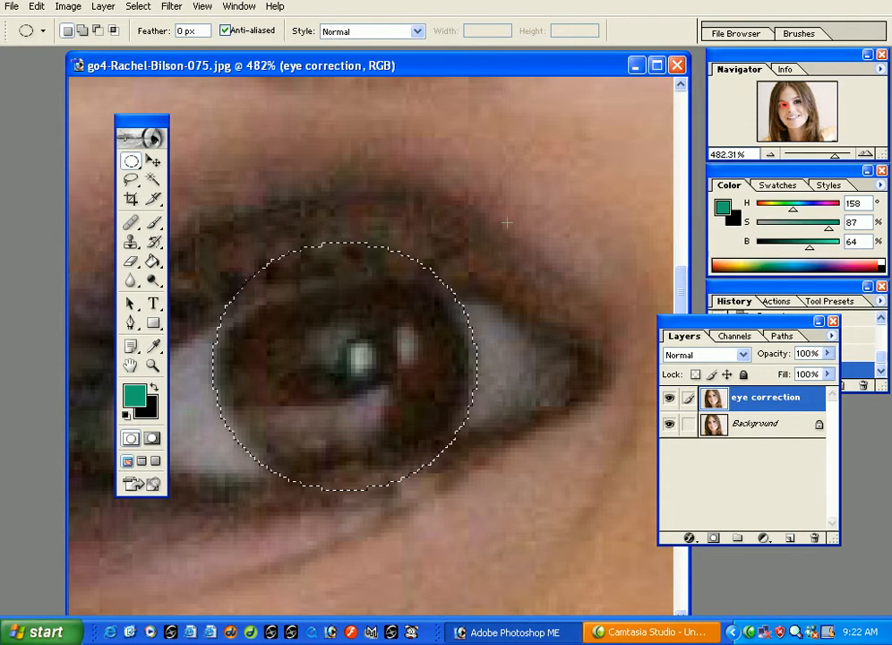
click(713, 539)
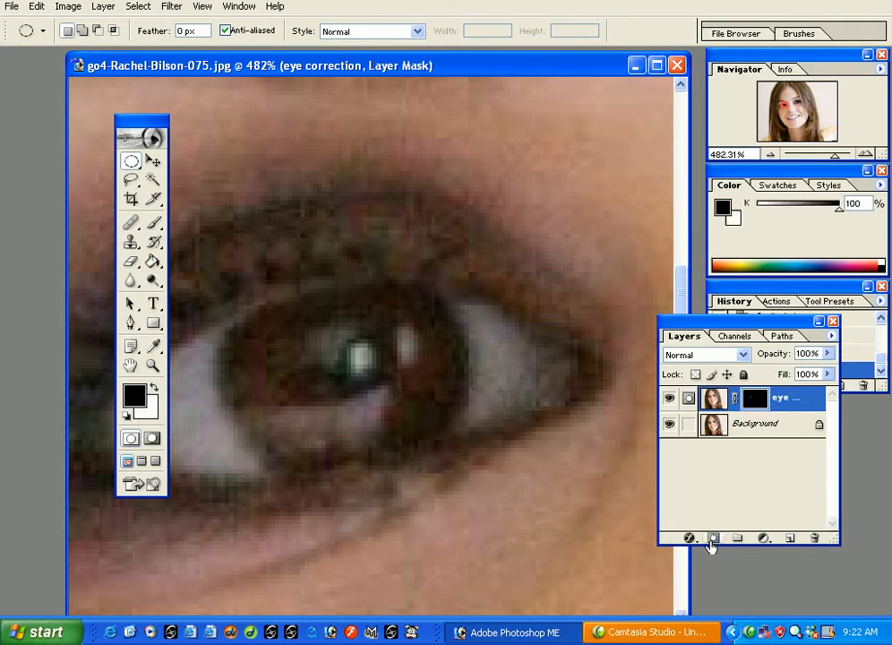
- Inspect the eye correction layer's mask by itself around the irises, then return to the normal image view
alt+click(753, 402)
key(space)
drag(507, 349, 107, 395)
drag(631, 363, 352, 368)
drag(587, 321, 425, 441)
drag(479, 325, 479, 410)
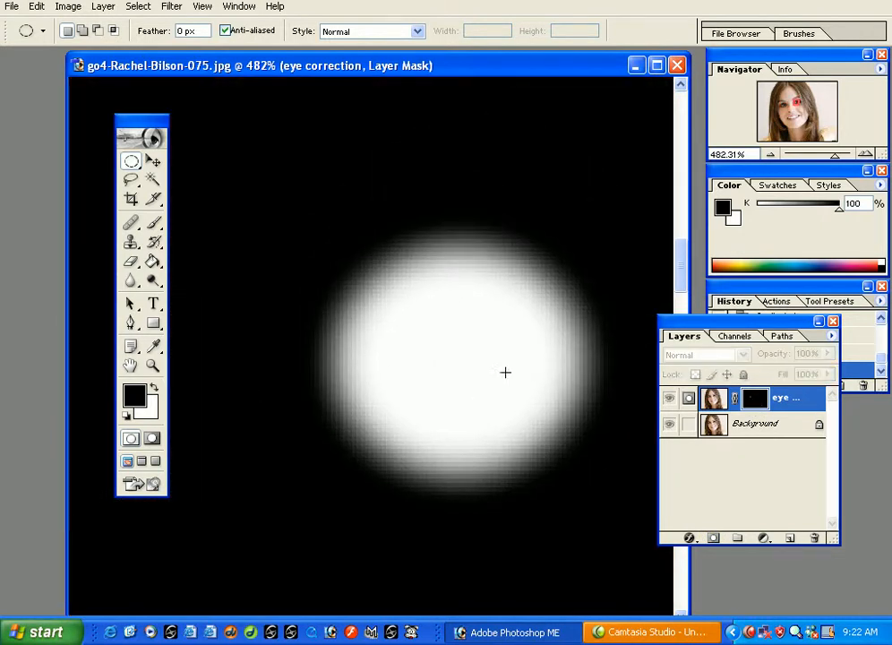
drag(444, 307, 435, 344)
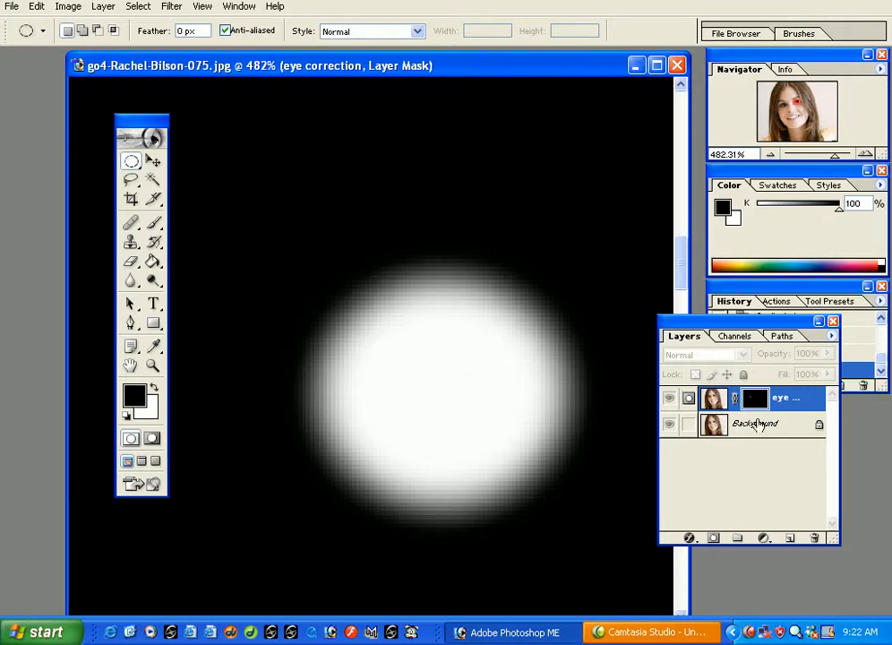
alt+click(750, 406)
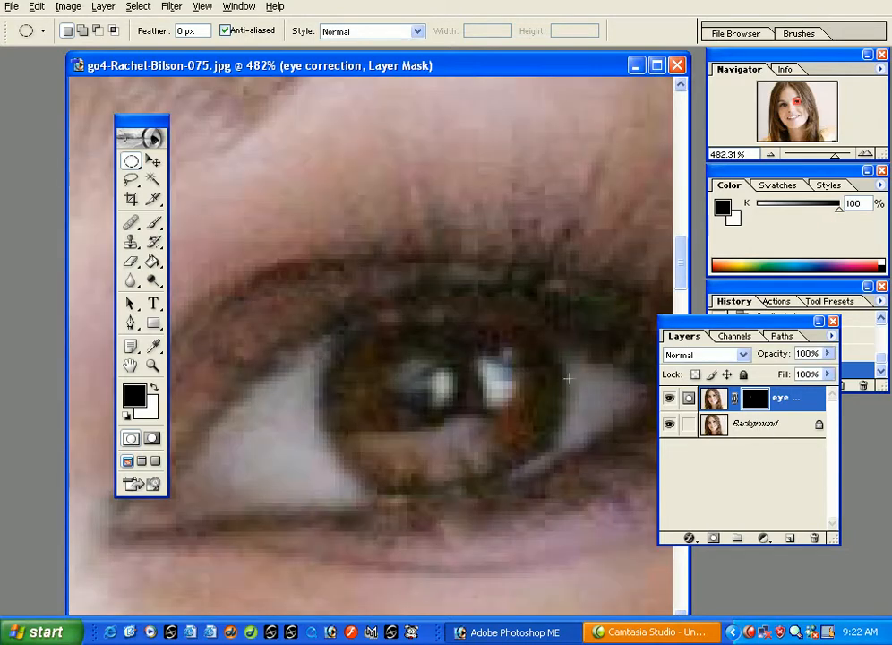
- Load the eye correction layer's mask as a selection
ctrl+click(756, 404)
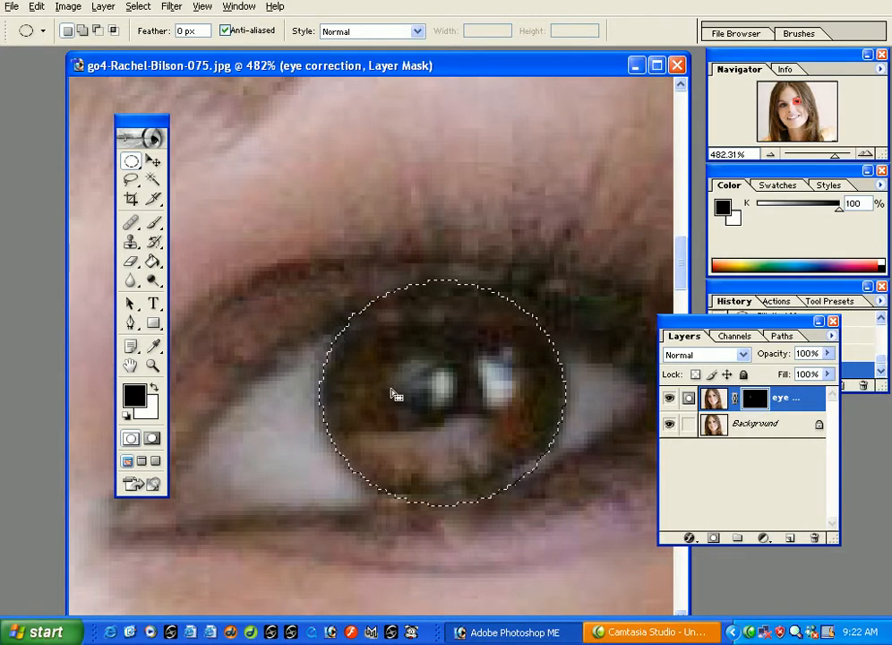
- Check how the selection loaded from the layer mask fits around the irises of both eyes
mouse_move(349, 372)
mouse_down()
mouse_move(372, 352)
mouse_move(486, 319)
mouse_move(592, 309)
mouse_up()
drag(226, 333, 537, 295)
mouse_move(337, 327)
mouse_down()
mouse_move(439, 309)
mouse_move(578, 246)
mouse_up()
drag(408, 298, 491, 267)
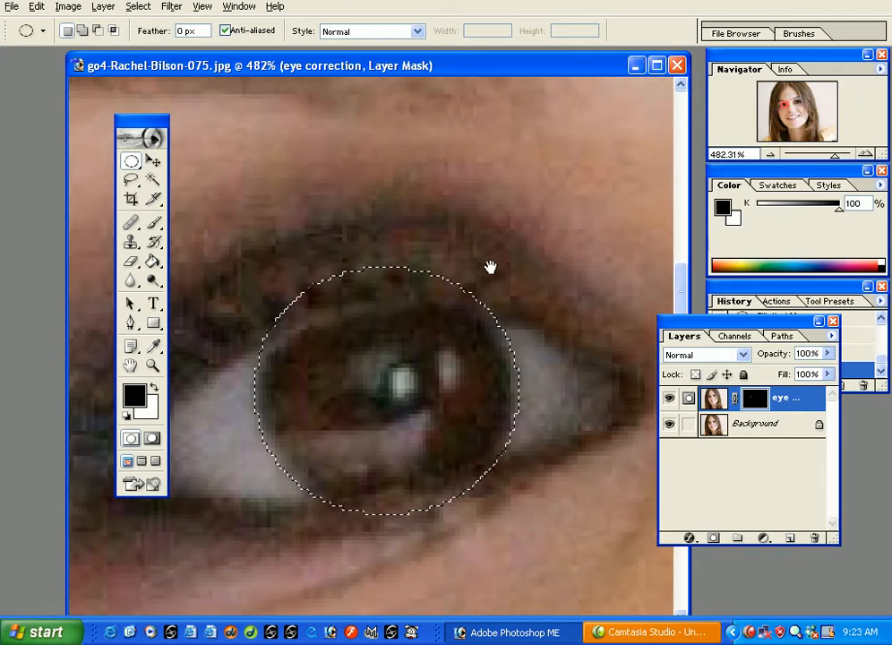
drag(430, 277, 365, 291)
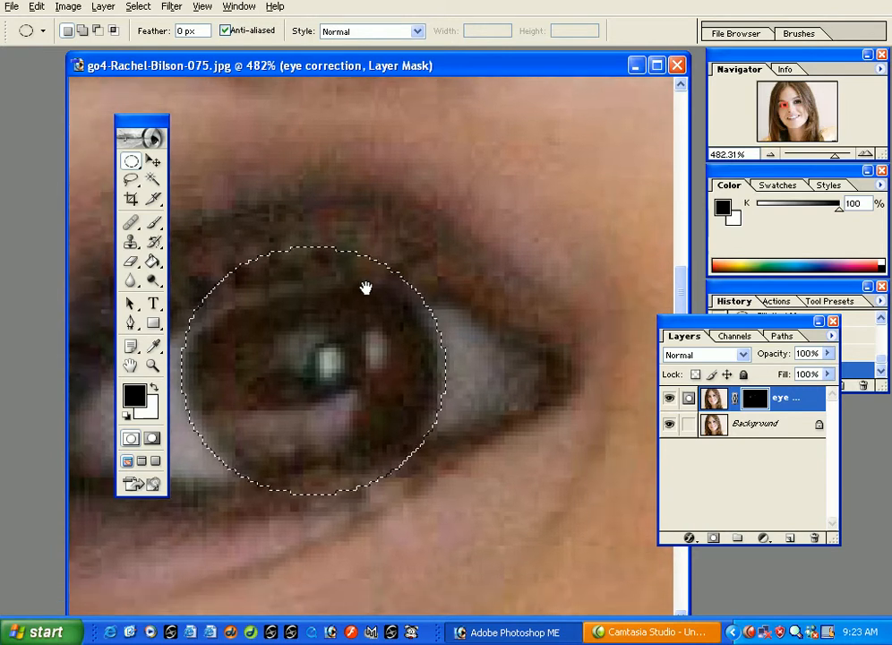
drag(331, 356, 365, 348)
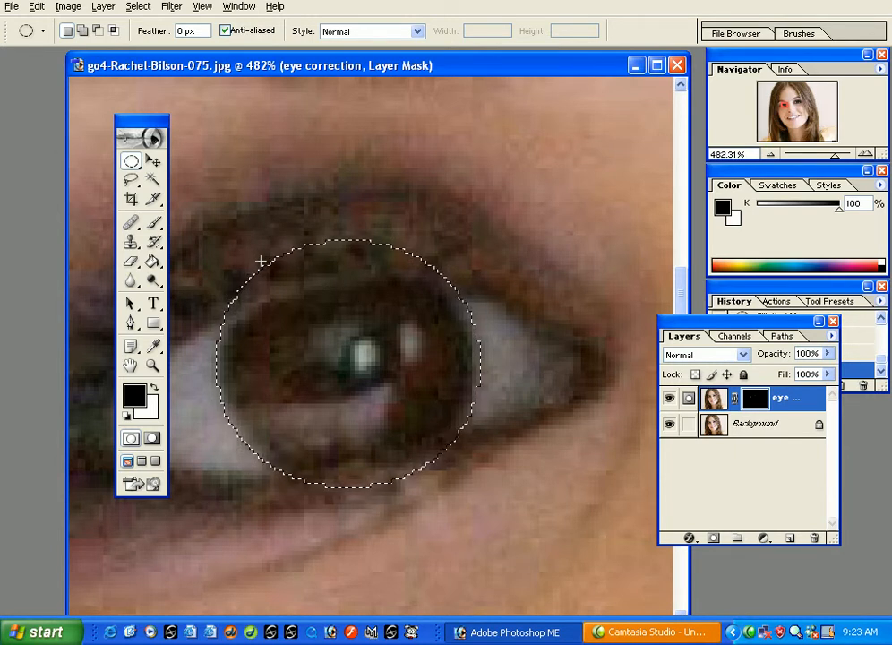
click(68, 8)
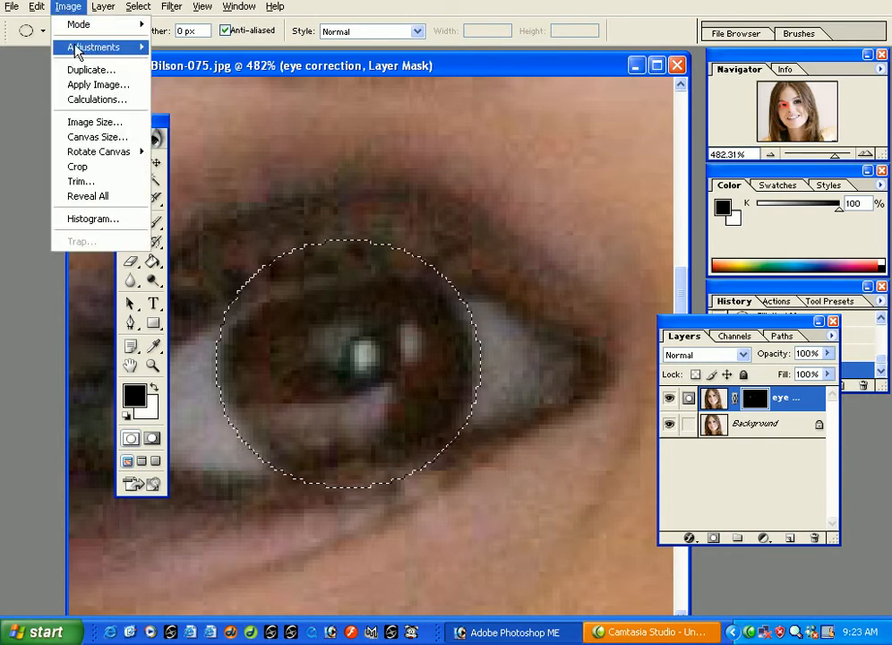
mouse_move(78, 45)
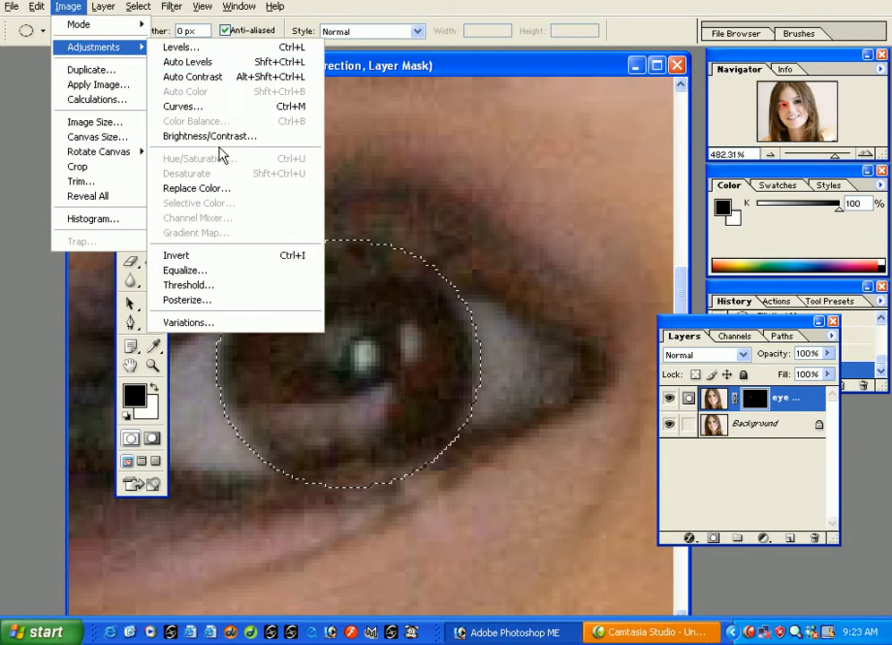
click(399, 79)
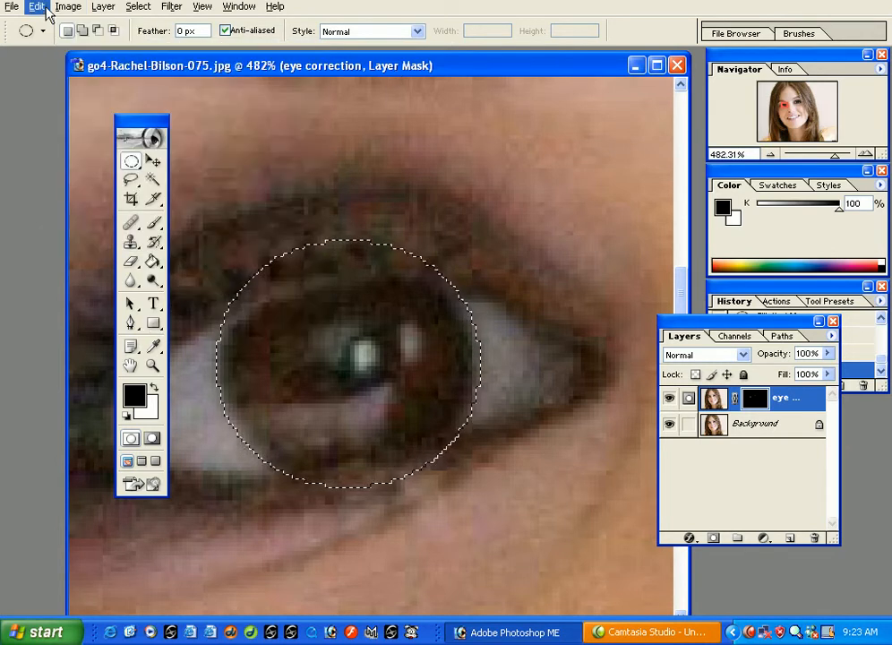
click(69, 7)
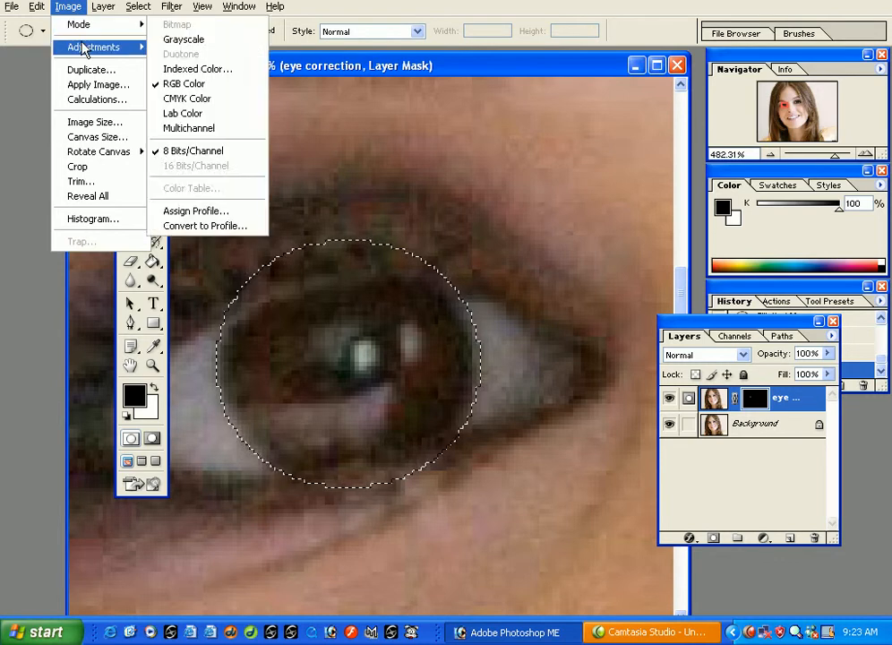
mouse_move(87, 30)
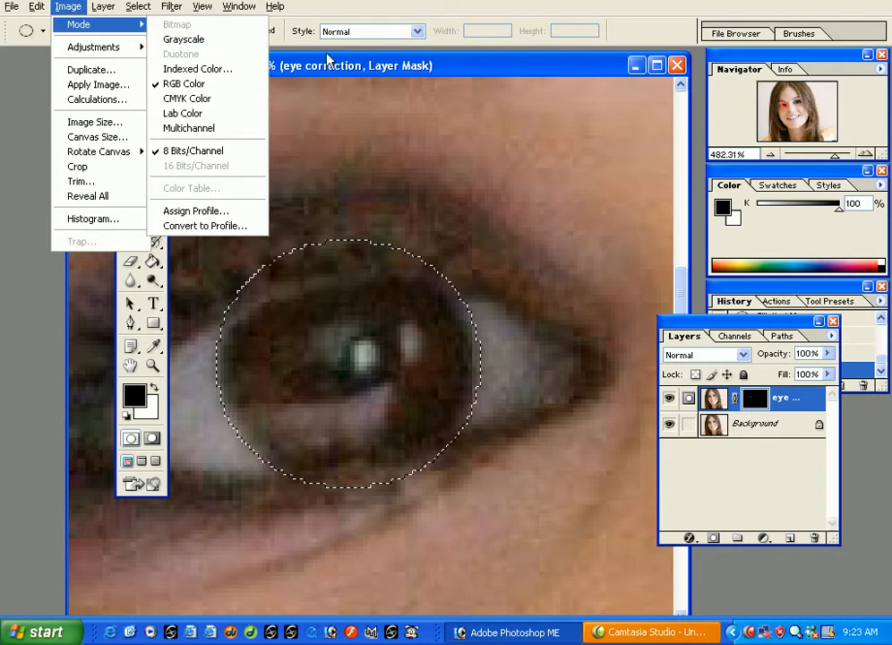
click(349, 71)
- Target the eye correction layer's image instead of its mask, apply Hue/Saturation with hue -119 to the selected irises and deselect
click(716, 403)
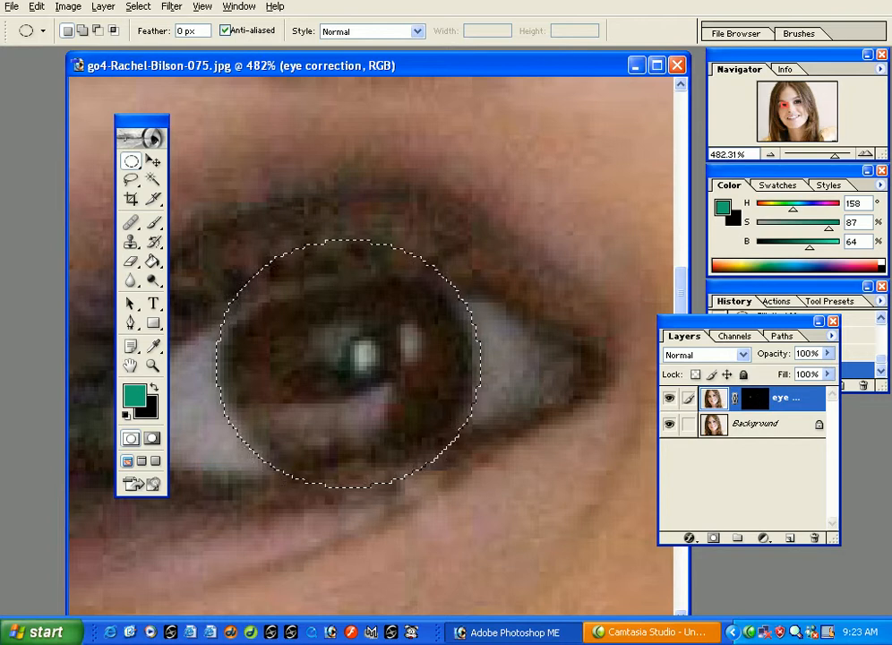
click(68, 6)
mouse_move(72, 50)
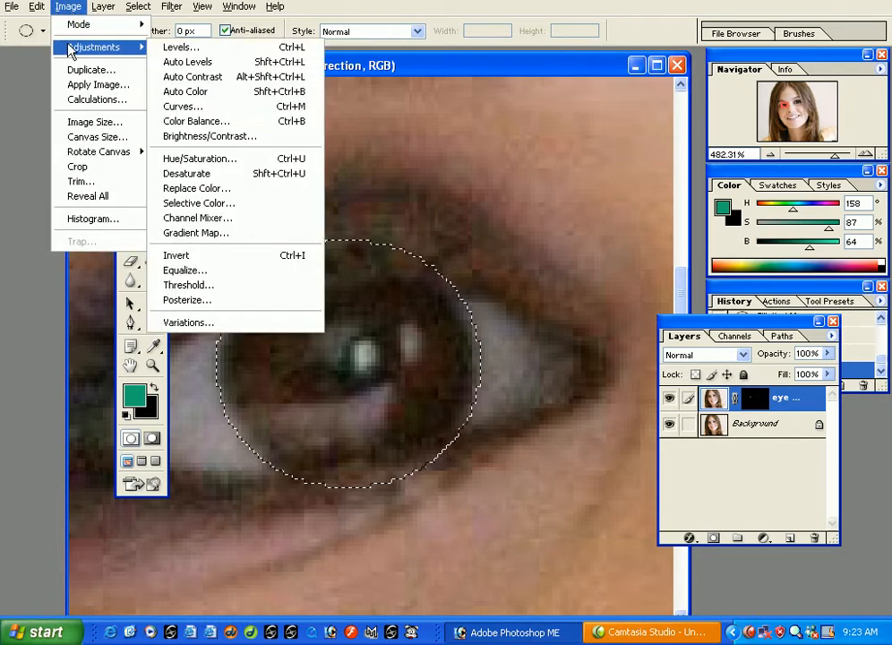
click(215, 158)
drag(528, 56, 463, 60)
key(ctrl+minus)
key(ctrl+minus)
key(ctrl+minus)
key(ctrl+minus)
key(ctrl+minus)
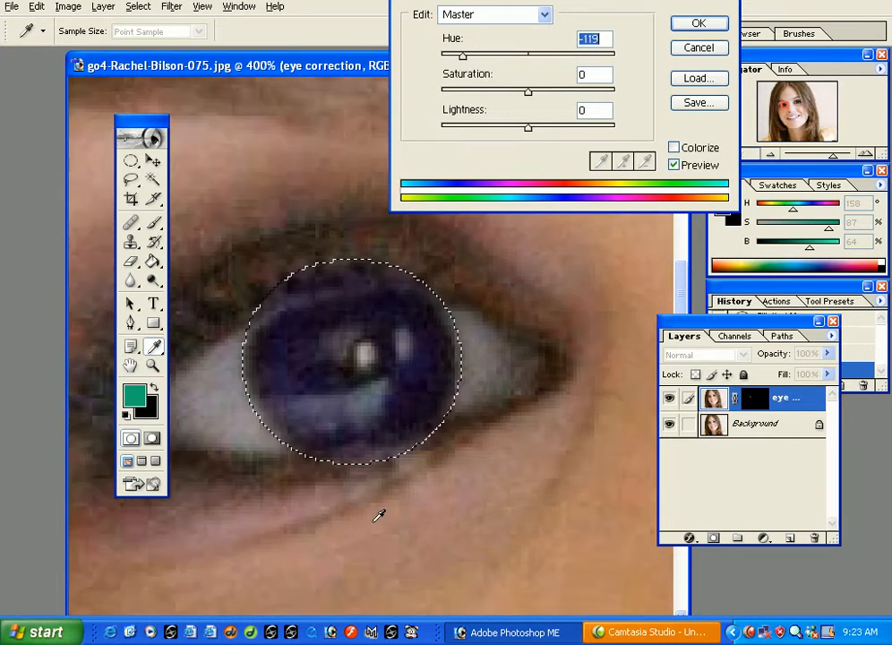
key(ctrl+plus)
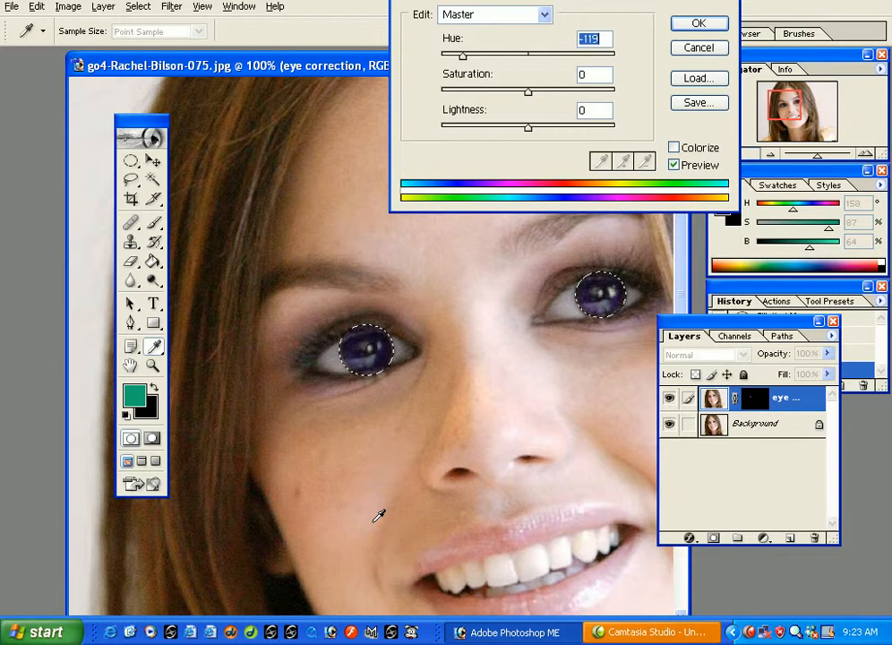
click(699, 27)
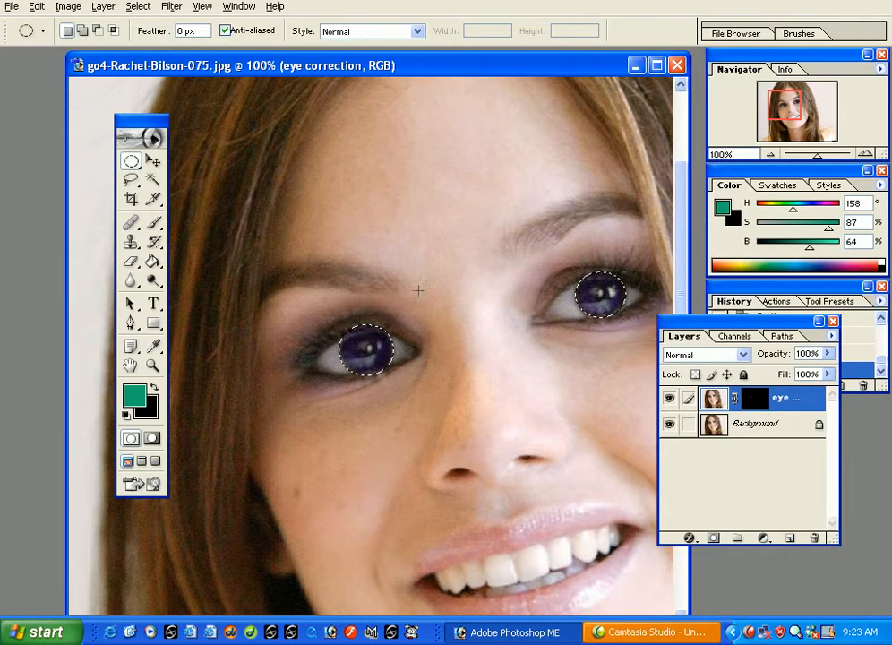
key(ctrl+d)
- Apply another Hue/Saturation adjustment to the eye correction layer with hue -133 and lightness -18
drag(400, 309, 339, 321)
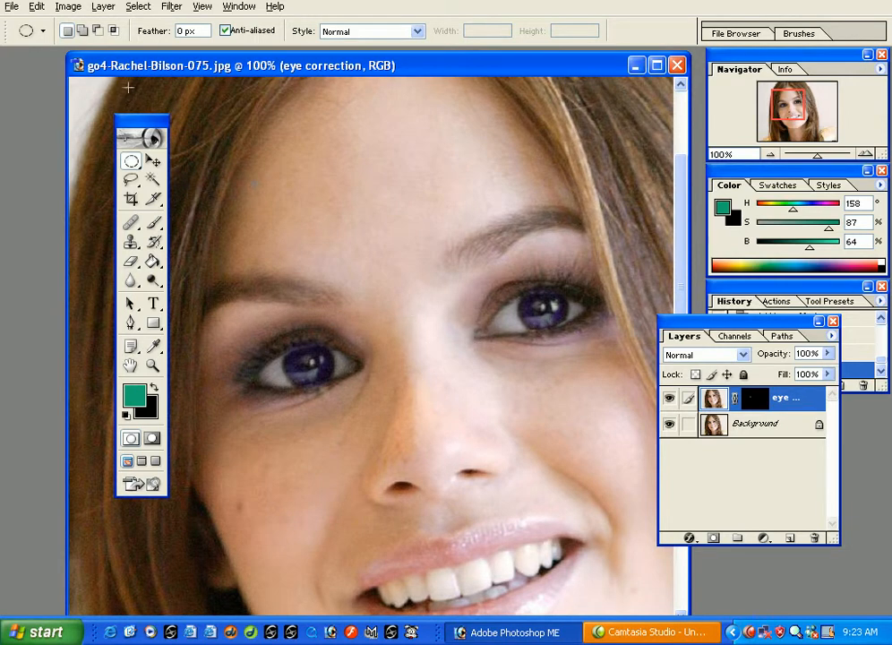
click(68, 7)
mouse_move(89, 46)
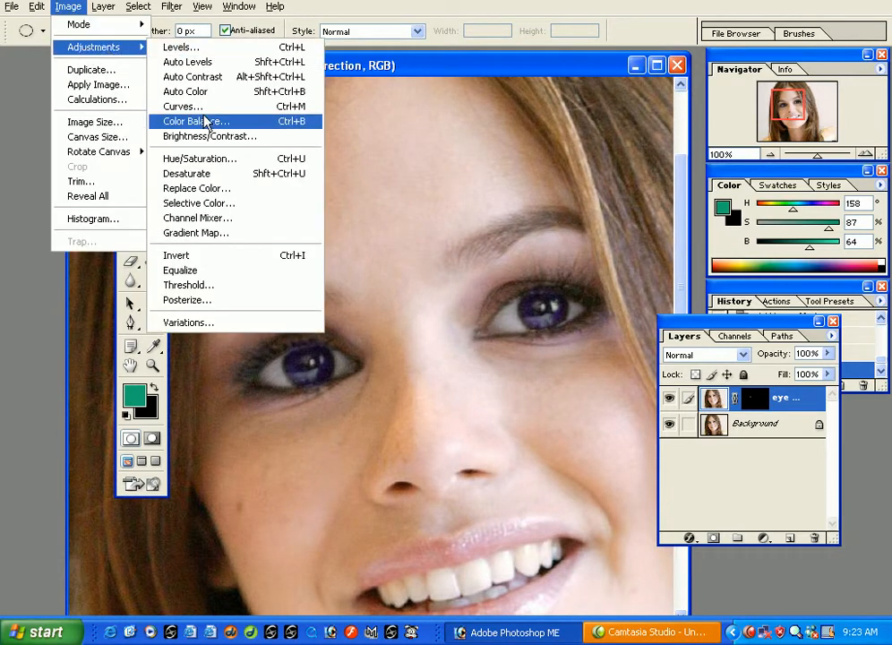
click(203, 159)
drag(523, 55, 458, 56)
drag(528, 128, 538, 131)
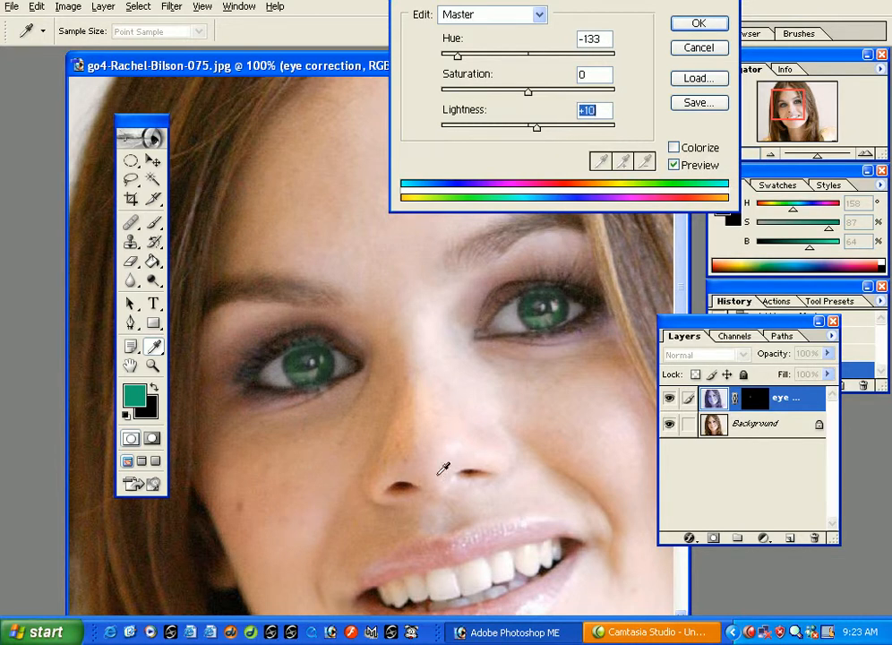
key(ctrl+minus)
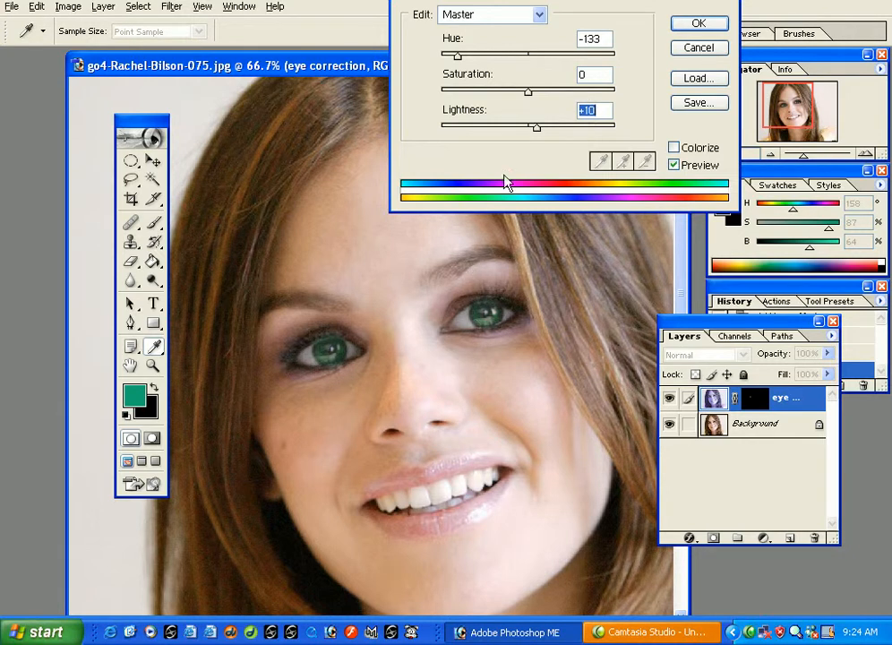
drag(534, 125, 512, 129)
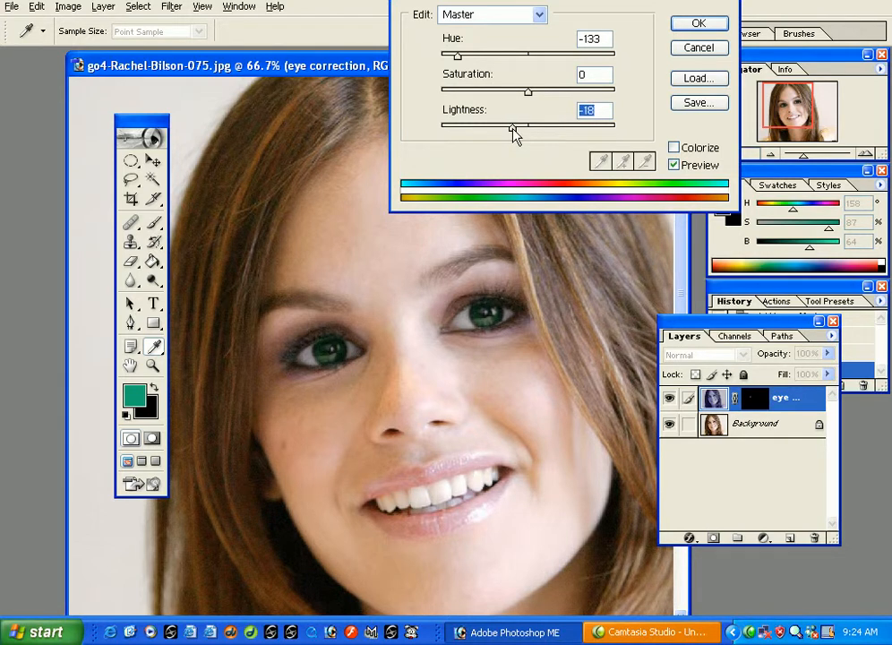
click(698, 23)
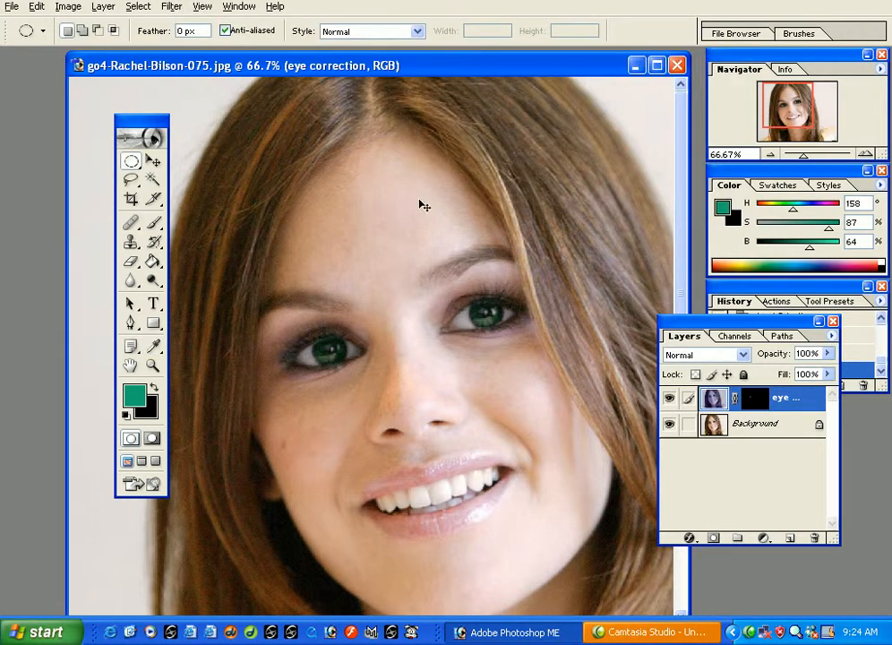
- Shift the iris color on the eye correction layer once more using Hue/Saturation with hue +79
key(ctrl+minus)
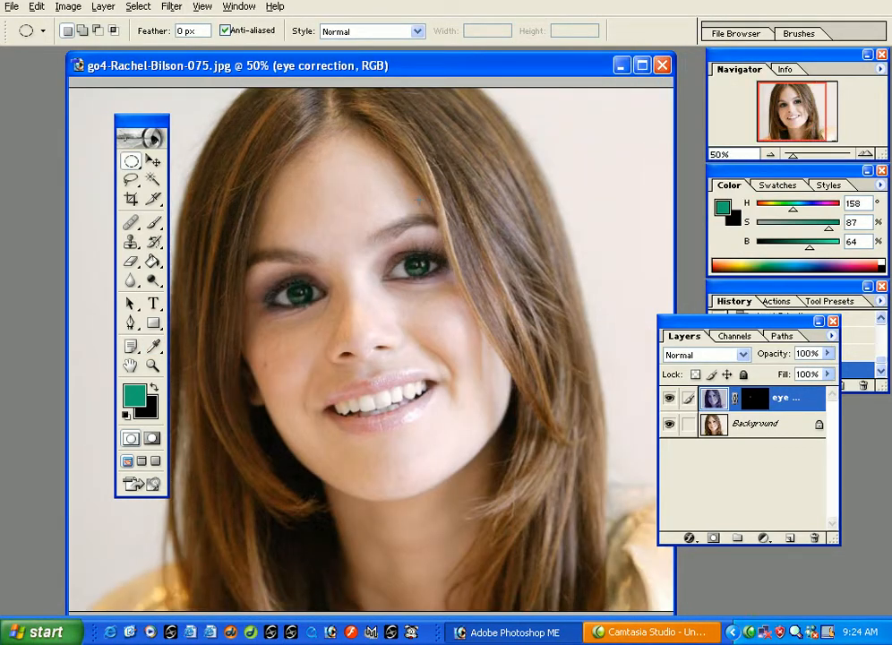
key(ctrl+u)
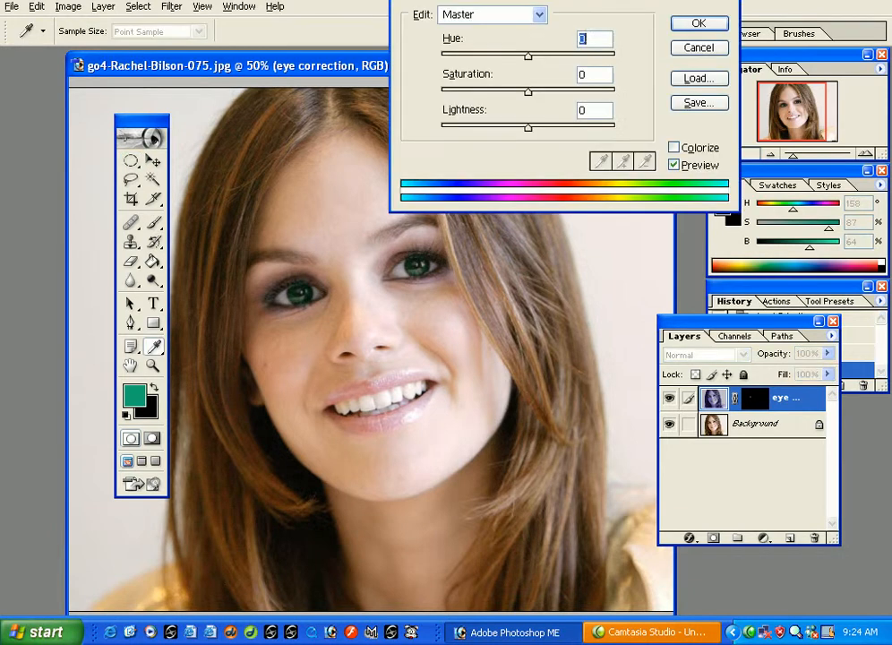
drag(527, 56, 580, 60)
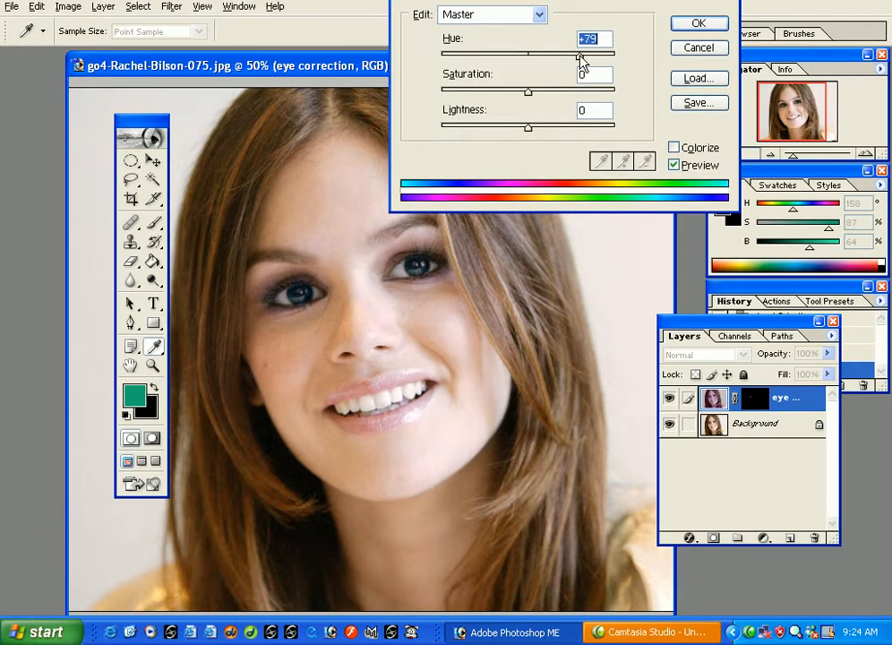
click(699, 24)
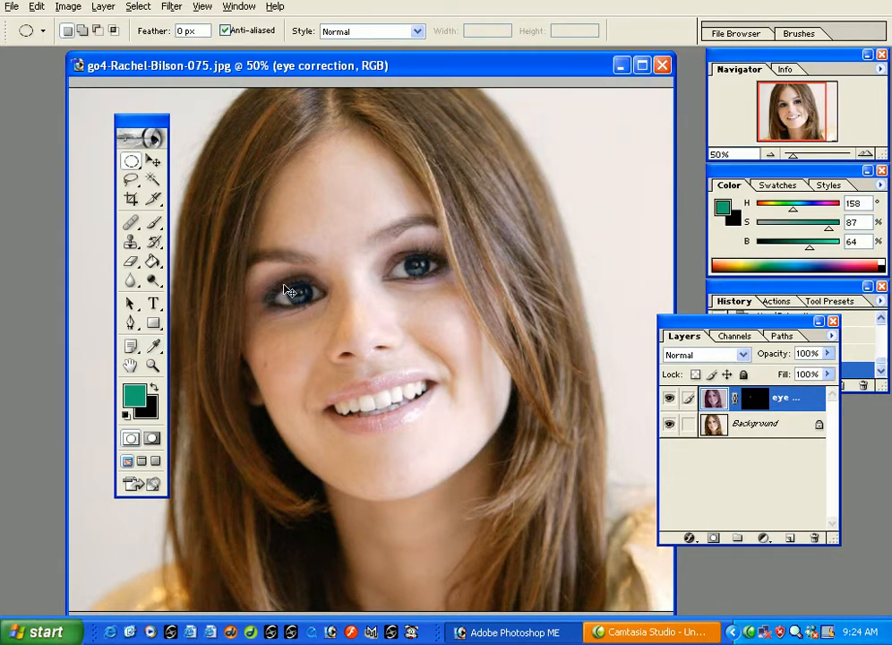
- Erase the blue spill over the eyelids around both irises on the eye correction layer with a 20-pixel eraser brush
key(ctrl+plus)
drag(289, 291, 385, 474)
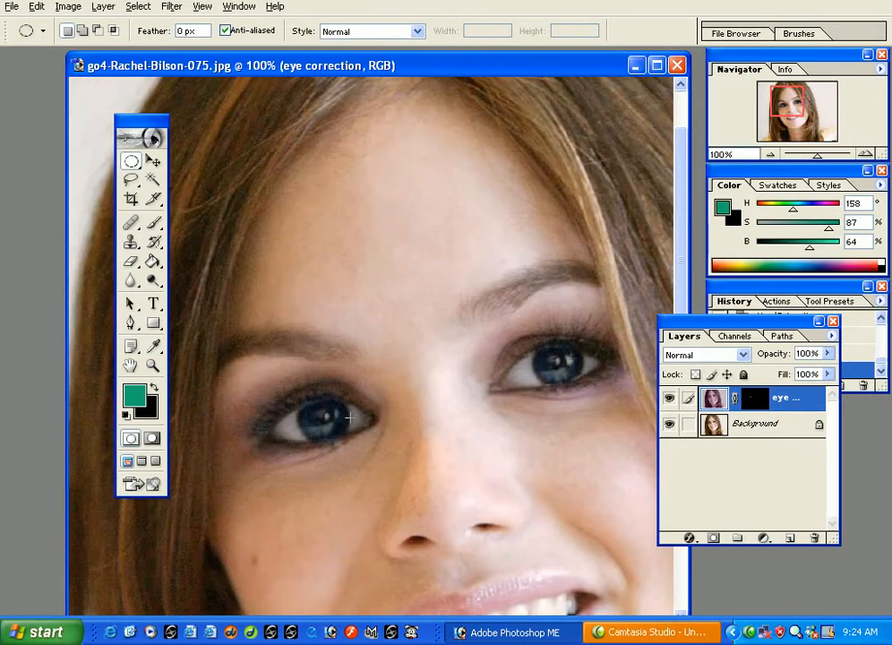
key(ctrl+plus)
key(ctrl+plus)
drag(387, 414, 504, 261)
key(ctrl+plus)
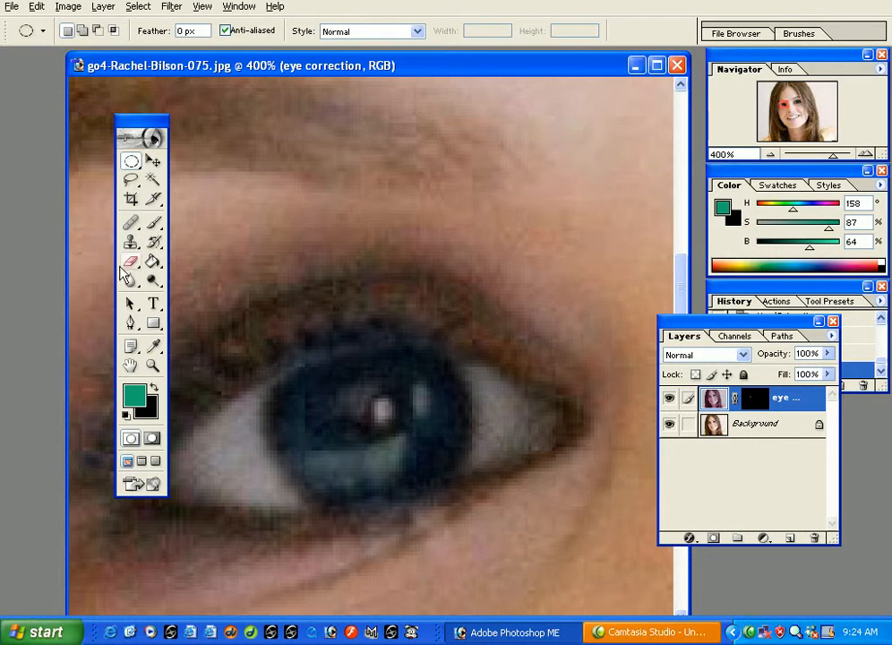
key(e)
mouse_move(269, 349)
mouse_down()
mouse_move(231, 418)
mouse_move(374, 385)
mouse_up()
key(ctrl+z)
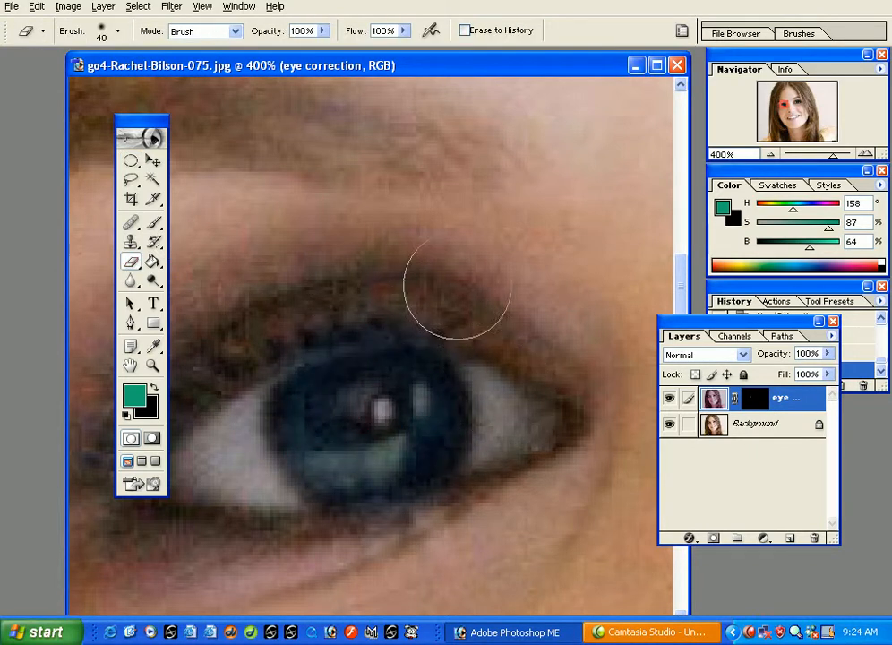
key(bracketleft)
key(bracketleft)
key(bracketleft)
key(bracketright)
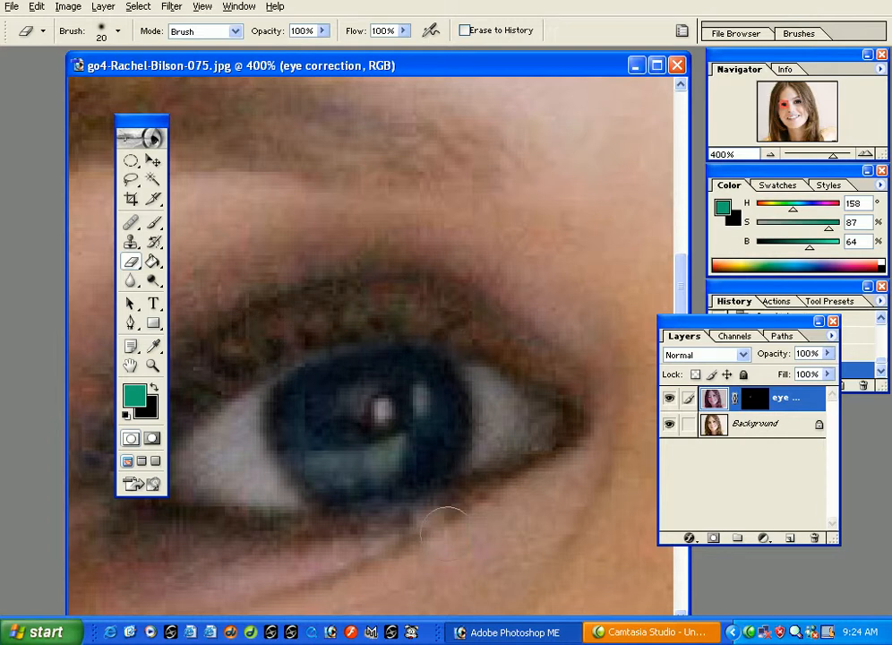
mouse_move(529, 325)
mouse_down()
mouse_move(368, 384)
mouse_move(568, 348)
mouse_move(626, 285)
mouse_move(545, 372)
mouse_move(506, 389)
mouse_move(185, 354)
mouse_move(133, 406)
mouse_up()
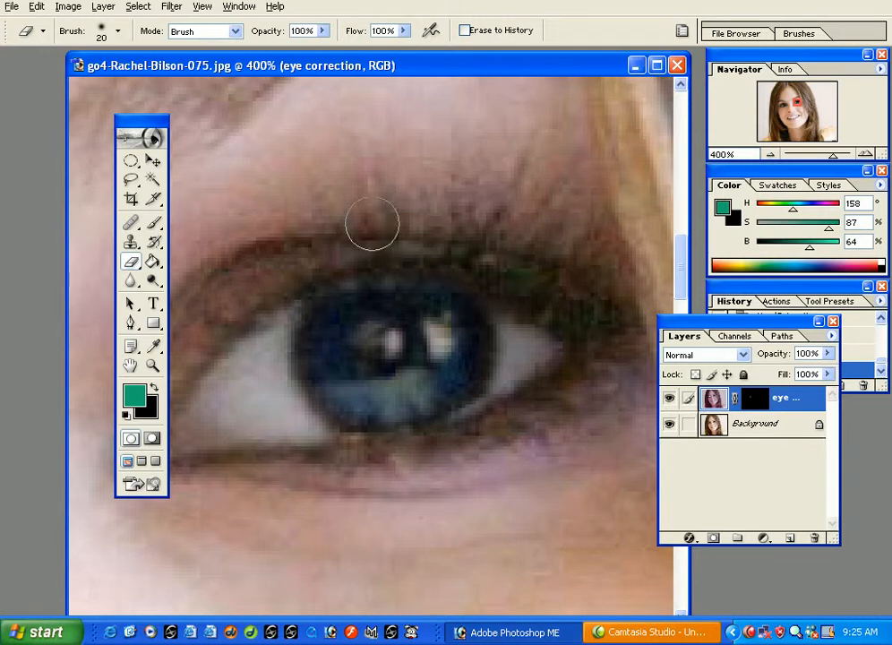
- Examine the recolored eyes in the context of the whole face, then inspect the lips and teeth up close
key(ctrl+minus)
key(ctrl+minus)
key(ctrl+minus)
key(ctrl+minus)
drag(421, 278, 560, 262)
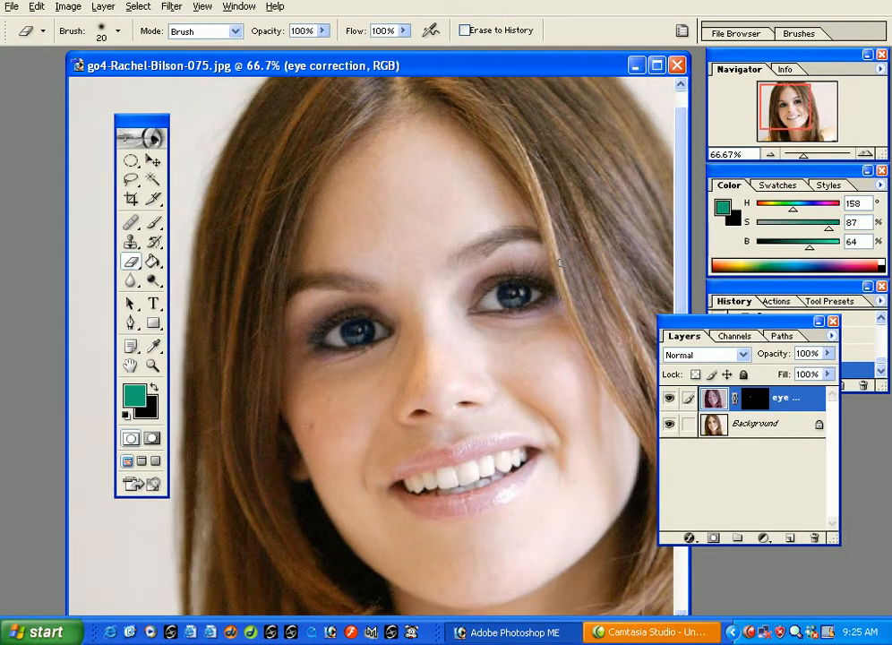
drag(499, 337, 428, 304)
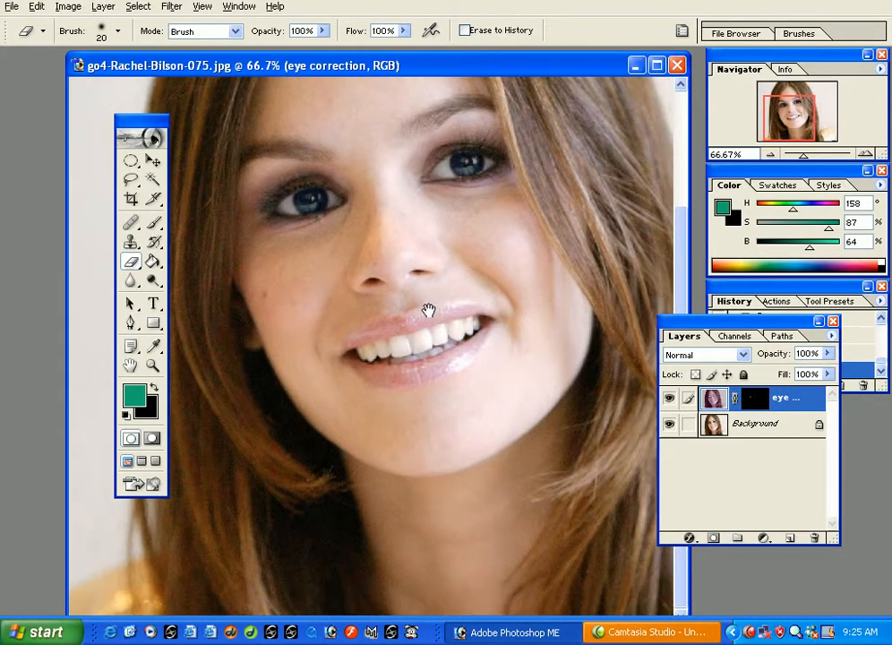
key(ctrl+plus)
key(ctrl+plus)
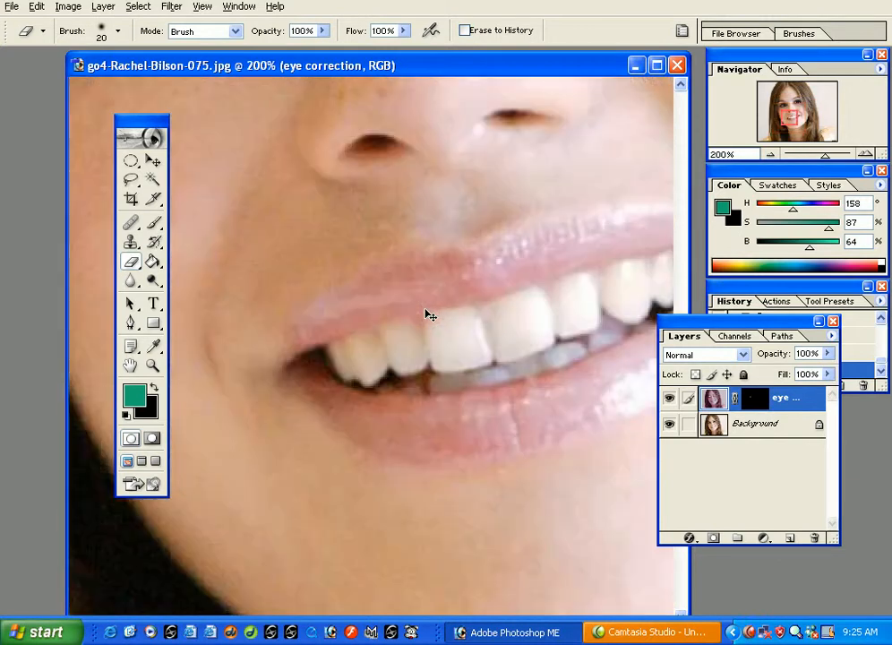
drag(424, 309, 334, 368)
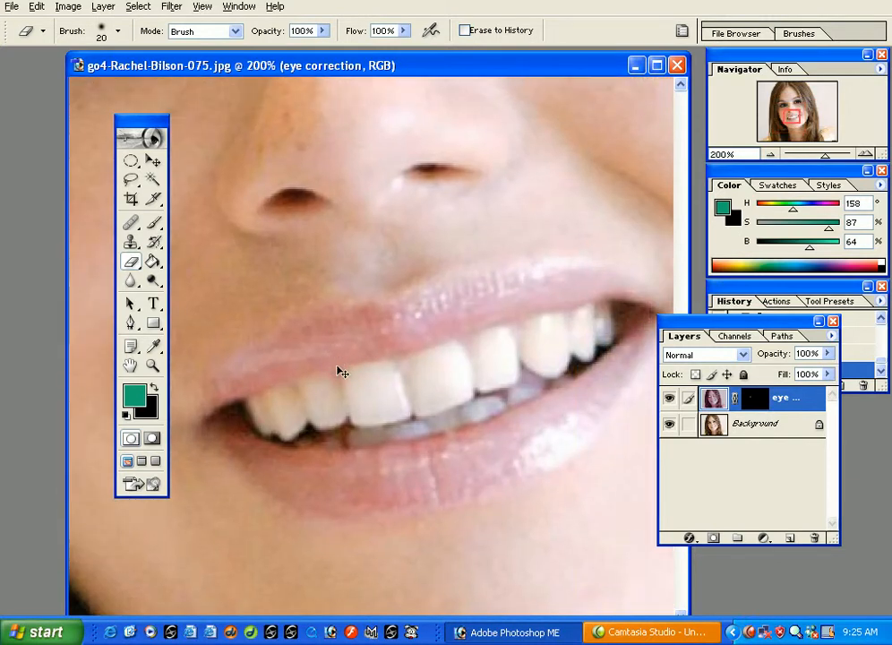
key(ctrl+minus)
key(z)
mouse_move(215, 258)
mouse_down()
mouse_move(285, 312)
mouse_move(590, 481)
mouse_up()
- Duplicate the Background layer as a new layer named "lips correction"
click(759, 424)
right_click(759, 426)
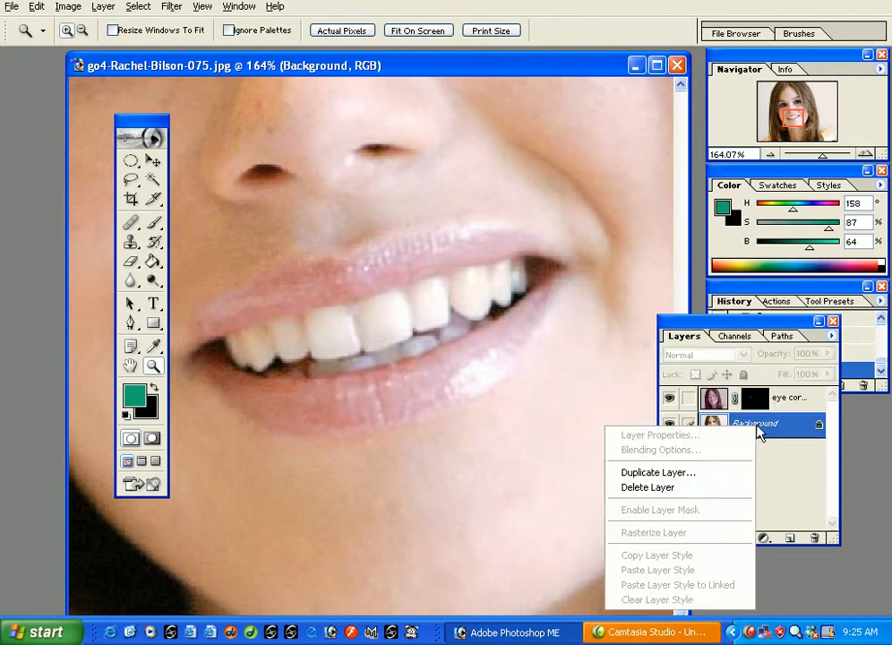
click(697, 471)
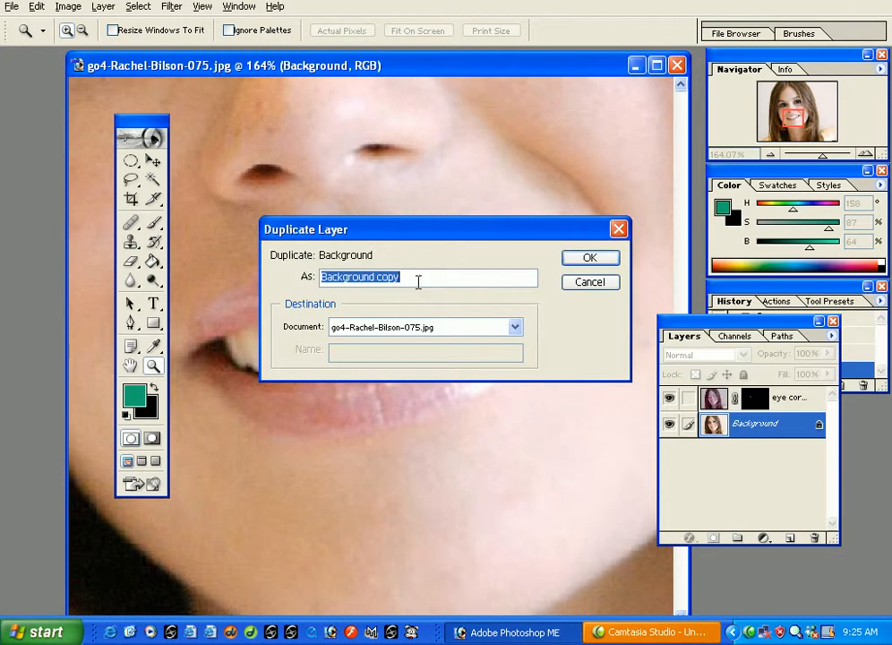
text(lipsd)
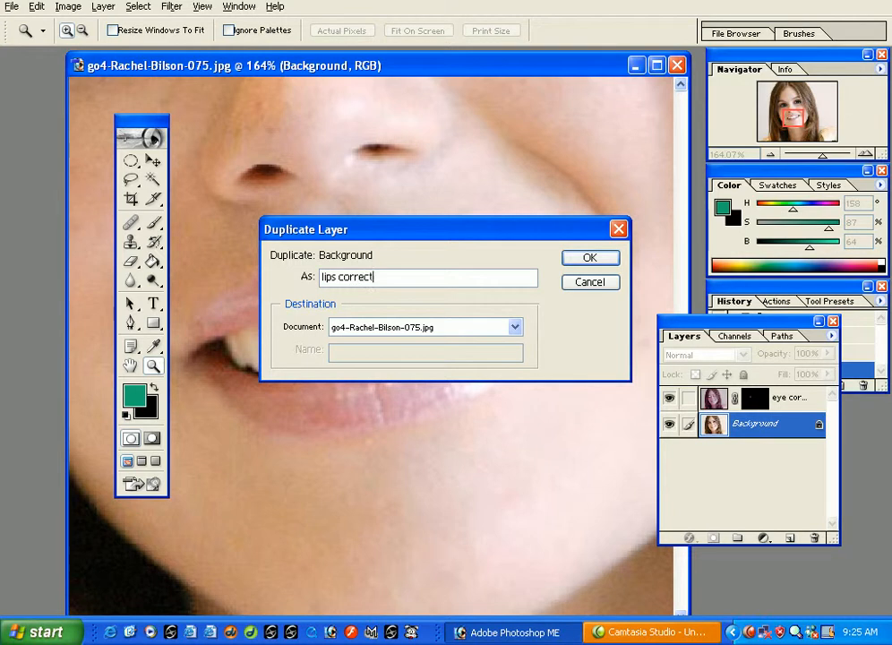
key(Return)
- Draw a freehand Lasso selection around the outer outline of both lips on the lips correction layer, with 0 px feather
drag(418, 279, 458, 302)
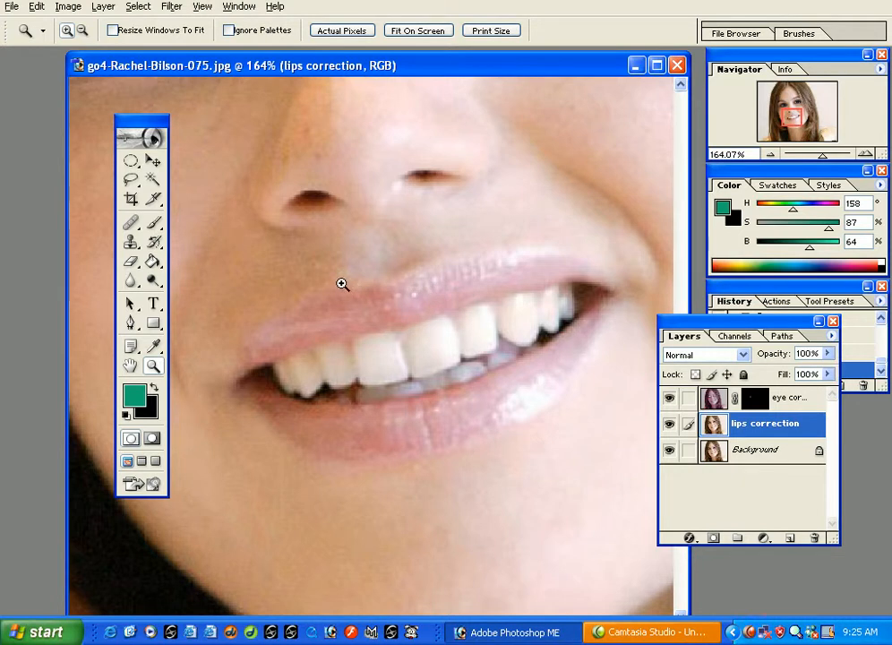
click(131, 181)
click(170, 180)
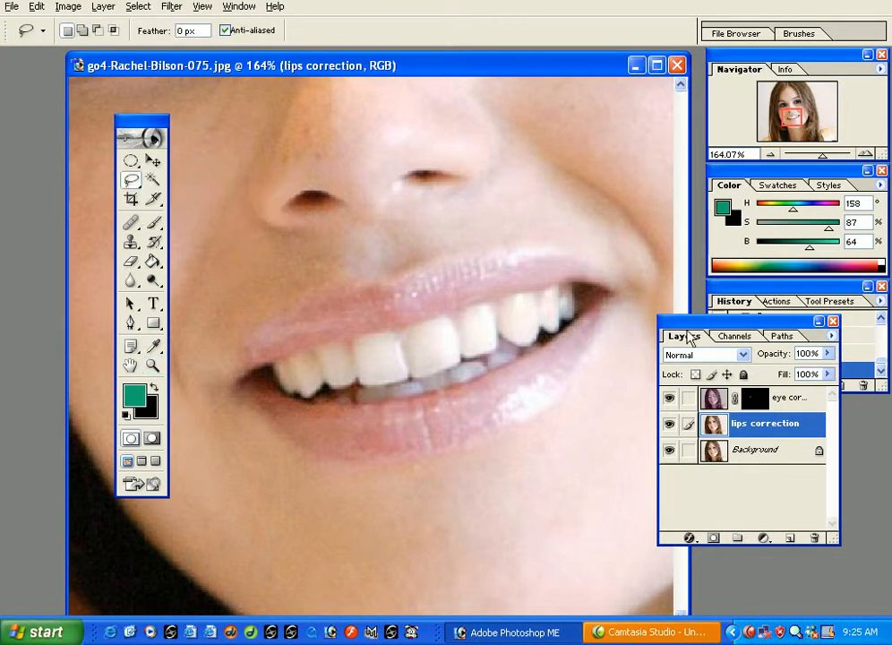
mouse_move(618, 281)
mouse_down()
mouse_move(552, 250)
mouse_move(445, 254)
mouse_up()
drag(392, 278, 337, 281)
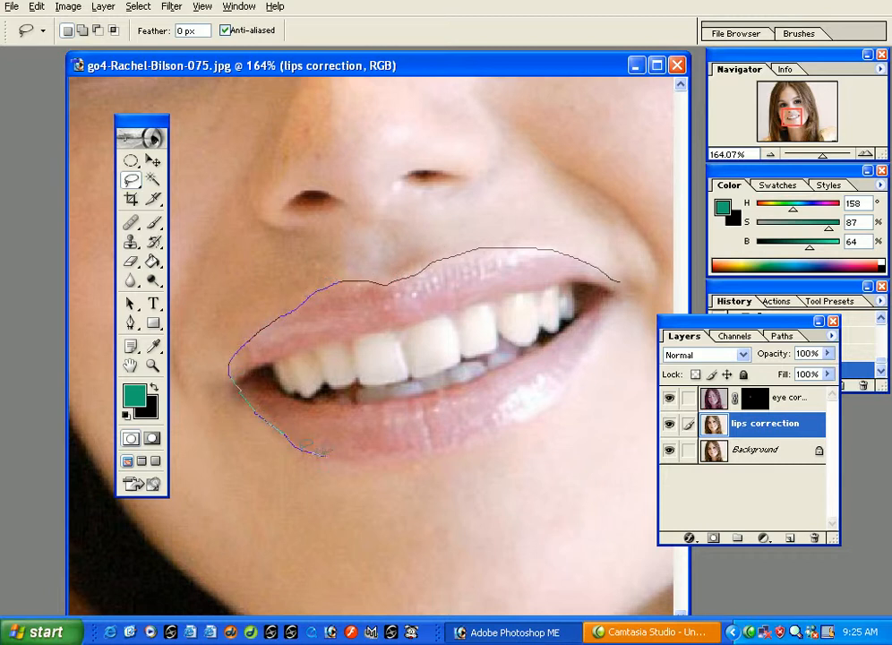
drag(415, 458, 461, 450)
drag(586, 370, 602, 341)
drag(622, 277, 618, 283)
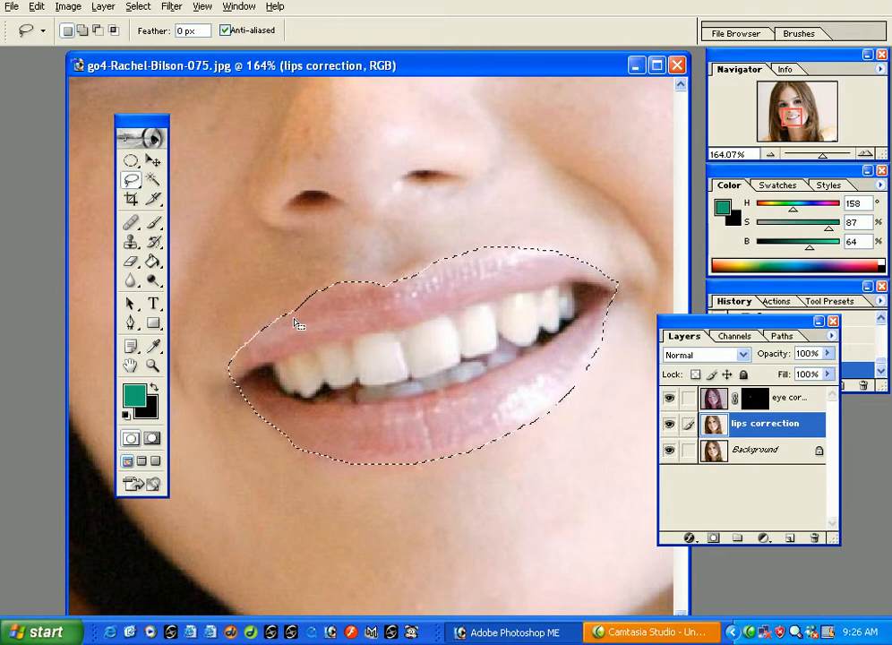
- Turn the lip selection into a Quick Mask, try a black 19-pixel brush stroke on the upper lip, and undo it
click(154, 439)
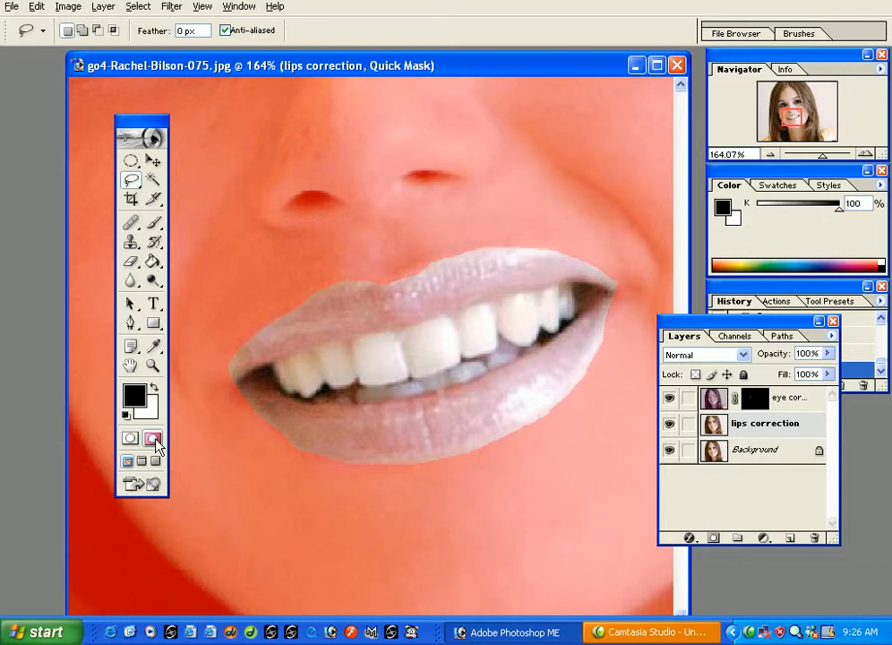
click(154, 223)
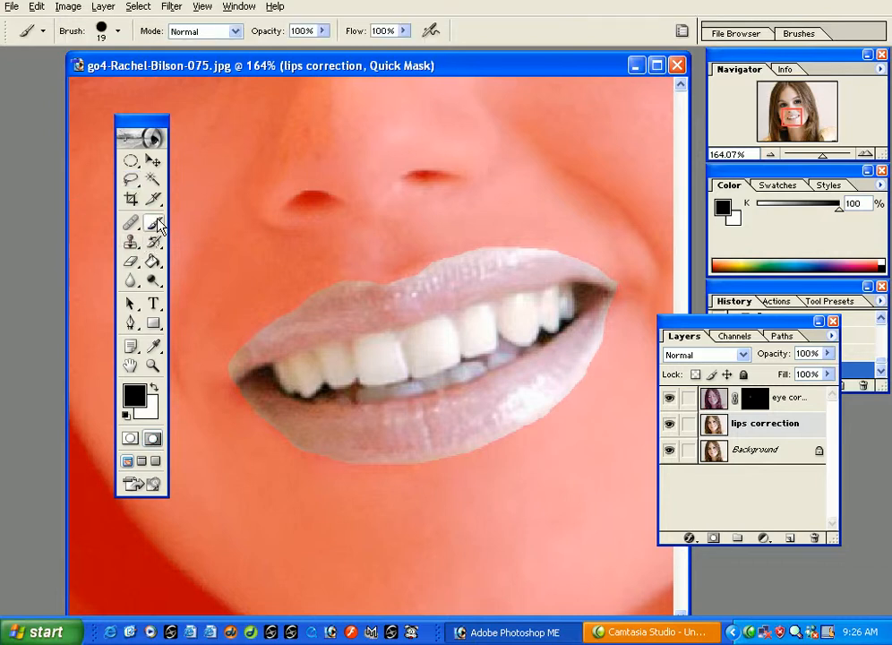
drag(322, 307, 305, 312)
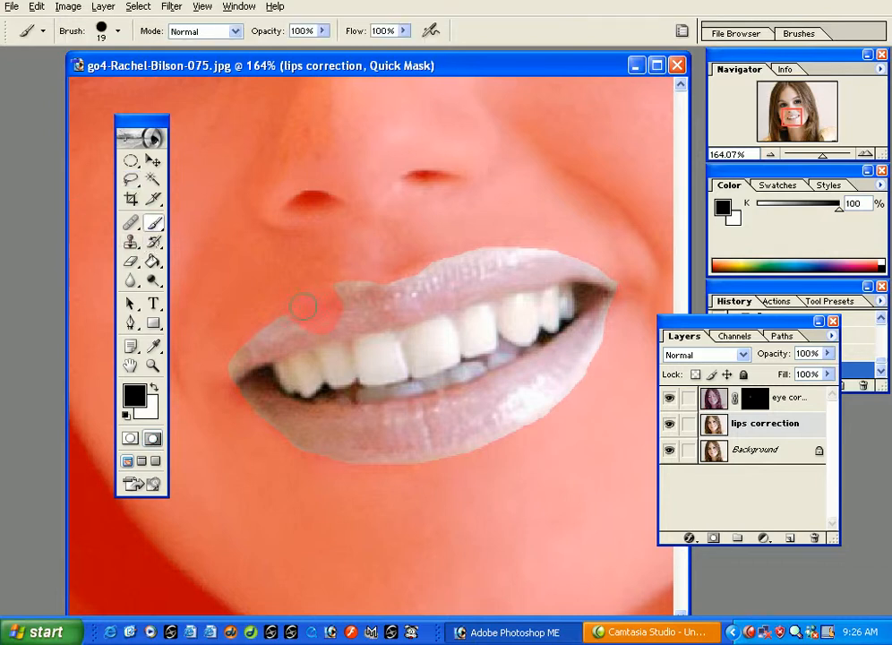
key(ctrl+z)
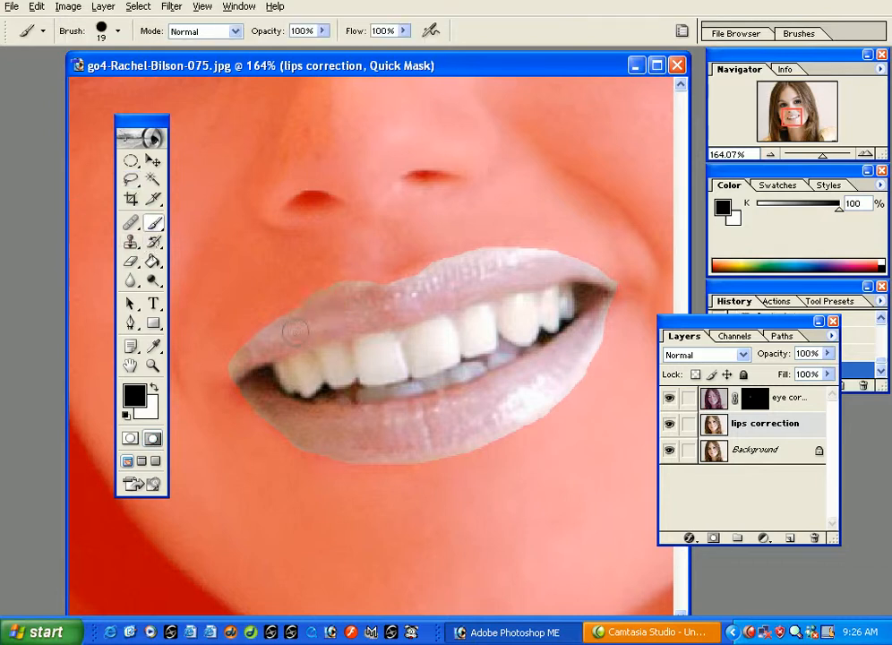
- Change the Quick Mask brush to the soft 17-pixel tip, test a white dab above the upper lip, and undo it
click(154, 387)
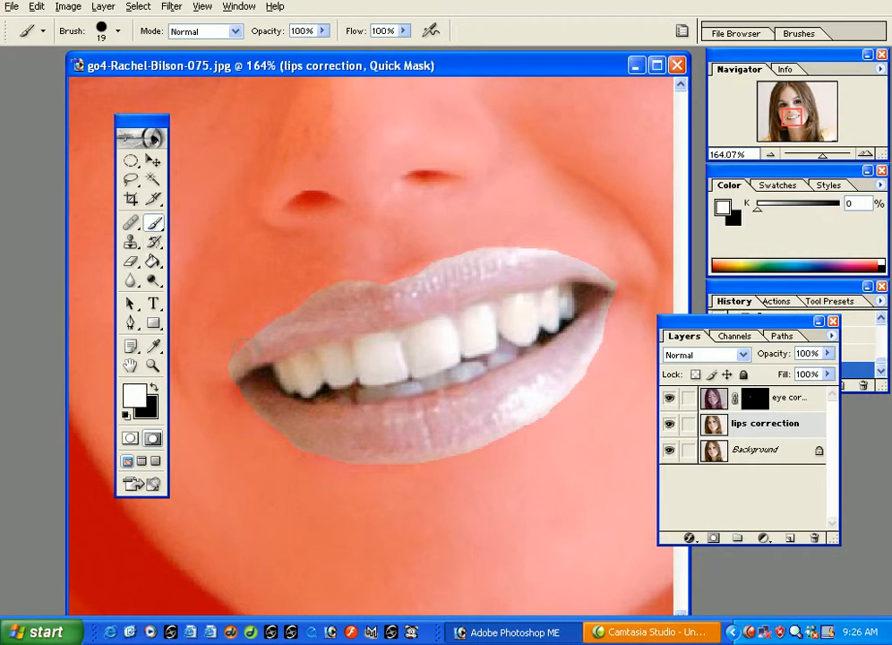
drag(312, 285, 291, 288)
key(ctrl+plus)
key(ctrl+plus)
key(ctrl+plus)
drag(317, 306, 486, 397)
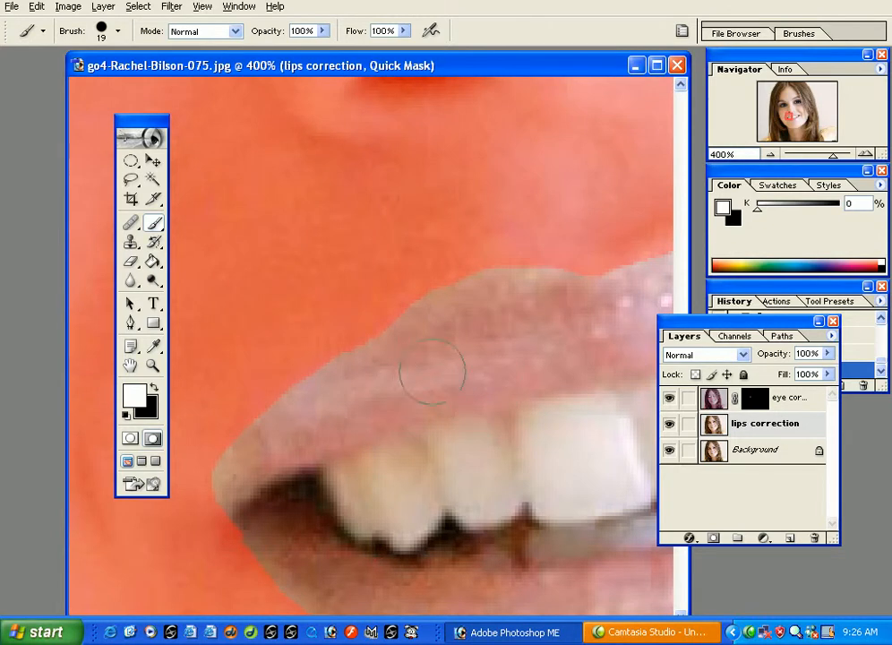
key(ctrl+minus)
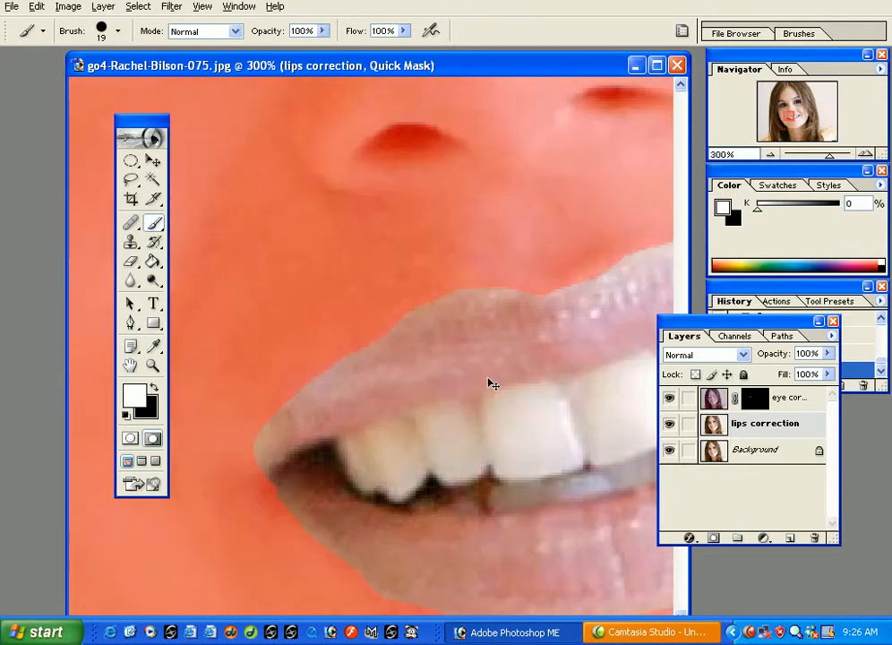
right_click(390, 259)
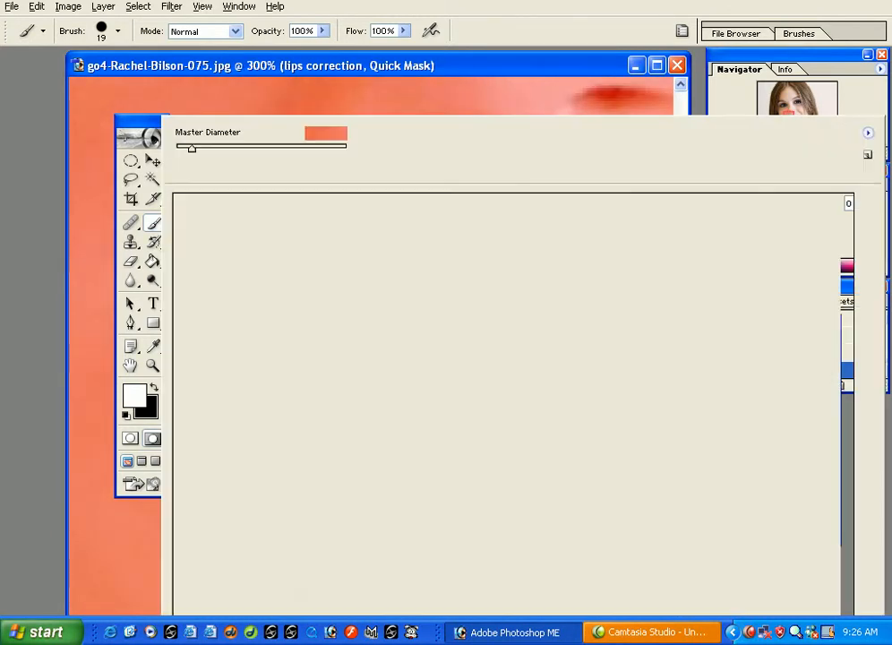
click(224, 459)
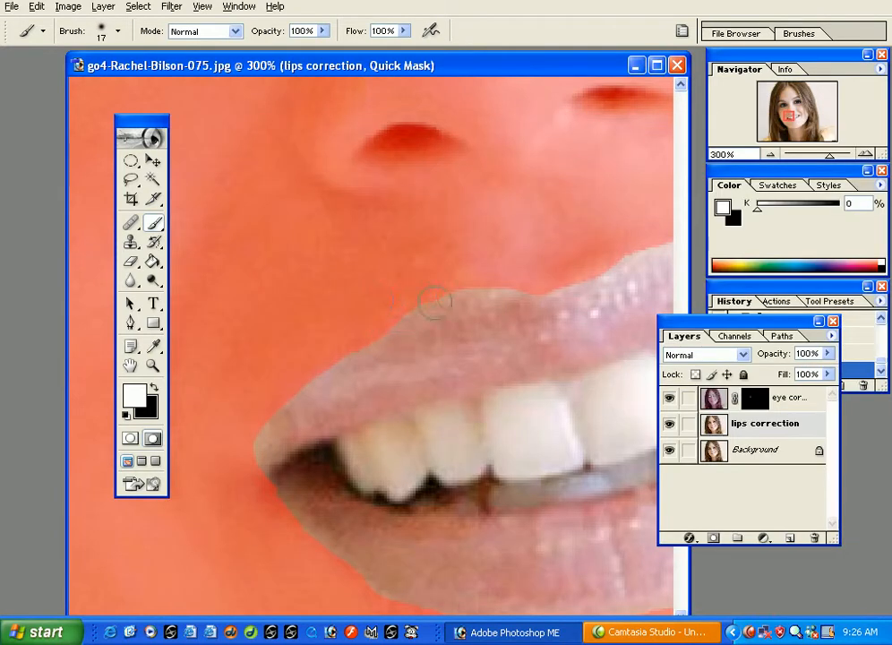
click(507, 274)
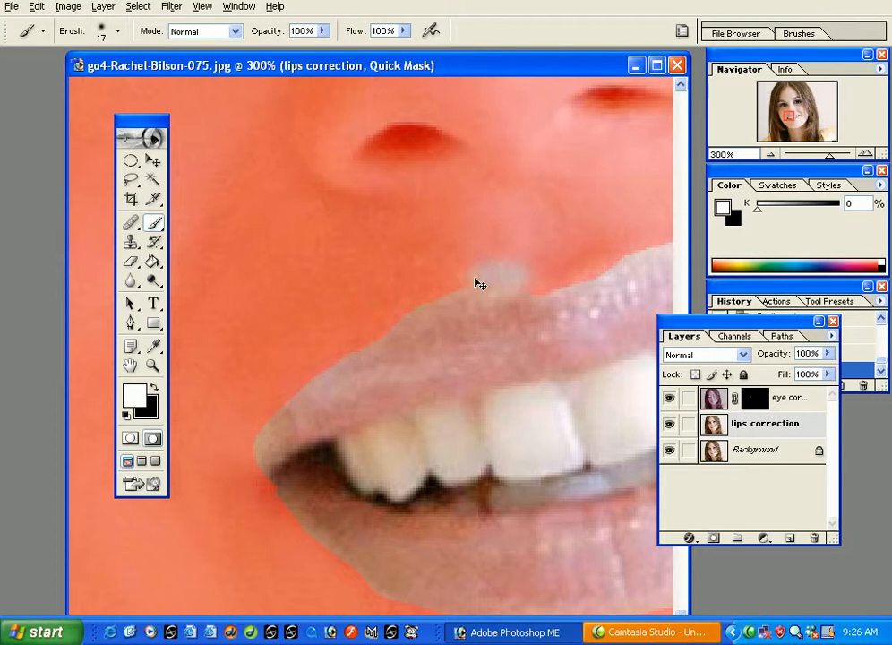
key(ctrl+z)
- Paint black with the soft brush along the upper lip's outer edge to mask out the surrounding skin
key(x)
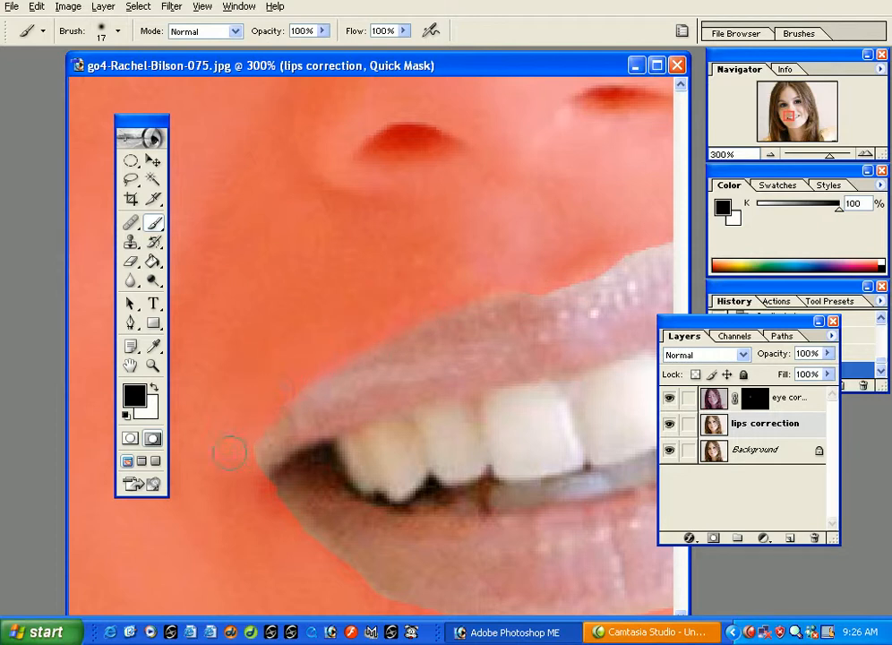
drag(406, 313, 247, 329)
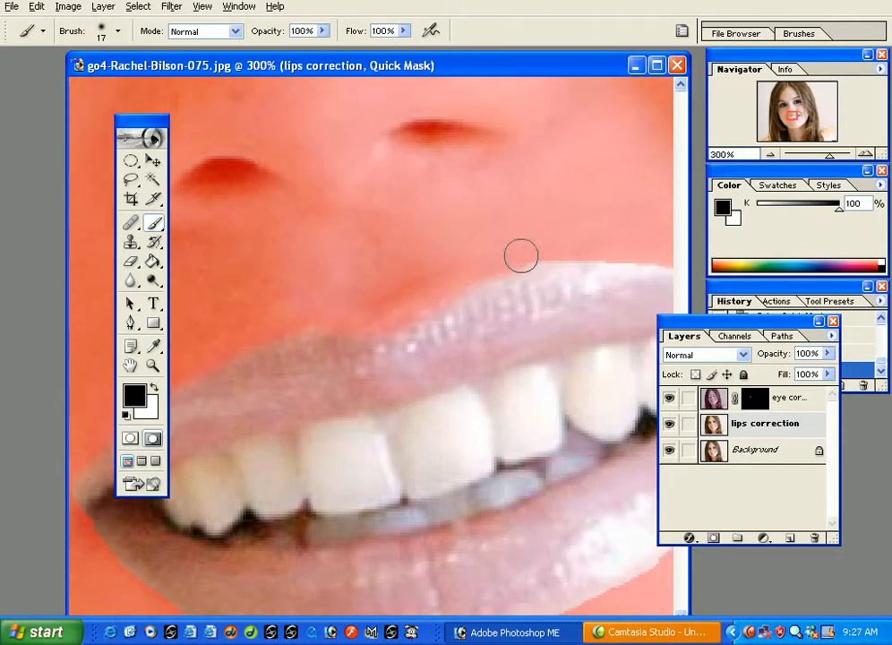
drag(539, 251, 357, 253)
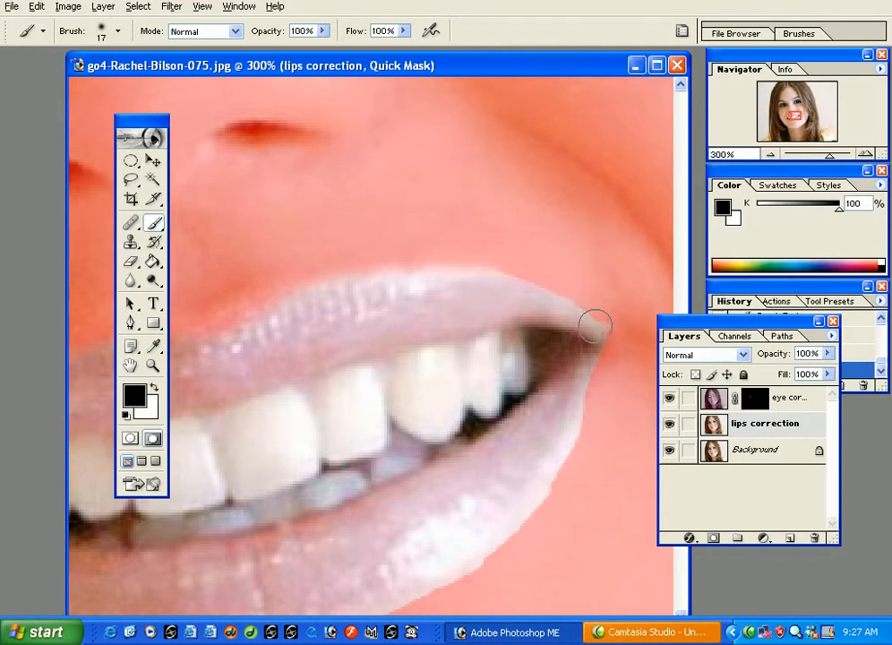
- Paint white over the upper lip's edge and the mouth corner on the image's right side to uncover them in the Quick Mask
key(x)
mouse_move(596, 335)
mouse_down()
mouse_move(493, 287)
mouse_move(524, 293)
mouse_up()
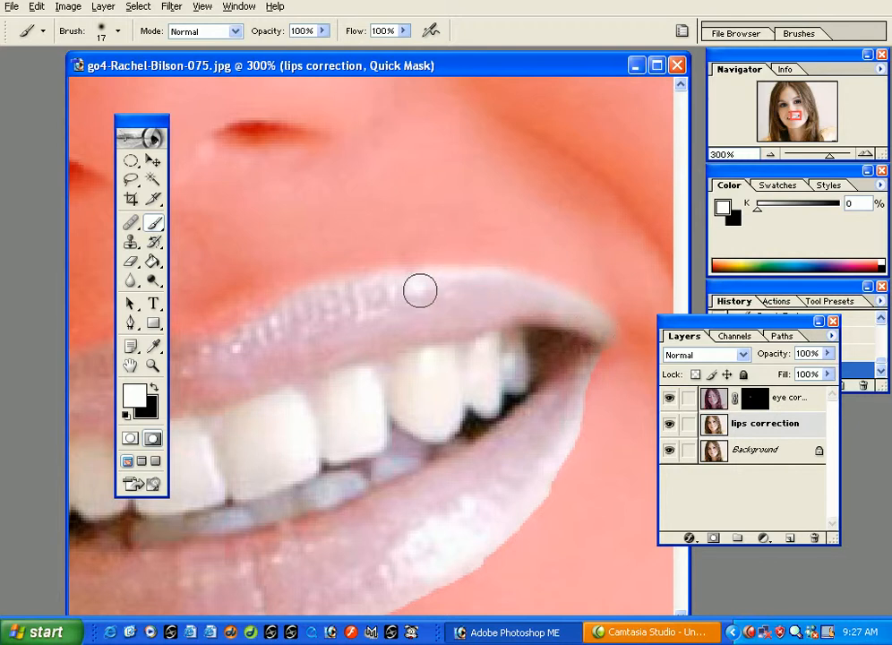
mouse_move(479, 312)
mouse_down()
mouse_move(544, 321)
mouse_move(430, 240)
mouse_up()
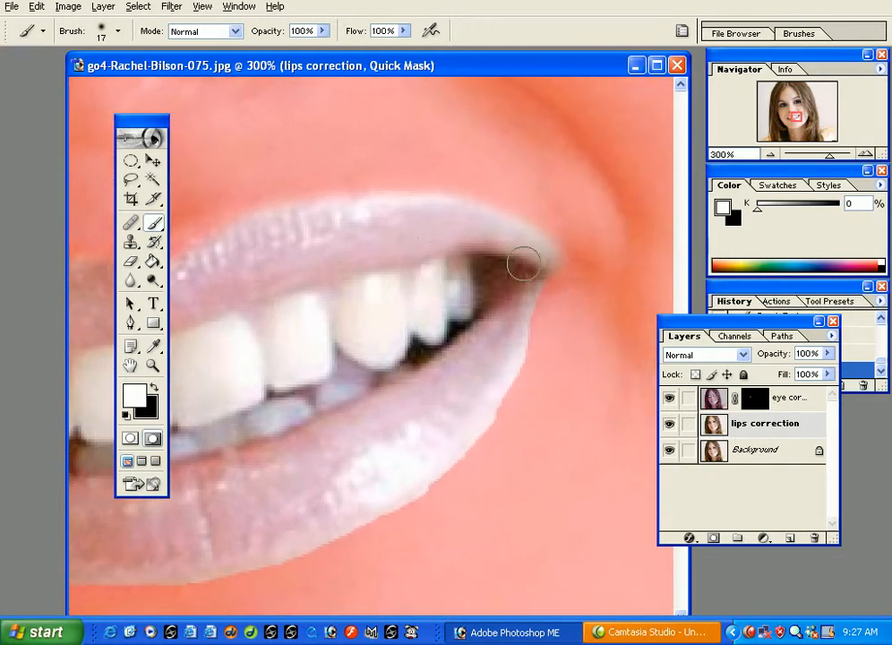
- Paint white along the lower lip's outer edge around to the opposite mouth corner to uncover the whole lip
mouse_move(547, 272)
mouse_down()
mouse_move(470, 435)
mouse_move(390, 510)
mouse_move(426, 455)
mouse_move(566, 302)
mouse_move(503, 376)
mouse_move(353, 422)
mouse_move(488, 395)
mouse_move(563, 390)
mouse_move(607, 400)
mouse_up()
drag(542, 414, 439, 406)
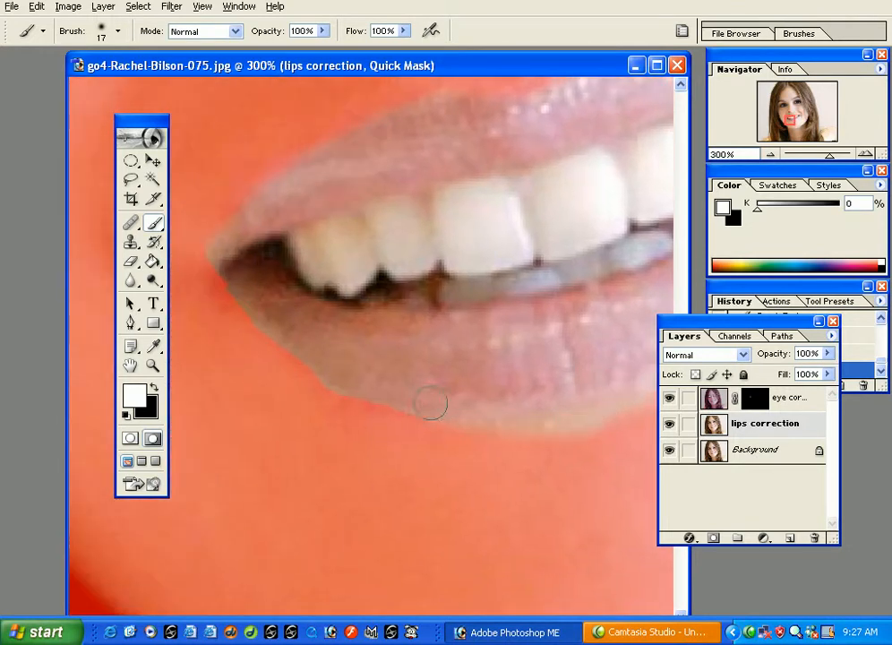
mouse_move(499, 410)
mouse_down()
mouse_move(396, 411)
mouse_move(346, 398)
mouse_move(245, 310)
mouse_up()
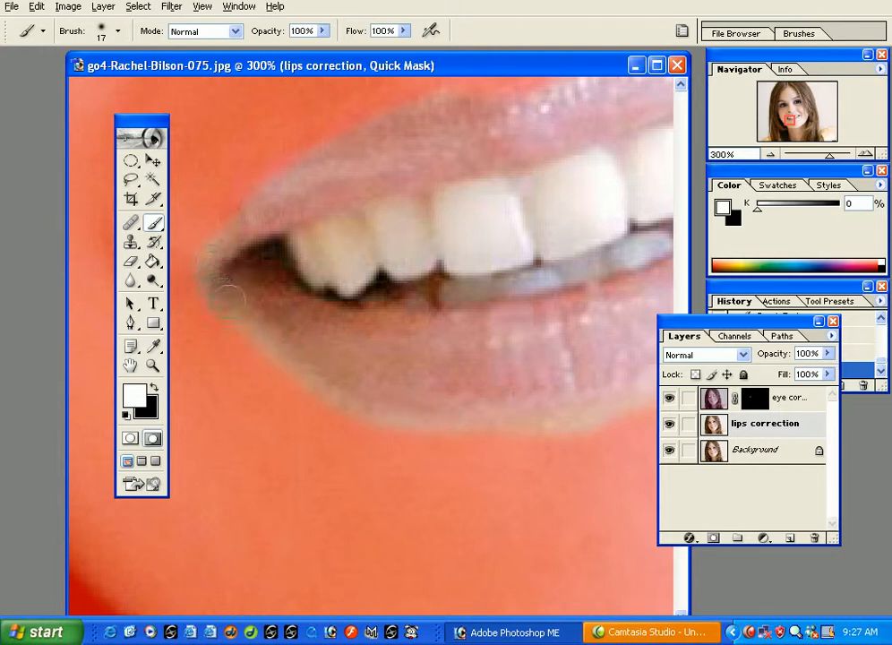
- Clean up the mask around the mouth corner and lower lip edge with black, undoing an excessive stroke at the corner
key(x)
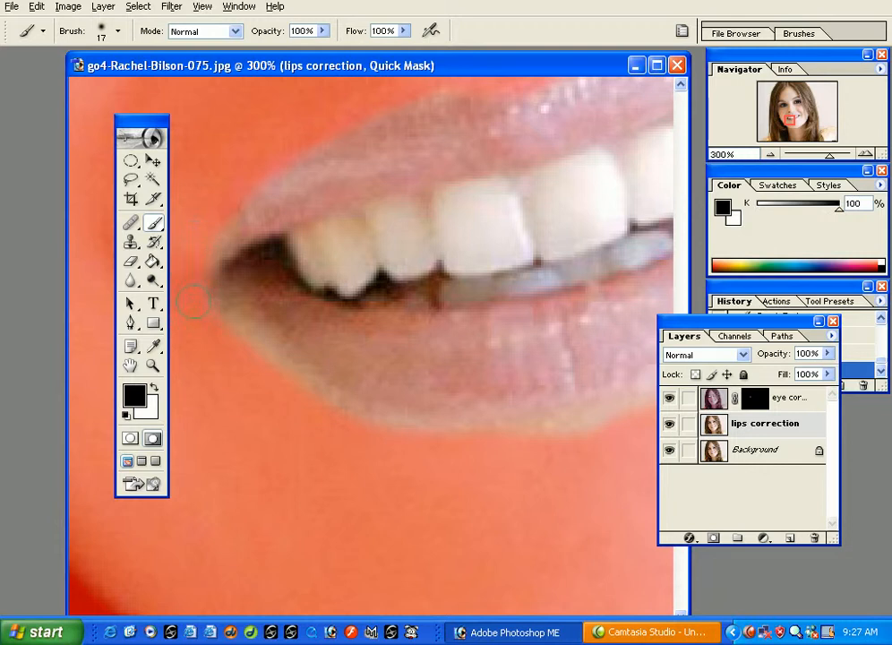
key(ctrl+z)
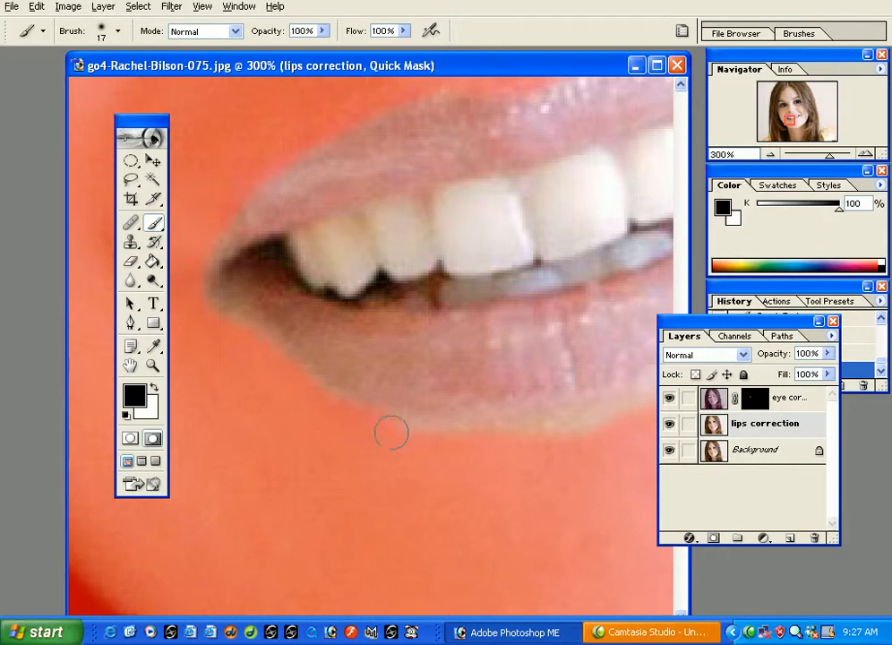
mouse_move(464, 463)
mouse_down()
mouse_move(422, 471)
mouse_move(344, 463)
mouse_up()
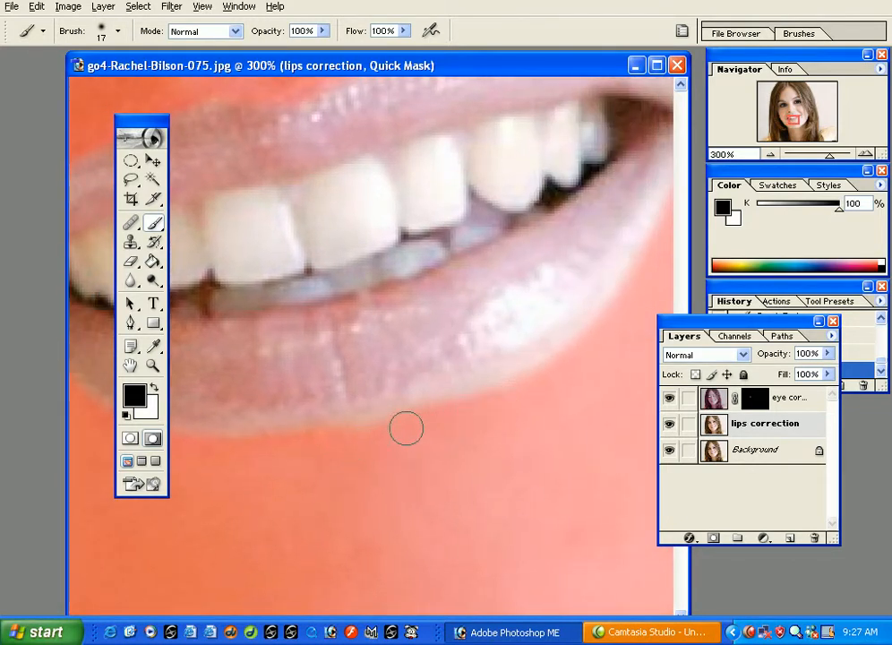
drag(455, 424, 364, 458)
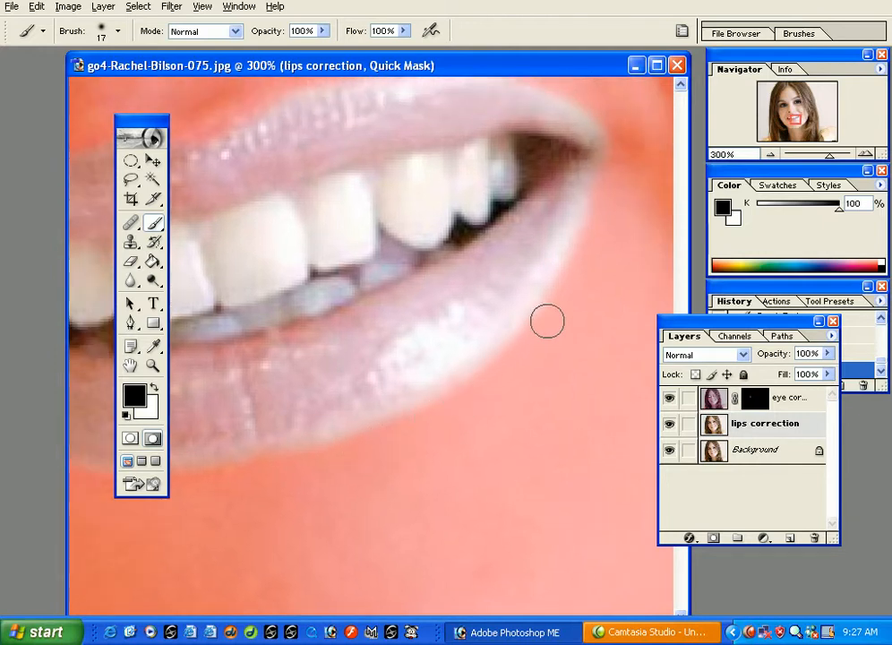
- Paint white along the upper lip's outer edge around the cupid's bow to uncover it in the Quick Mask
mouse_move(623, 183)
mouse_down()
mouse_move(591, 303)
mouse_move(594, 349)
mouse_up()
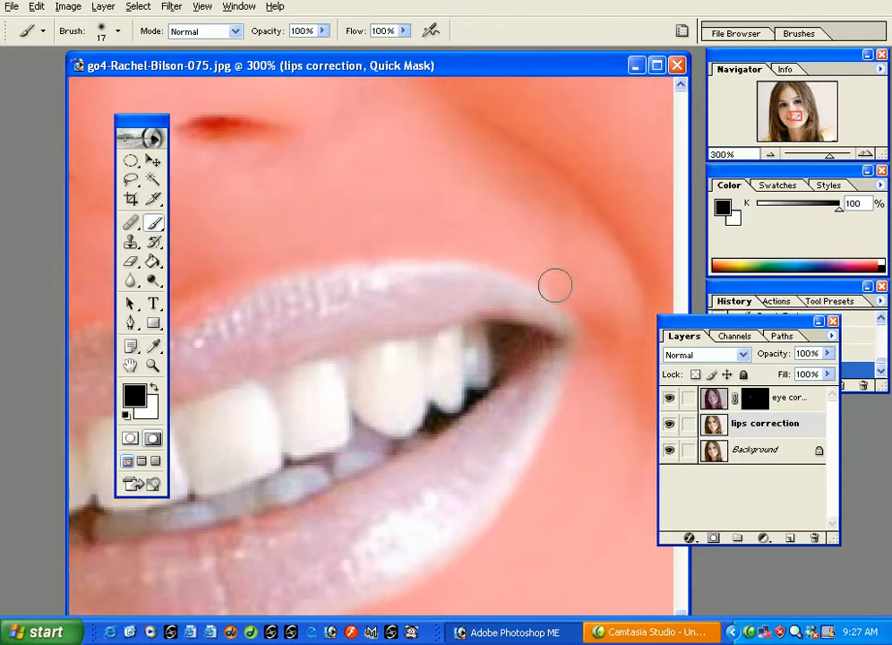
mouse_move(359, 192)
mouse_down()
mouse_move(513, 242)
mouse_move(572, 250)
mouse_up()
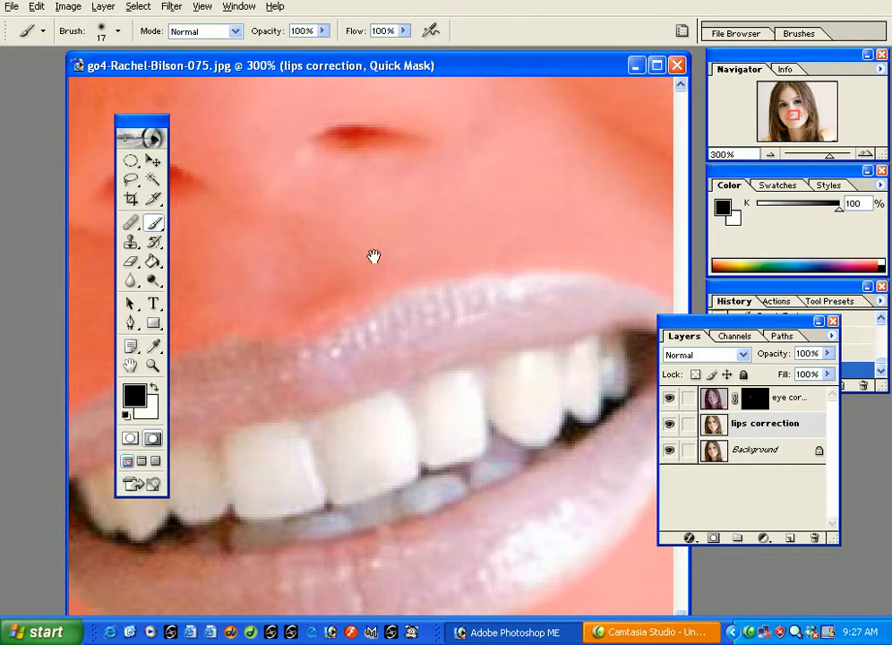
drag(363, 259, 523, 218)
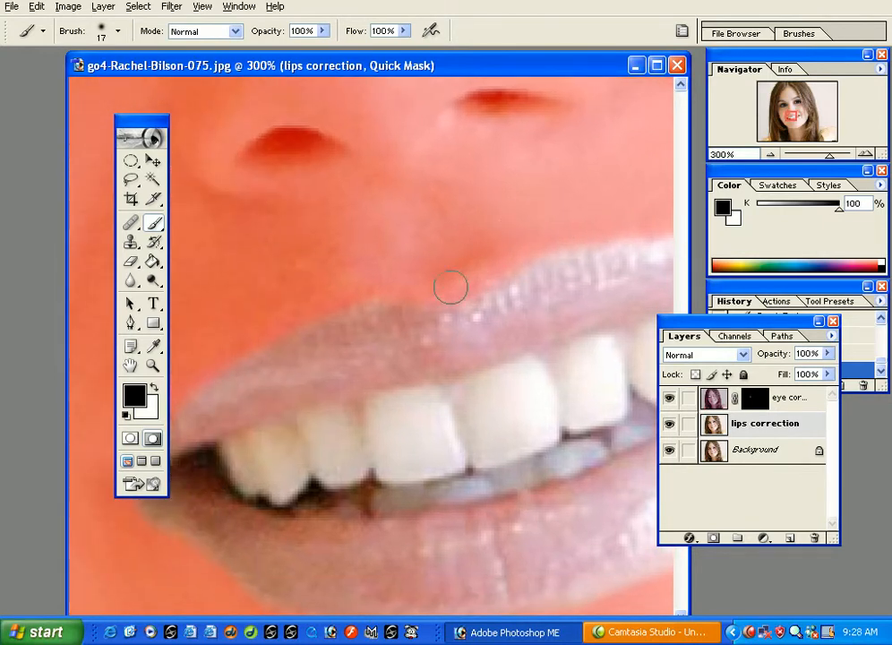
key(x)
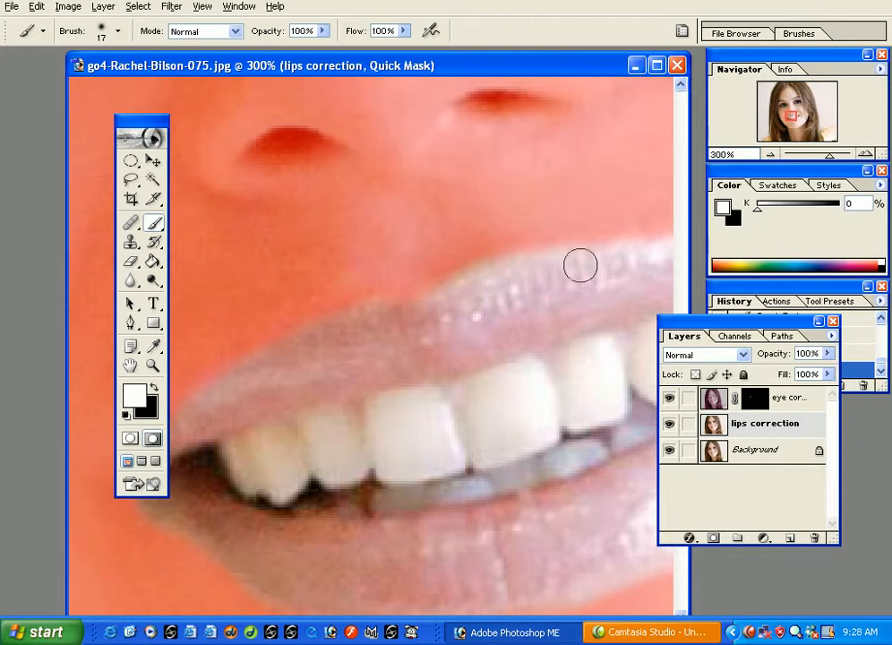
mouse_move(580, 257)
mouse_down()
mouse_move(512, 261)
mouse_move(381, 306)
mouse_up()
key(x)
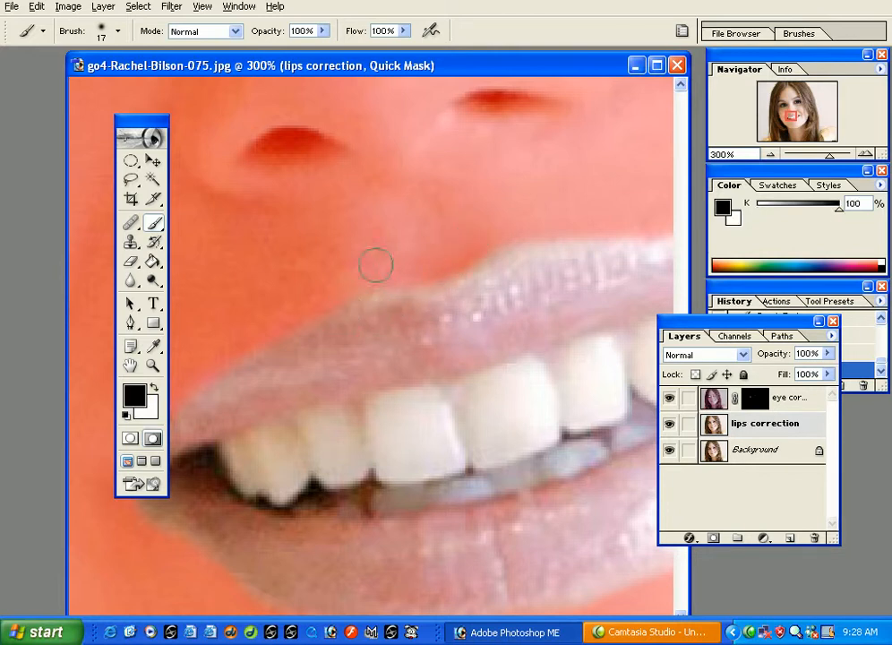
drag(382, 242, 483, 218)
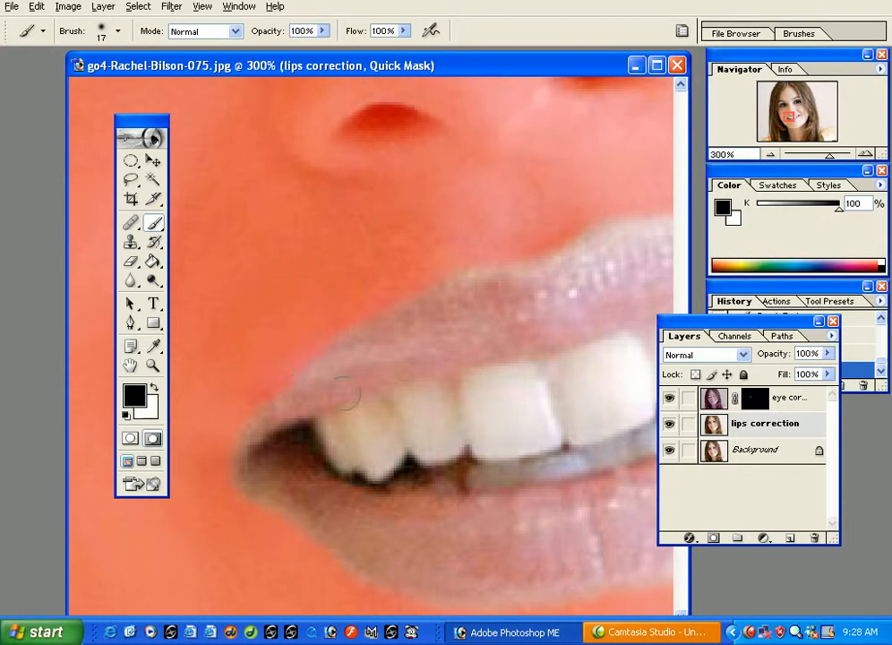
- Paint black along the lower lip's outer edge to mask out the skin around it
key(x)
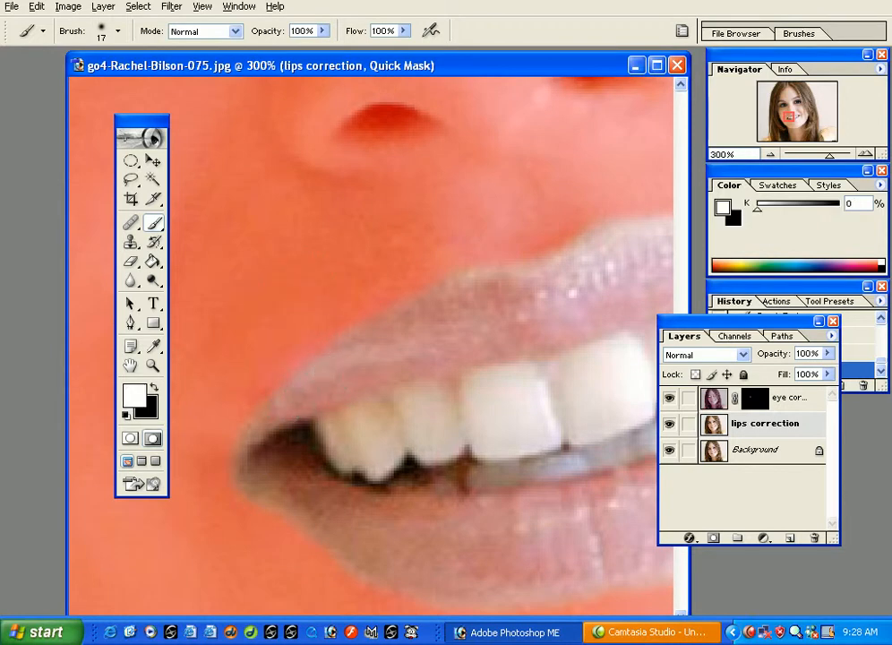
key(ctrl+minus)
key(ctrl+minus)
key(ctrl+minus)
key(ctrl+plus)
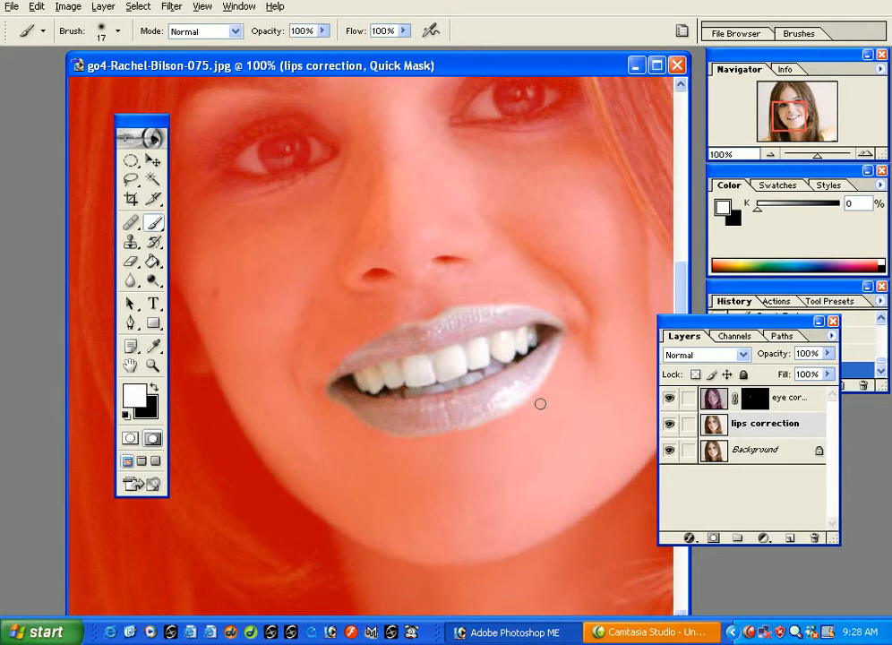
key(ctrl+plus)
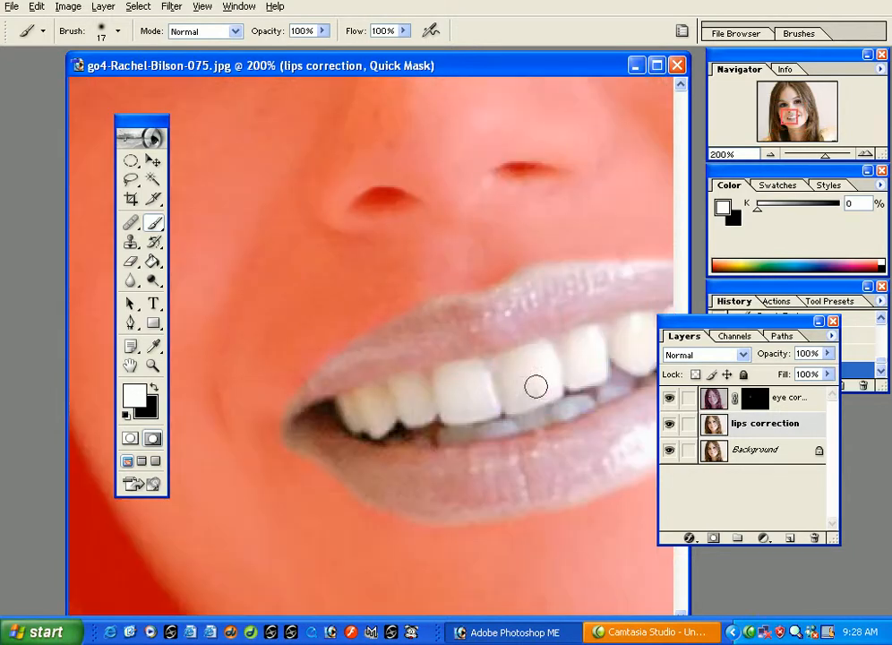
drag(508, 378, 353, 386)
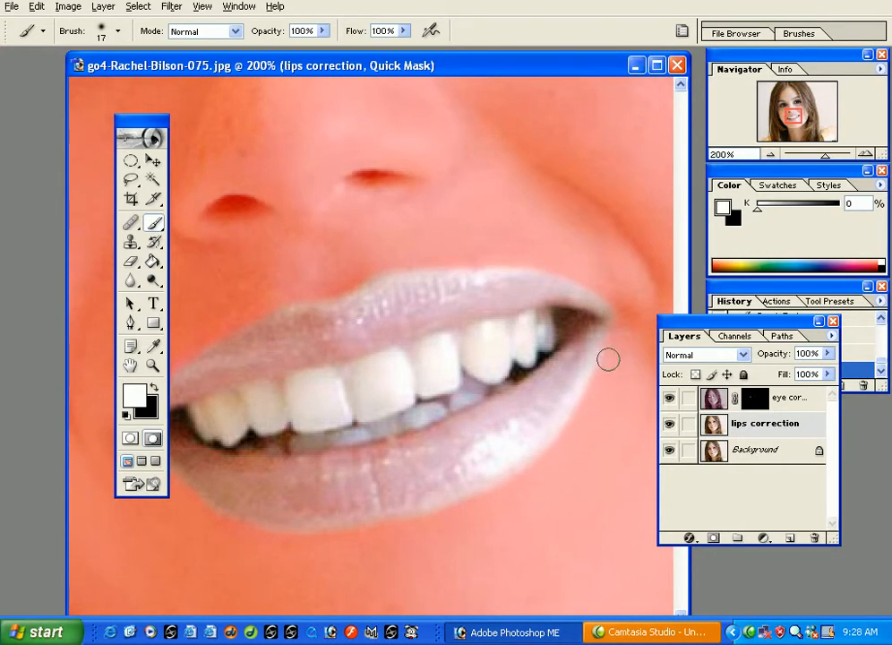
key(x)
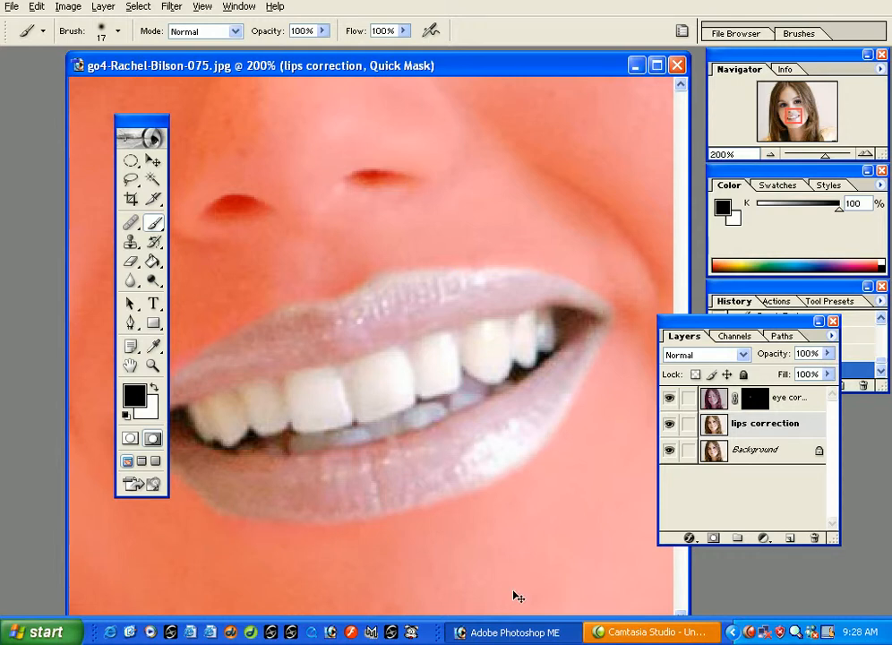
key(ctrl+minus)
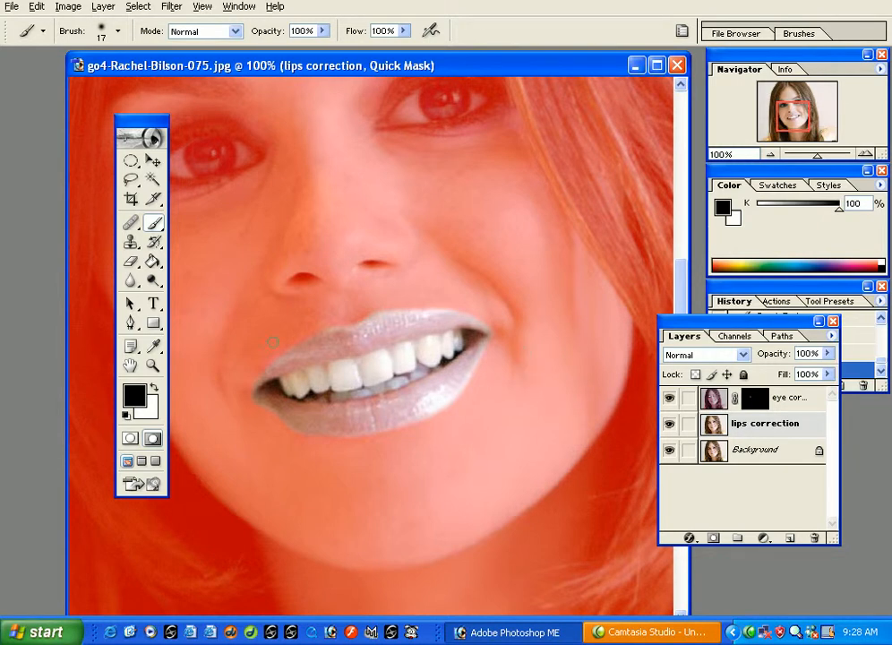
- Paint white over the upper lip's outer edge between the cupid's bow and the mouth corner on the image's left side
key(ctrl+plus)
key(ctrl+plus)
drag(278, 359, 428, 389)
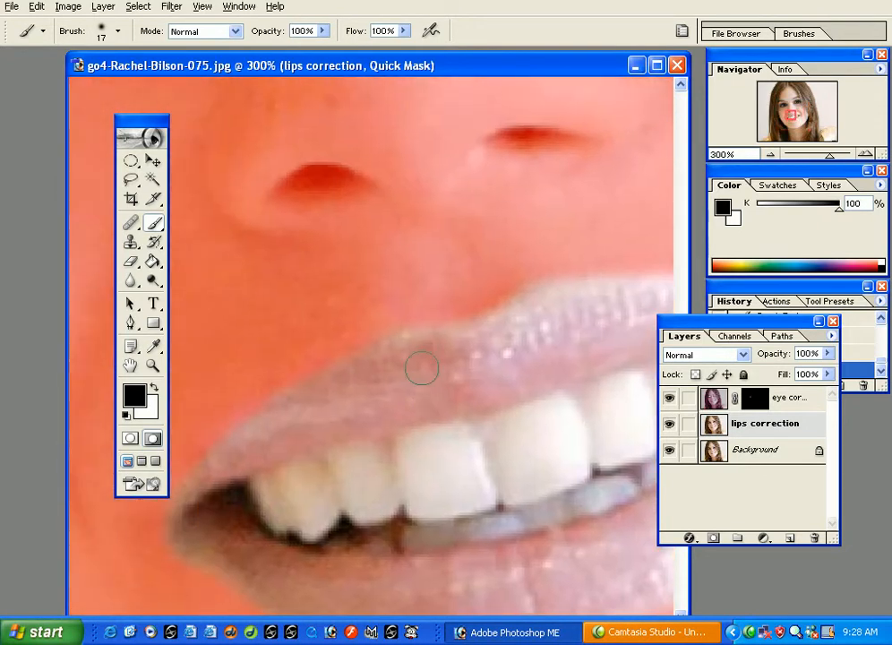
key(x)
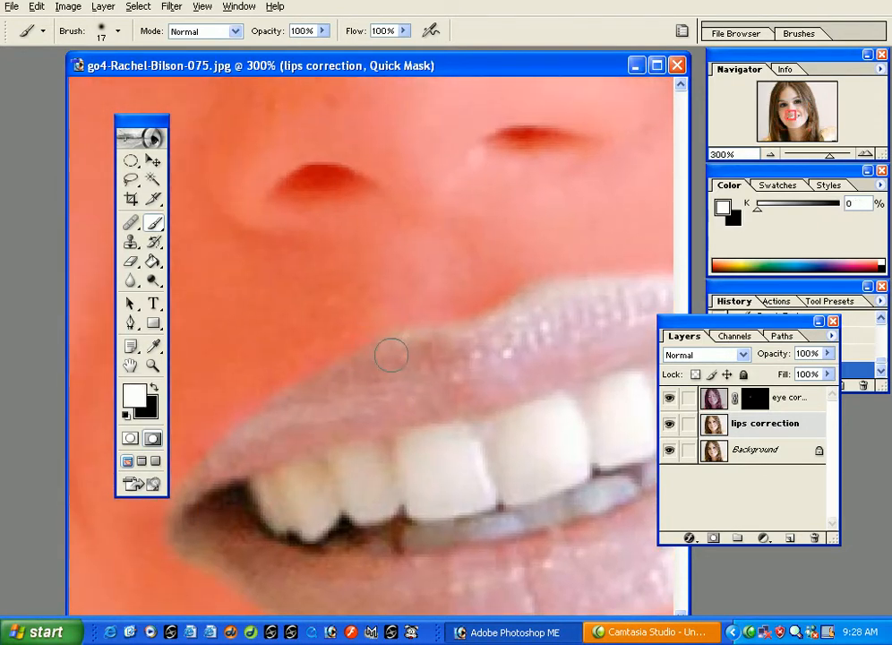
drag(363, 347, 323, 380)
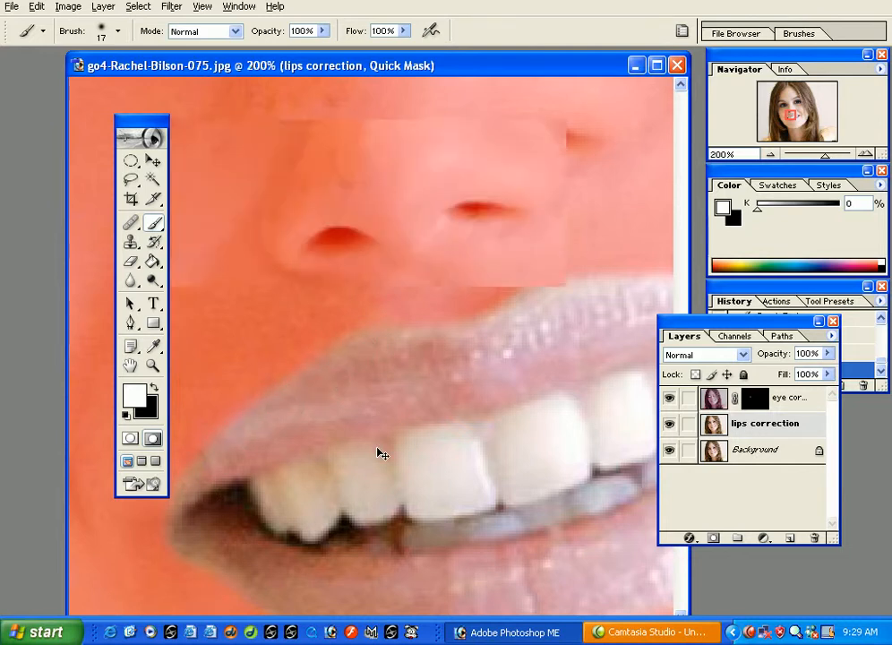
key(ctrl+alt+0)
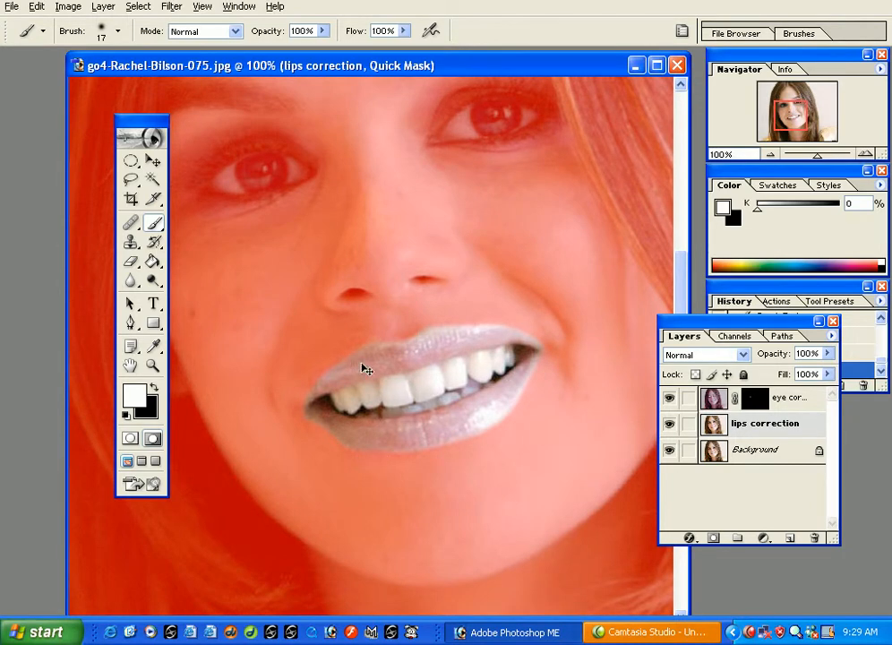
- Mask the mouth opening and the upper part of the teeth along the upper lip's inner edge with black
key(ctrl+plus)
key(ctrl+plus)
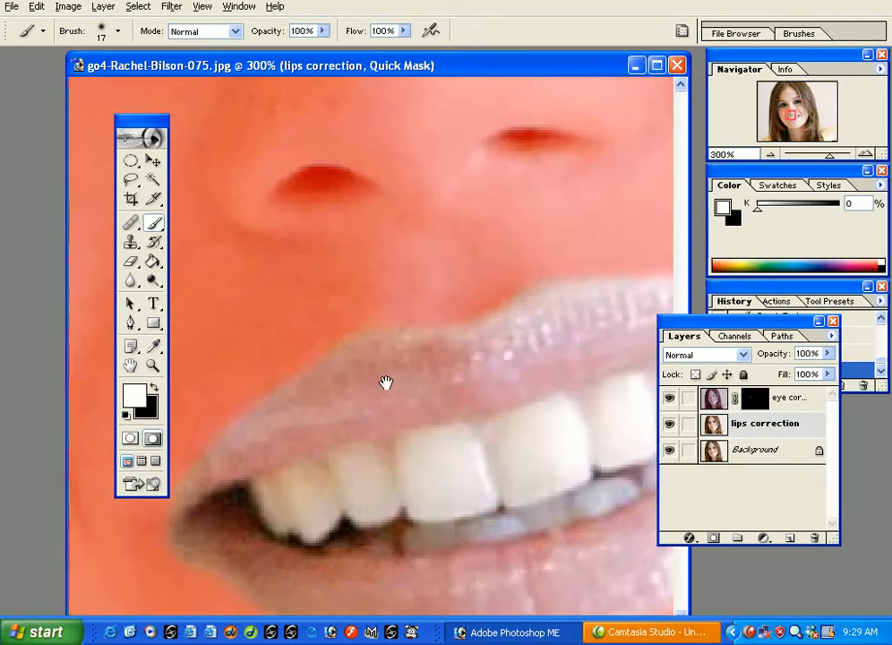
drag(384, 383, 523, 350)
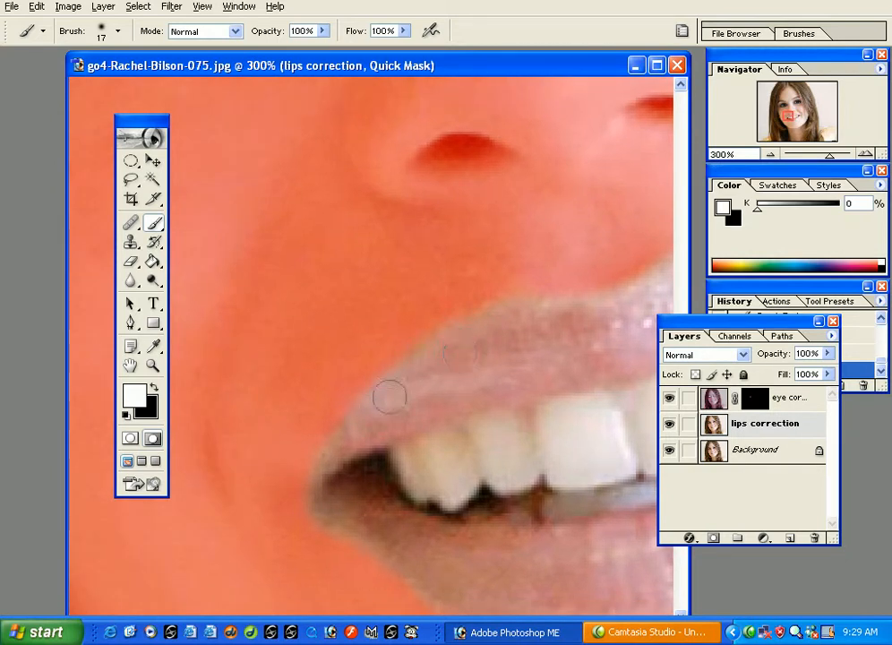
drag(502, 426, 398, 364)
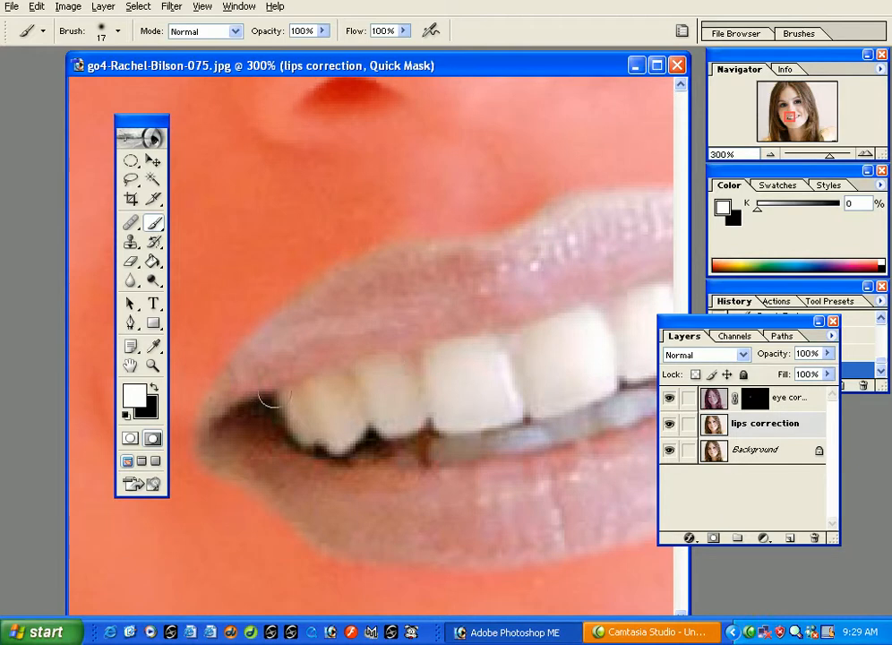
key(x)
mouse_move(275, 404)
mouse_down()
mouse_move(455, 367)
mouse_move(374, 369)
mouse_move(362, 373)
mouse_move(512, 353)
mouse_move(229, 420)
mouse_up()
mouse_move(297, 417)
mouse_down()
mouse_move(431, 358)
mouse_move(505, 346)
mouse_move(374, 394)
mouse_move(519, 358)
mouse_move(464, 419)
mouse_move(476, 379)
mouse_move(510, 367)
mouse_up()
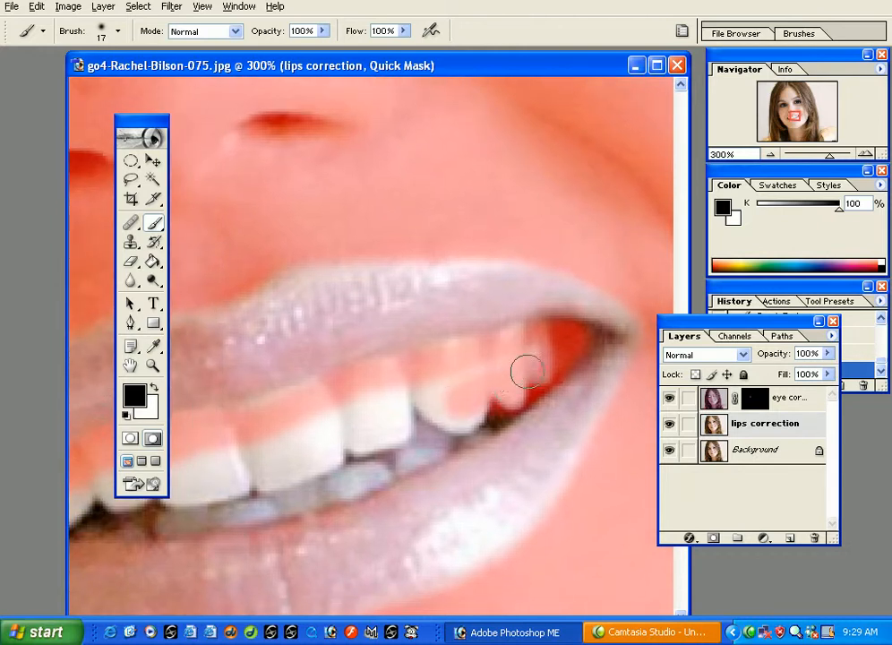
mouse_move(476, 386)
mouse_down()
mouse_move(515, 379)
mouse_move(479, 419)
mouse_move(344, 480)
mouse_move(373, 447)
mouse_move(450, 395)
mouse_move(363, 447)
mouse_move(478, 390)
mouse_up()
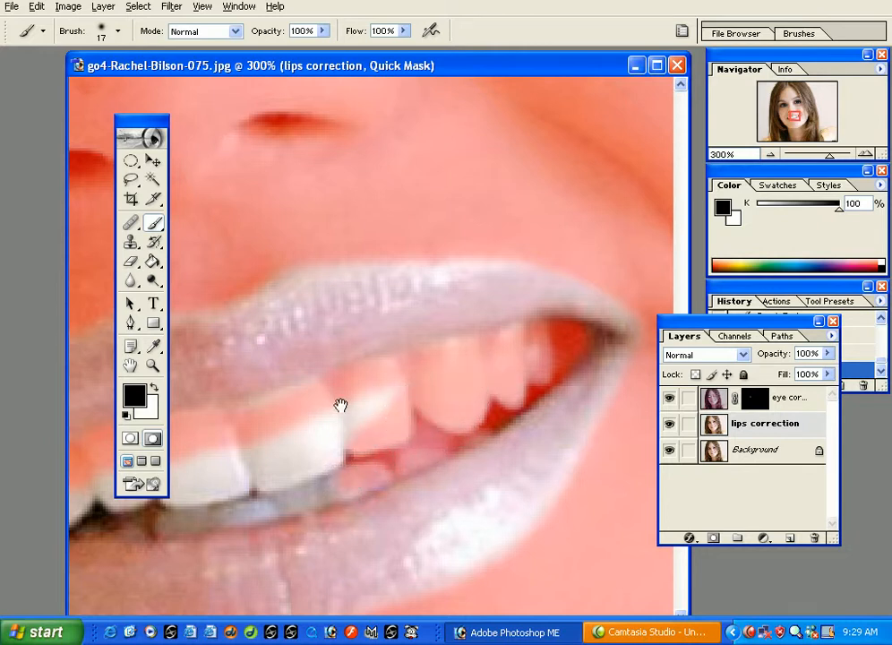
drag(339, 406, 486, 355)
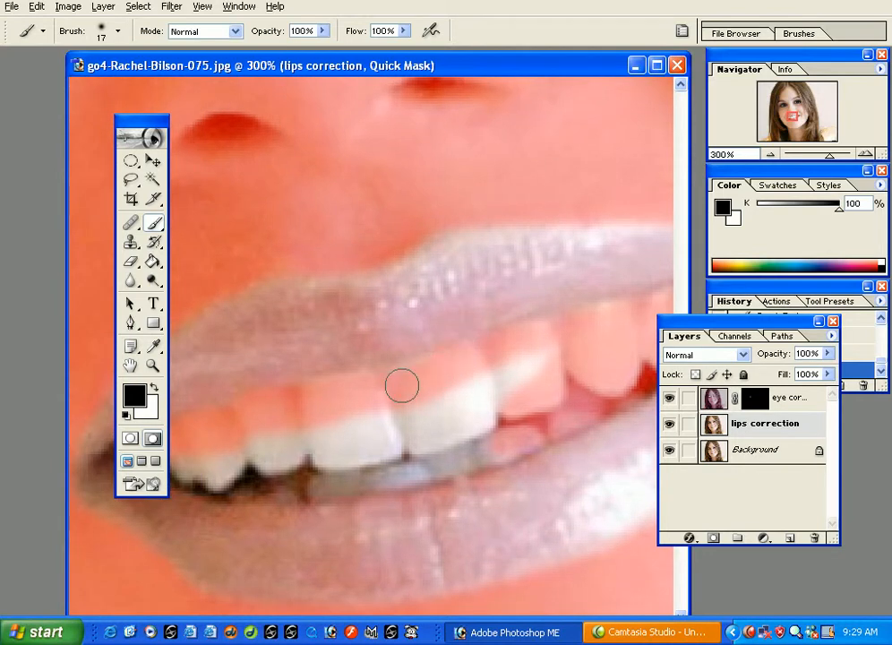
click(450, 316)
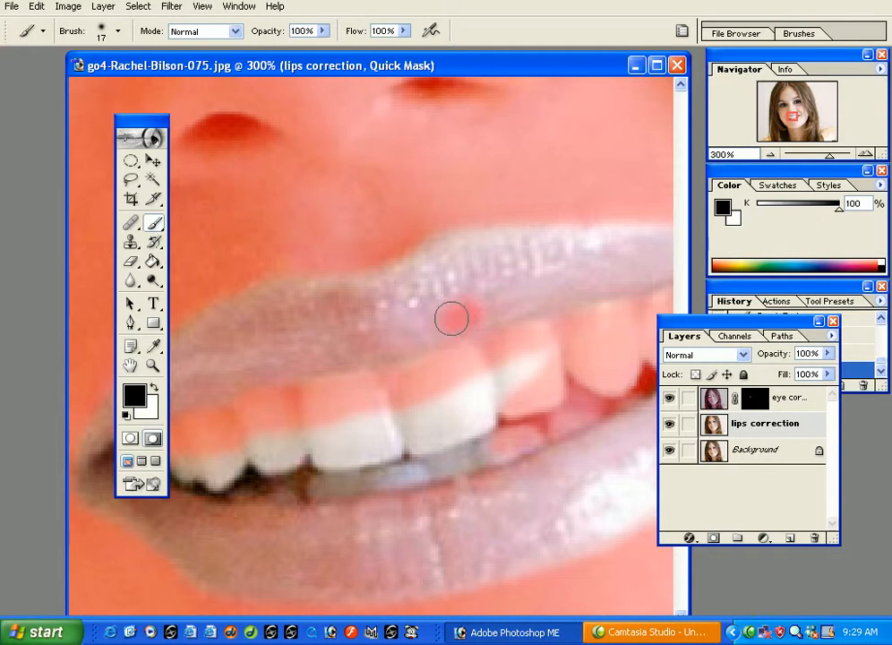
key(x)
mouse_move(481, 301)
mouse_down()
mouse_move(445, 315)
mouse_move(488, 309)
mouse_move(439, 323)
mouse_move(469, 321)
mouse_up()
- Paint black over the remaining teeth and the dark mouth opening down to the lower lip's inner edge
key(x)
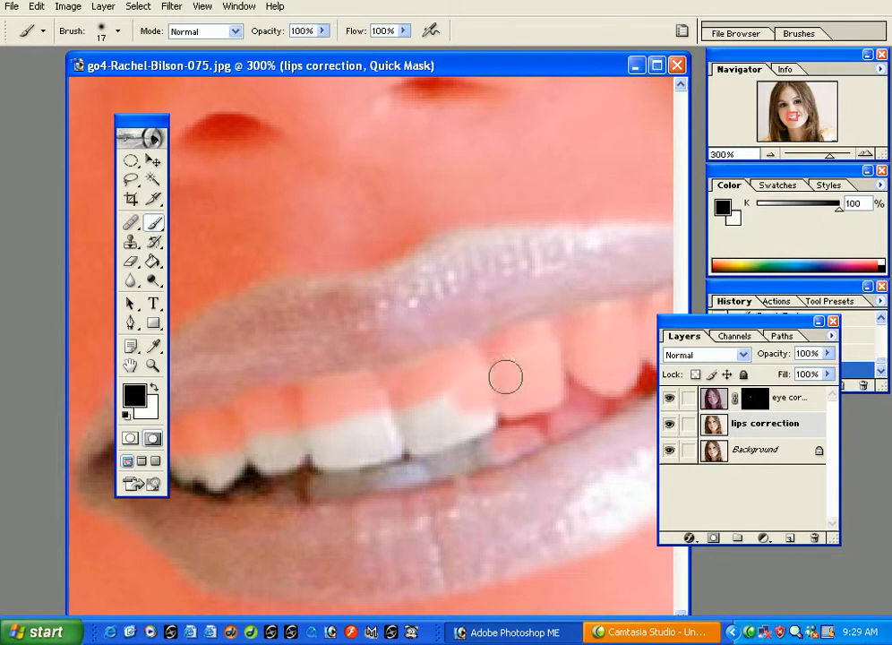
mouse_move(435, 409)
mouse_down()
mouse_move(442, 437)
mouse_move(500, 442)
mouse_move(411, 463)
mouse_move(384, 448)
mouse_up()
drag(466, 397, 502, 372)
mouse_move(560, 342)
mouse_down()
mouse_move(399, 383)
mouse_move(559, 355)
mouse_move(506, 358)
mouse_move(545, 390)
mouse_move(526, 404)
mouse_move(345, 412)
mouse_up()
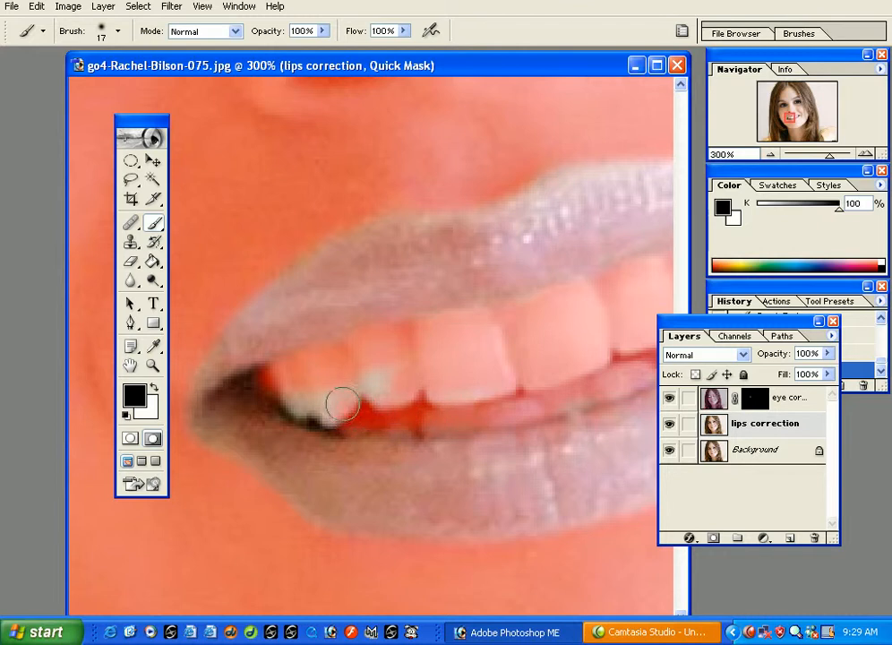
mouse_move(269, 376)
mouse_down()
mouse_move(234, 391)
mouse_move(321, 412)
mouse_move(387, 414)
mouse_move(421, 392)
mouse_move(349, 392)
mouse_move(404, 370)
mouse_move(406, 395)
mouse_move(478, 399)
mouse_move(496, 385)
mouse_move(338, 392)
mouse_up()
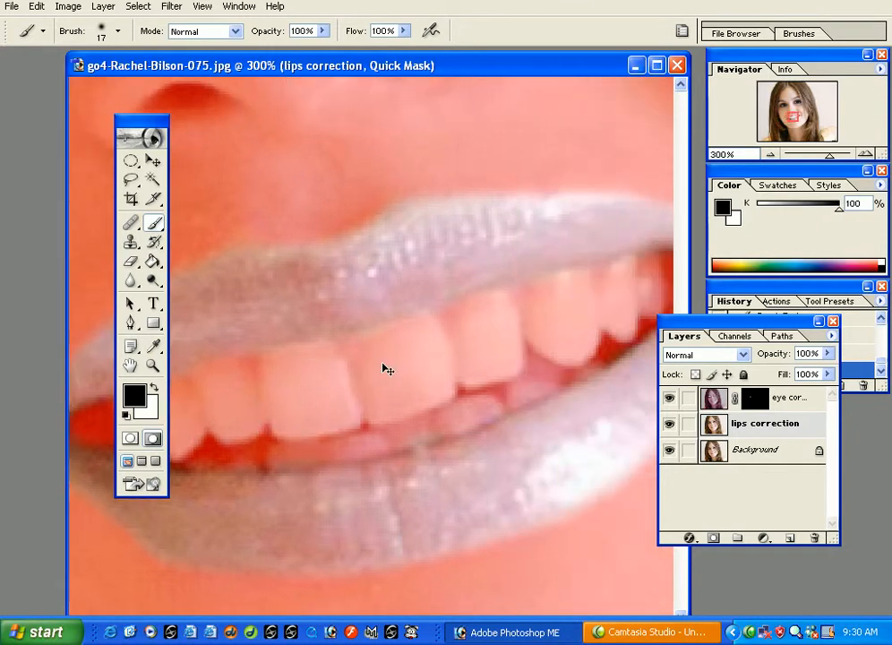
key(ctrl+minus)
key(ctrl+minus)
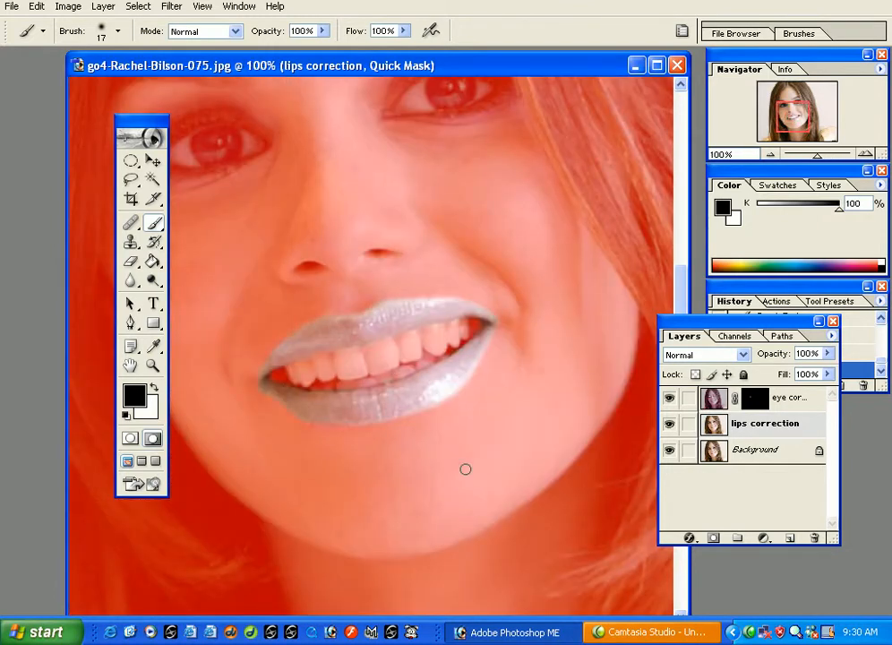
- Touch up the mask along the lower lip's inner edge and the teeth with white and black
key(ctrl+plus)
key(ctrl+plus)
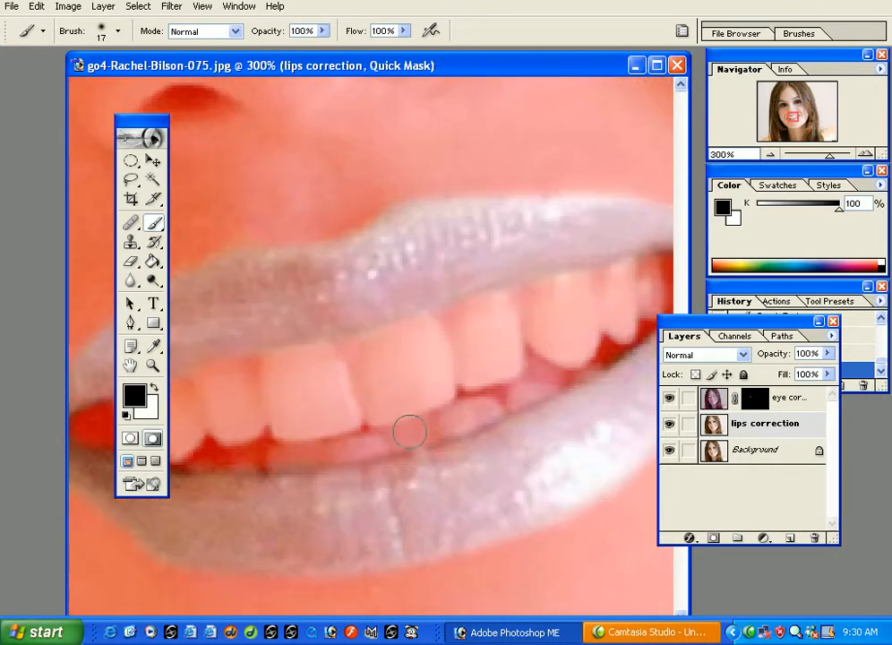
drag(430, 409, 398, 402)
key(x)
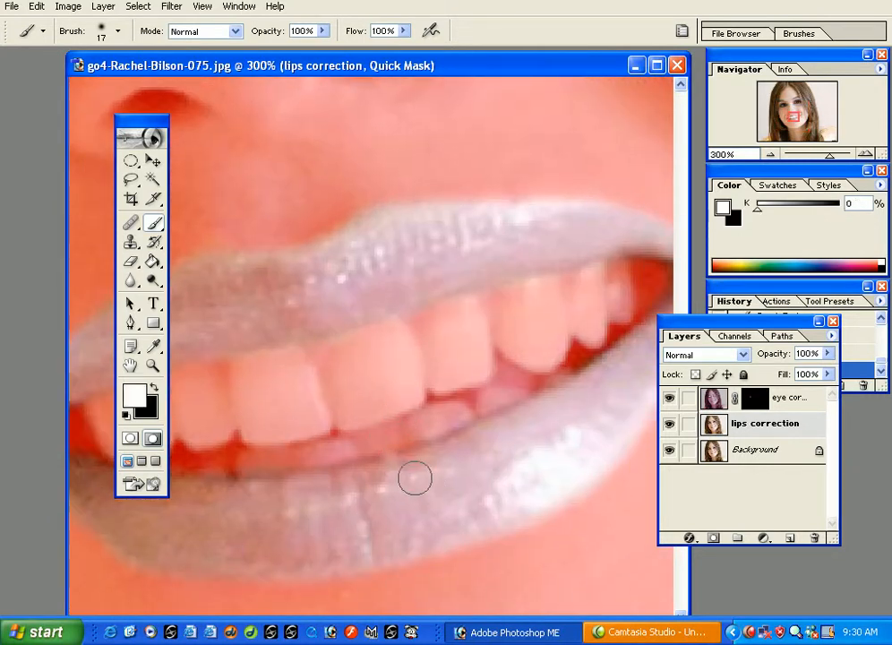
key(x)
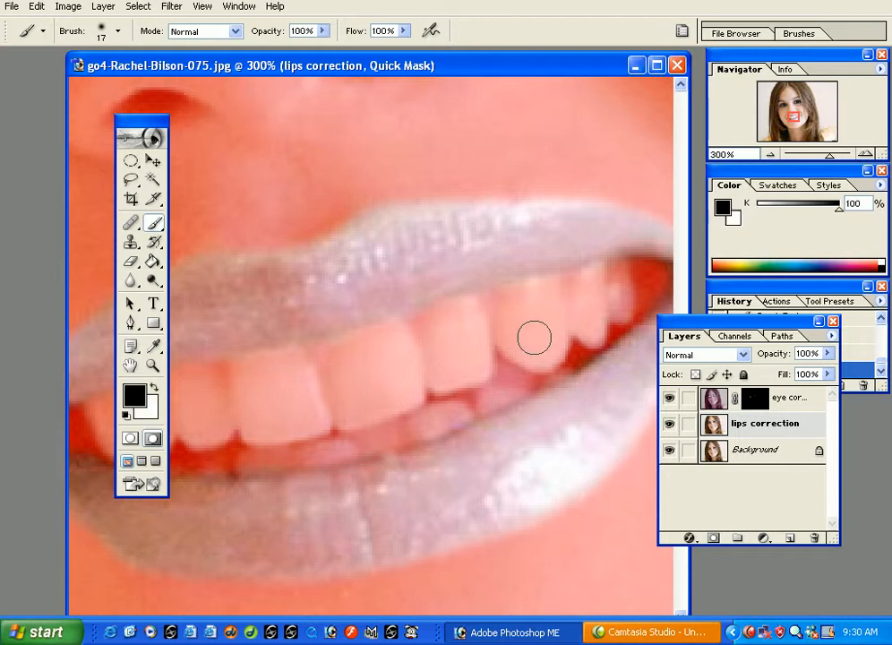
drag(502, 339, 404, 409)
drag(484, 359, 640, 304)
key(ctrl+minus)
key(ctrl+minus)
key(ctrl+minus)
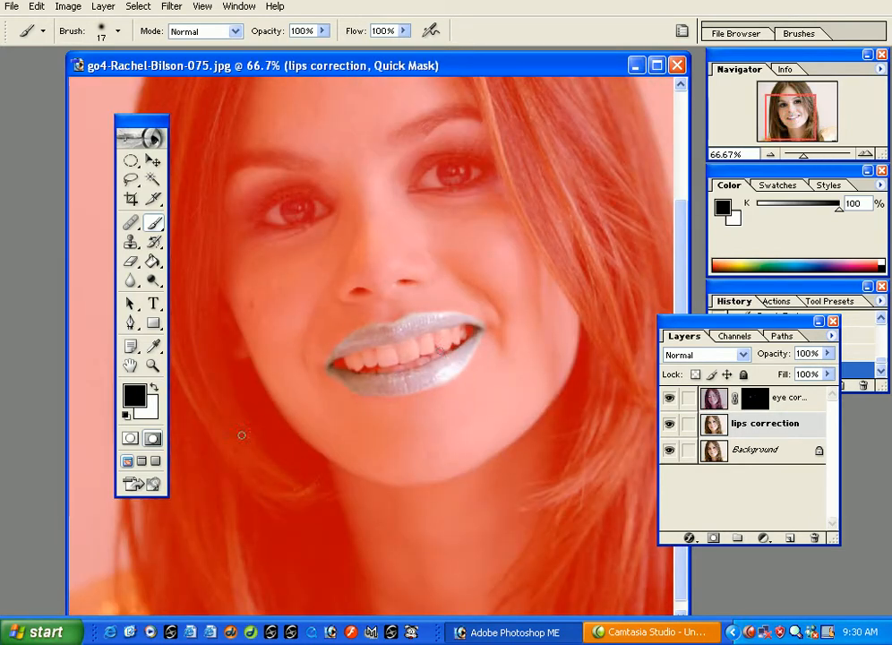
- Turn the Quick Mask into a layer mask on the lips correction layer and make the layer's image active for editing
click(132, 441)
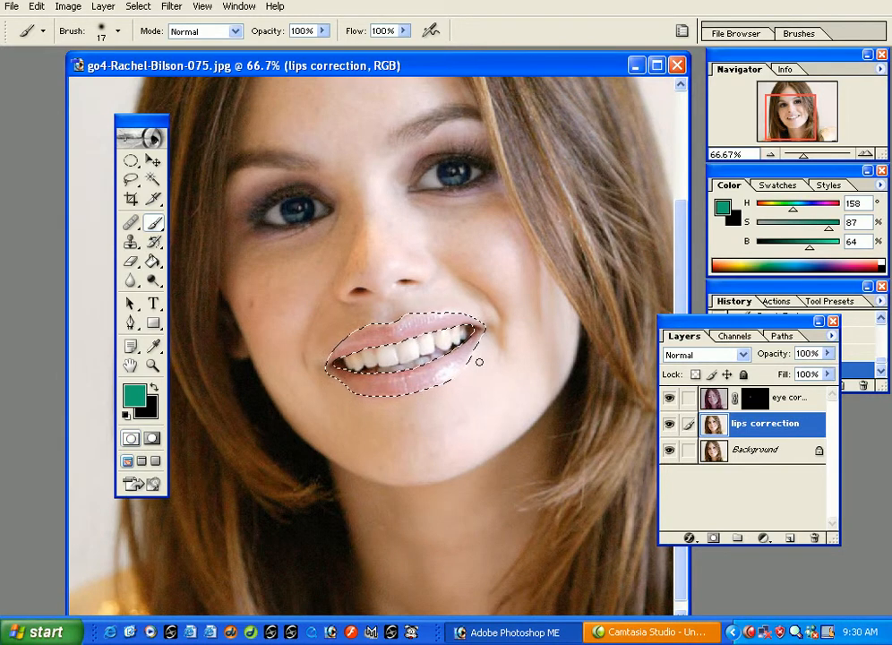
key(ctrl+plus)
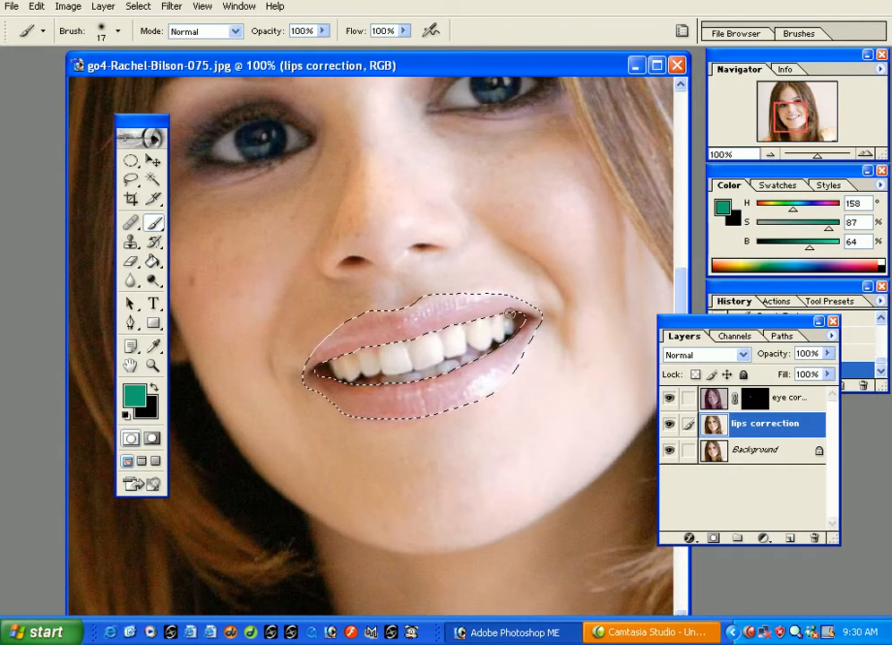
click(714, 539)
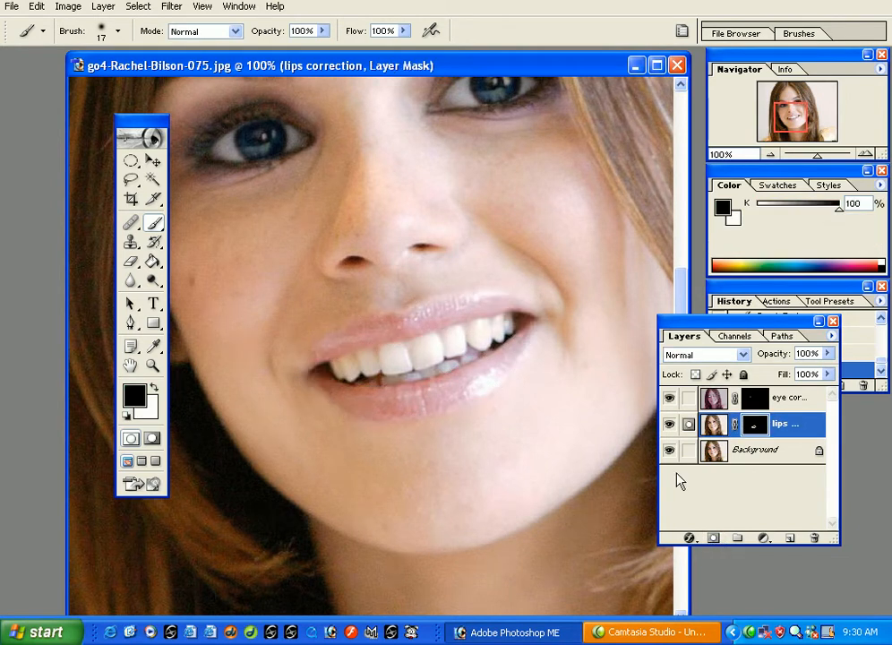
click(716, 430)
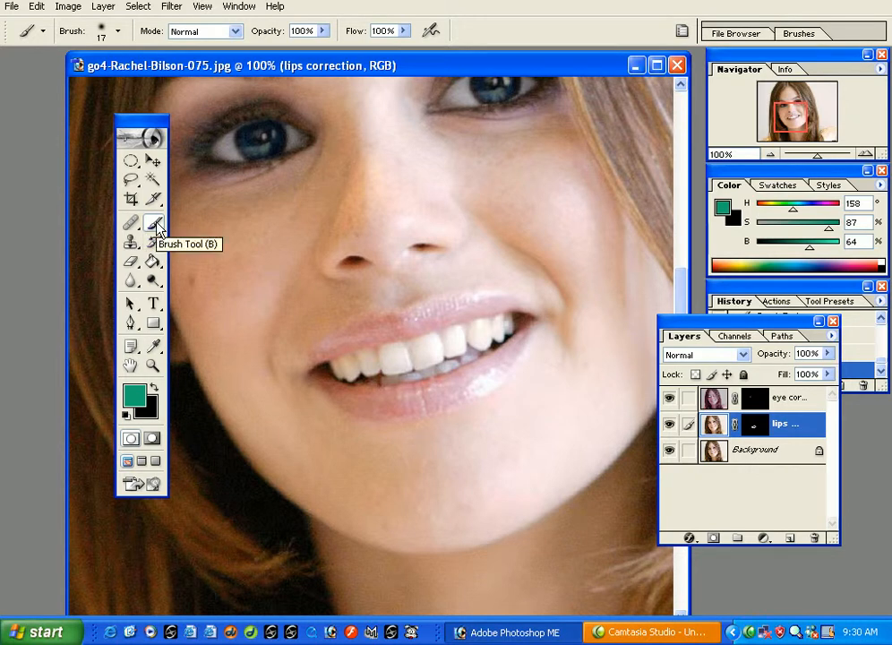
- Set the foreground color to bright red (FE0000) and the brush mode to Color, trying a stroke on the upper lip
click(132, 397)
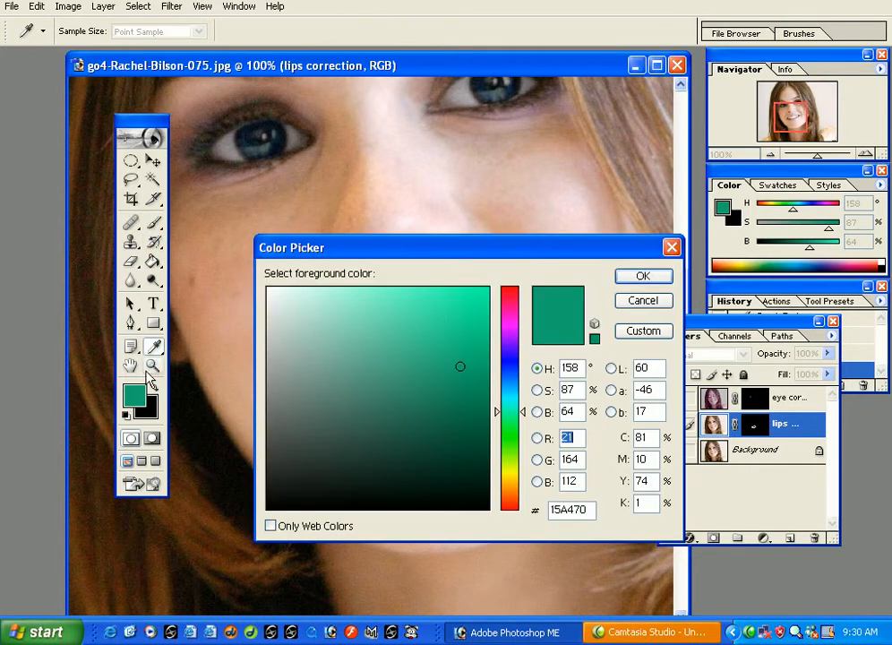
drag(506, 315, 507, 287)
click(489, 287)
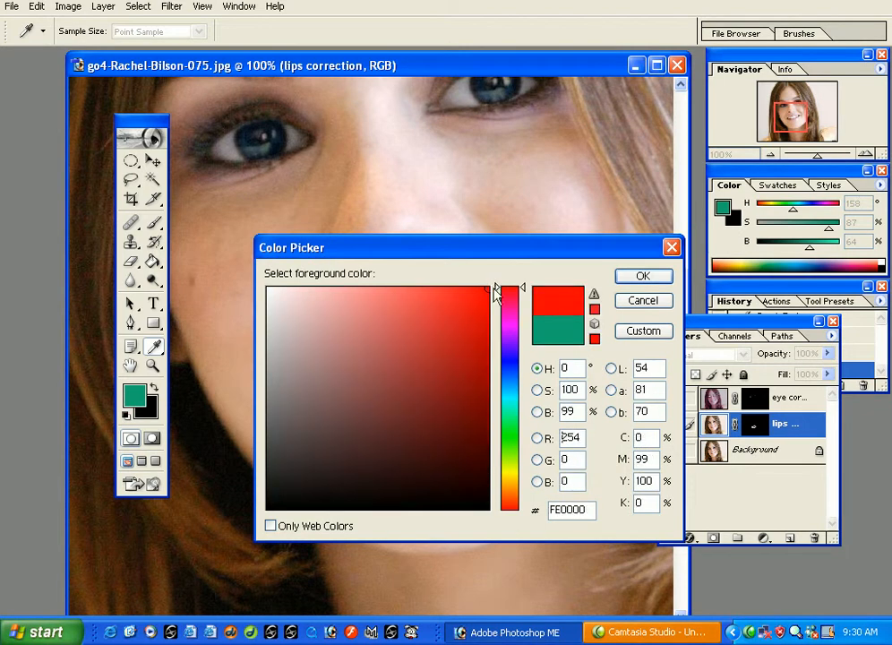
click(643, 277)
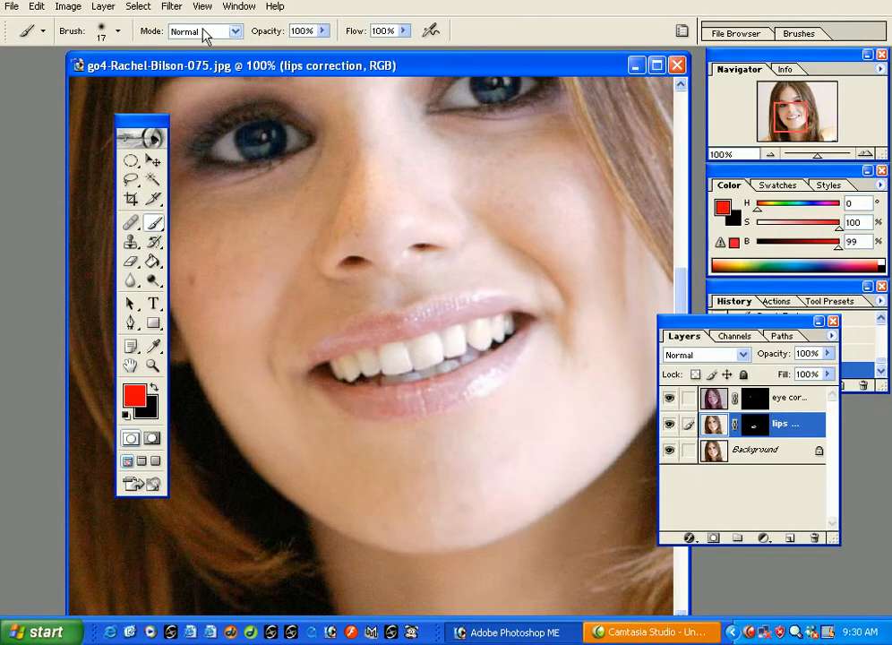
click(205, 33)
click(199, 327)
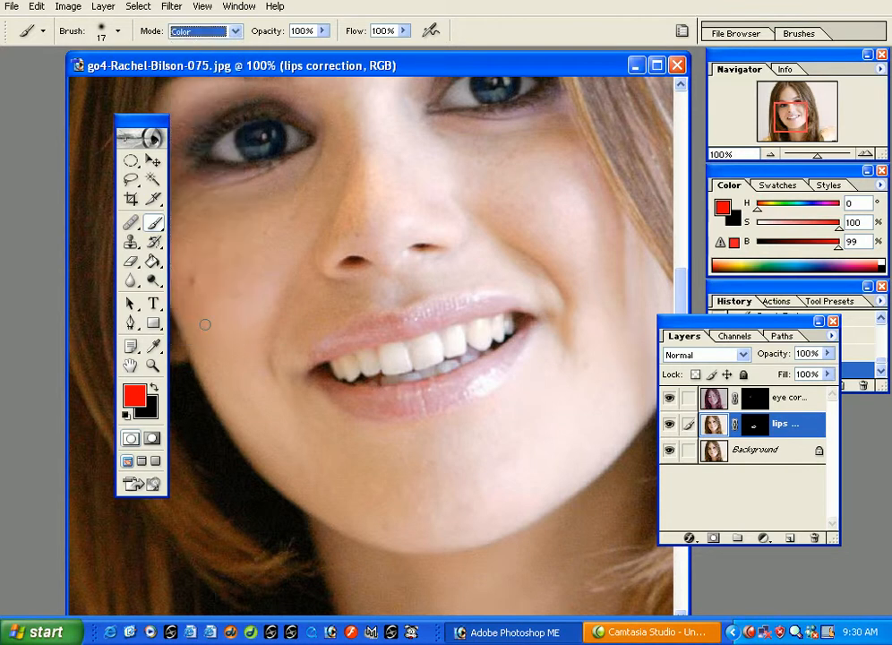
drag(397, 321, 377, 332)
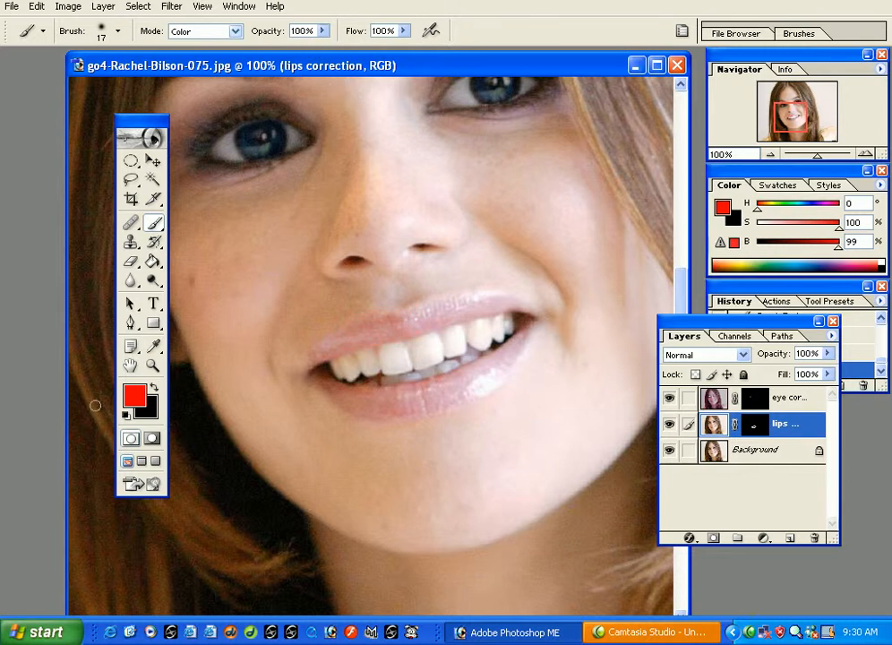
- Set the foreground color to hue 0, saturation 95%, brightness 83% and enlarge the brush to 50 pixels
click(134, 401)
drag(443, 341, 476, 322)
click(637, 276)
key(b)
key(bracketright)
key(bracketright)
click(389, 321)
key(ctrl+z)
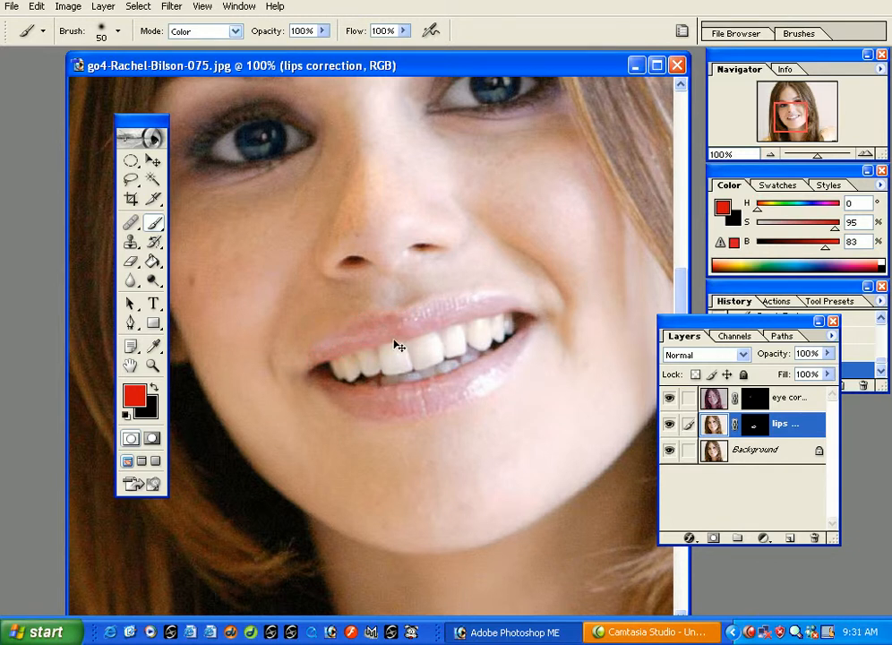
- Lower the brush opacity to 29% and paint the upper lip red out to both mouth corners
key(ctrl+plus)
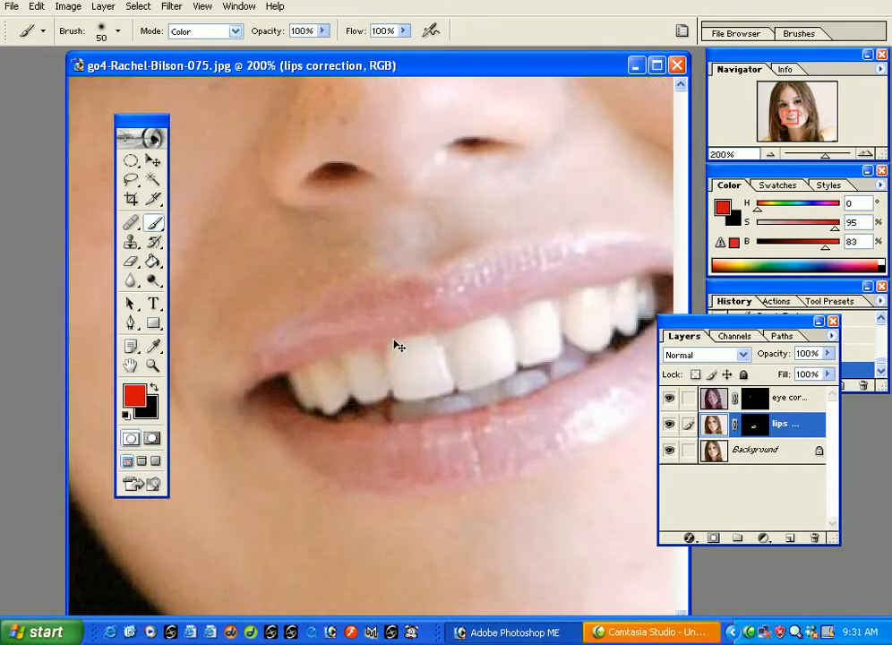
click(323, 31)
drag(269, 41, 244, 45)
click(372, 302)
mouse_move(372, 302)
mouse_down()
mouse_move(405, 296)
mouse_move(352, 312)
mouse_move(257, 366)
mouse_up()
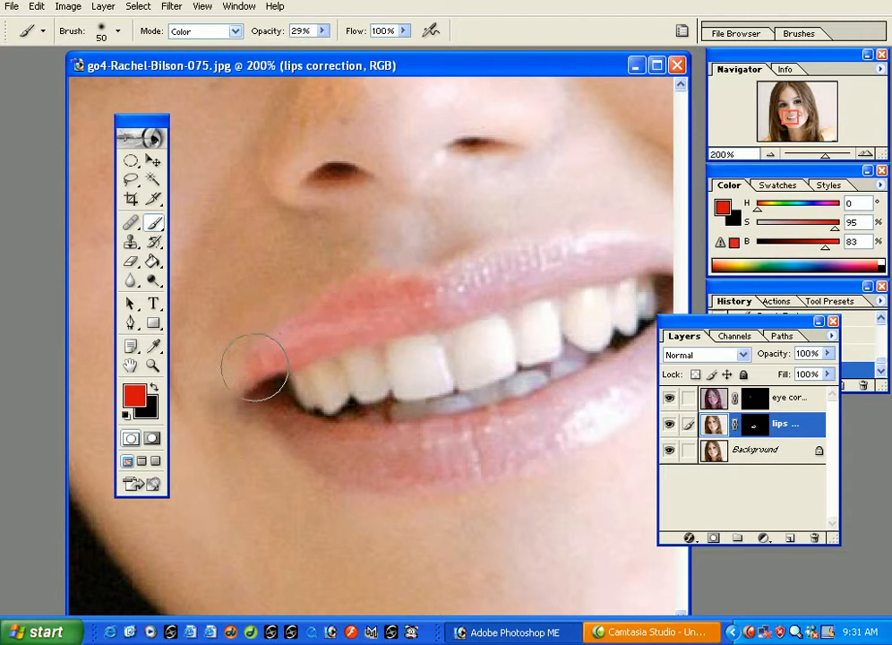
drag(478, 271, 352, 274)
mouse_move(516, 274)
mouse_down()
mouse_move(541, 283)
mouse_move(494, 384)
mouse_move(427, 439)
mouse_move(454, 408)
mouse_up()
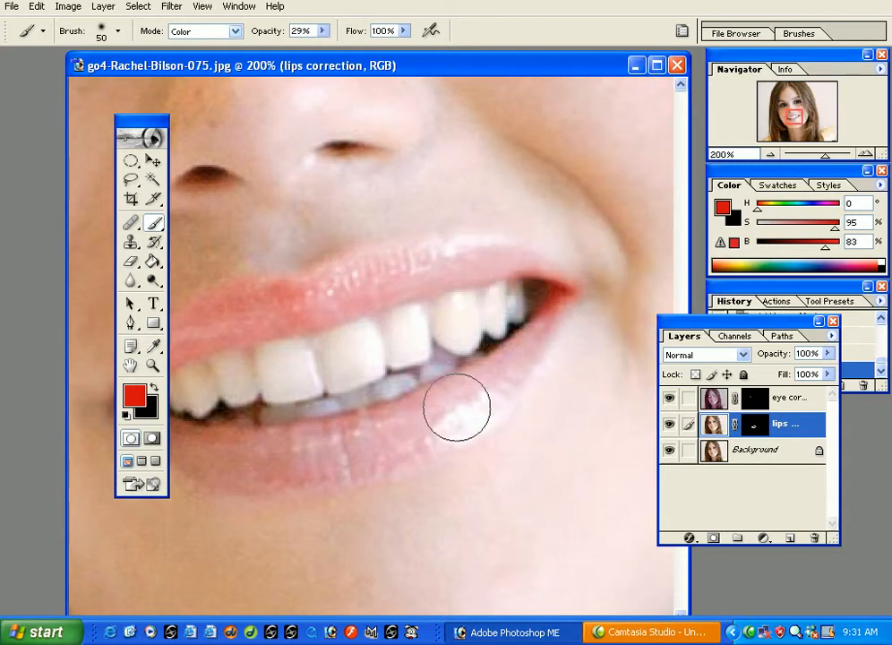
- Paint the lower lip red and go over the upper lip again for a stronger, even color
drag(376, 444, 502, 388)
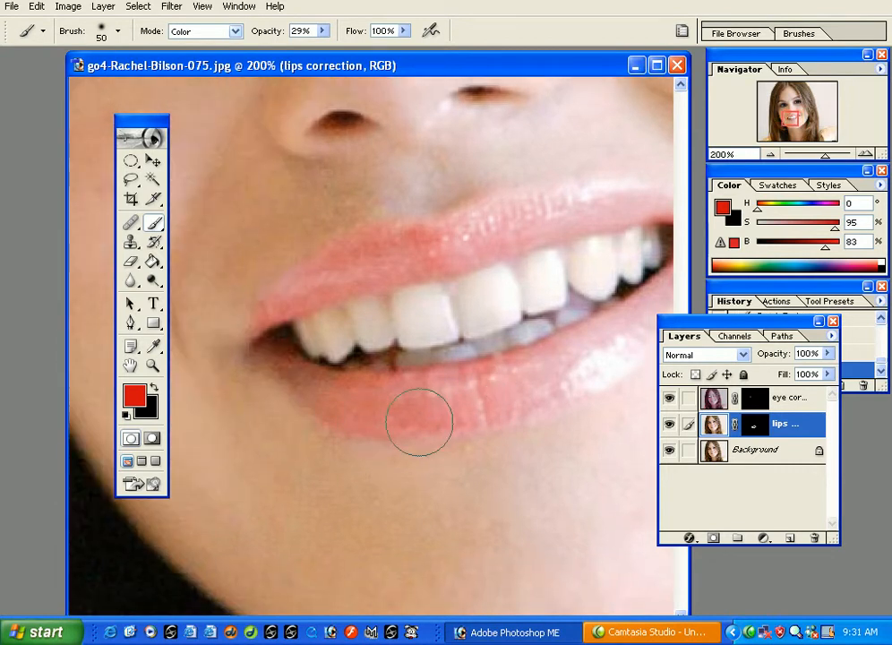
mouse_move(305, 293)
mouse_down()
mouse_move(232, 334)
mouse_move(237, 319)
mouse_move(298, 283)
mouse_move(616, 259)
mouse_up()
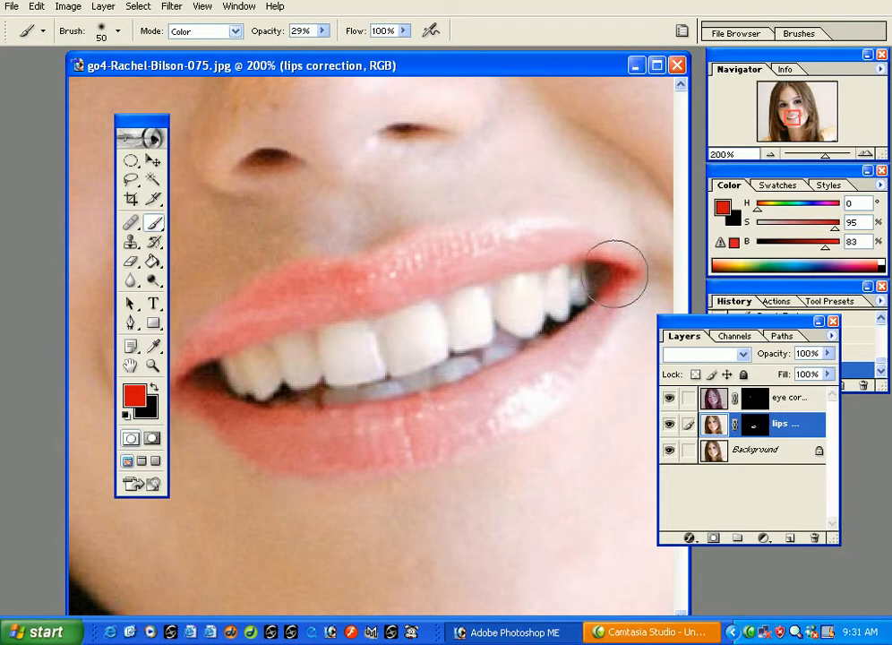
key(ctrl+minus)
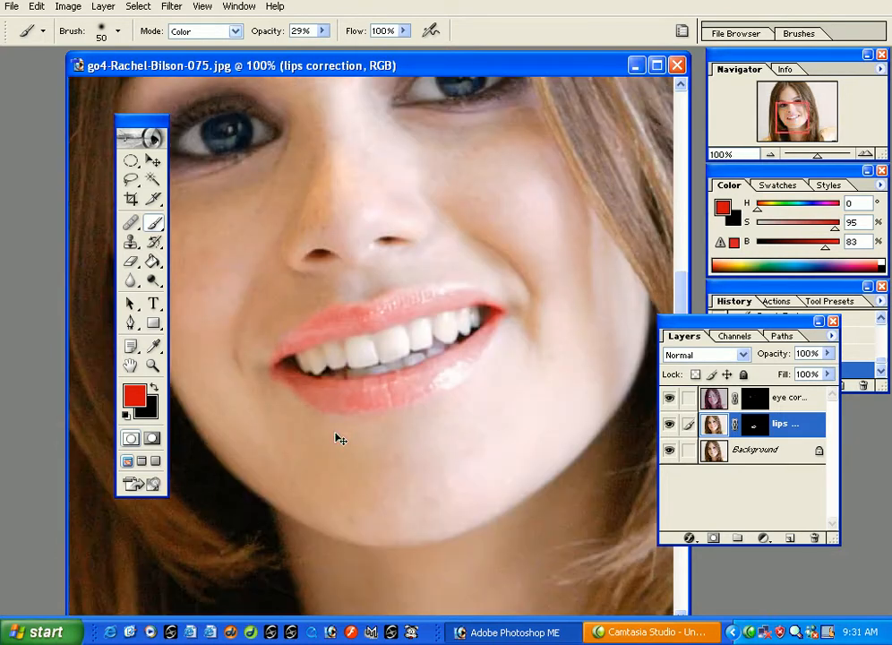
key(ctrl+minus)
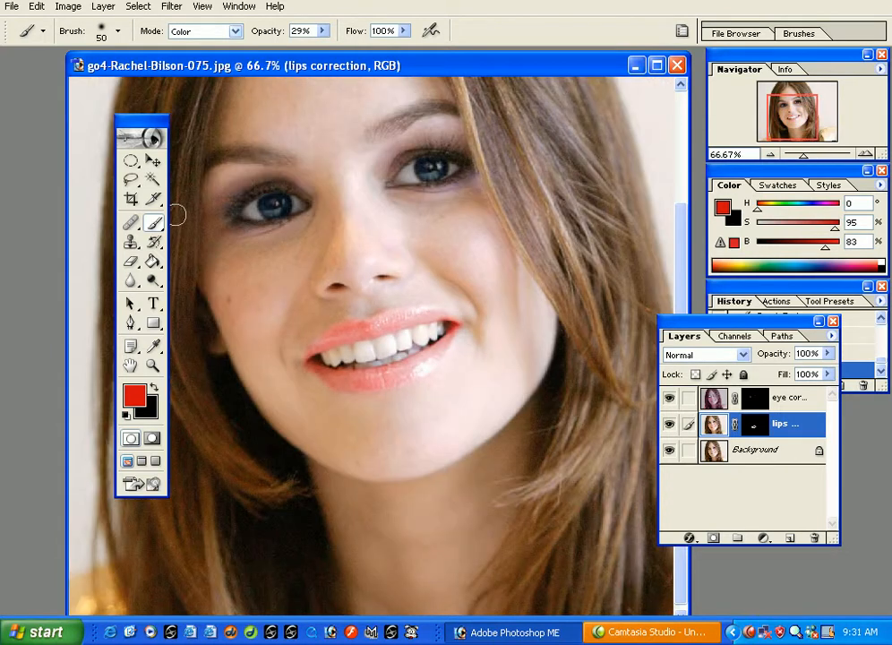
- Change the foreground color to the darker red A60D0D and paint it over the lips
click(133, 395)
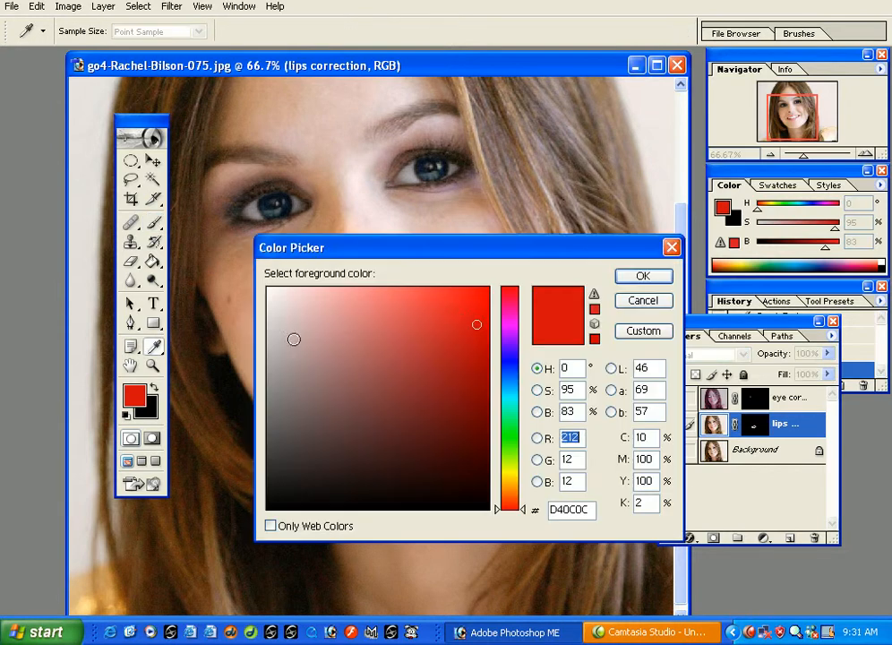
click(480, 372)
drag(480, 372, 472, 365)
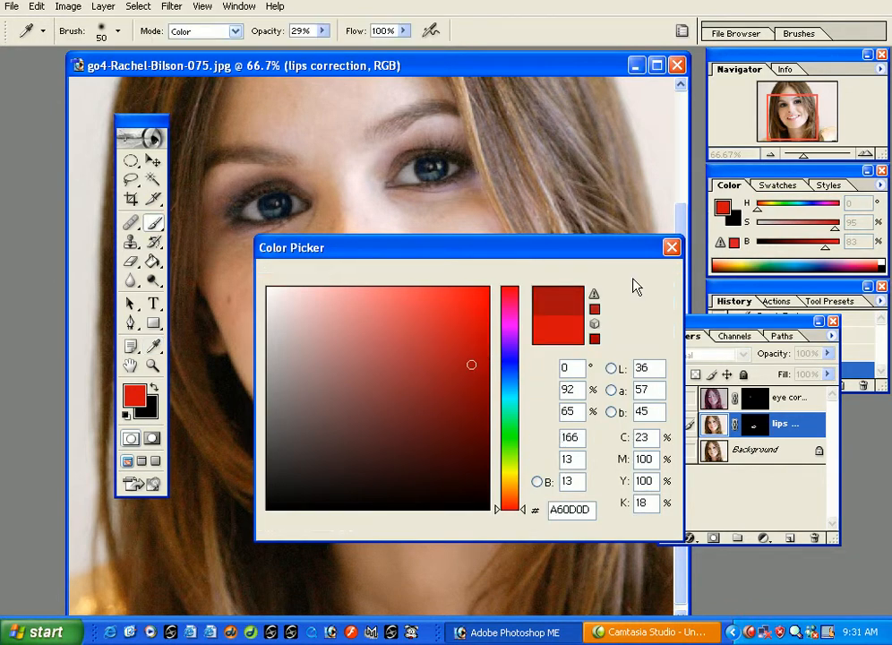
click(642, 276)
mouse_move(307, 357)
mouse_down()
mouse_move(411, 315)
mouse_move(463, 318)
mouse_move(444, 346)
mouse_move(373, 374)
mouse_up()
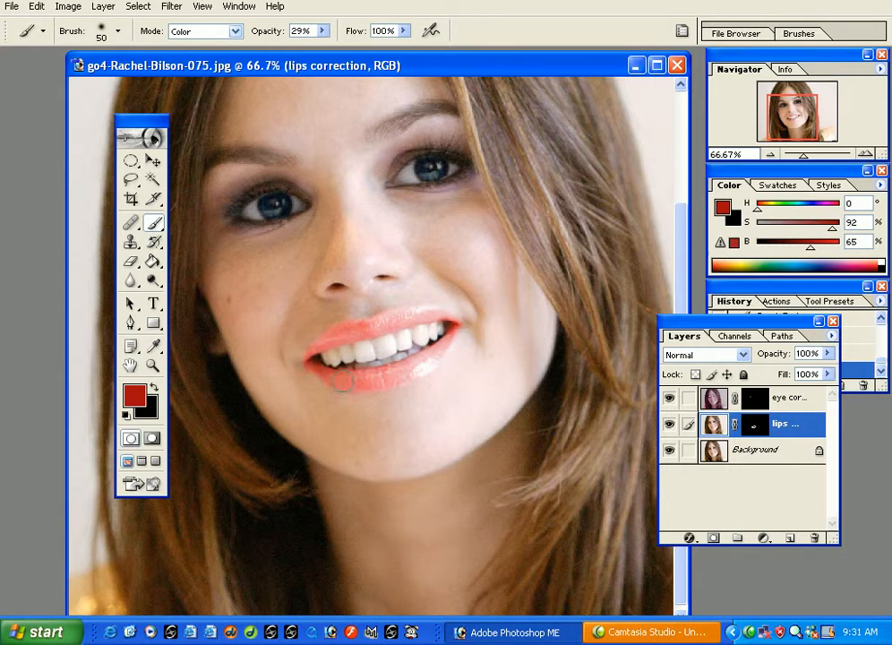
- Set the lips correction layer's blend mode to Multiply
click(701, 356)
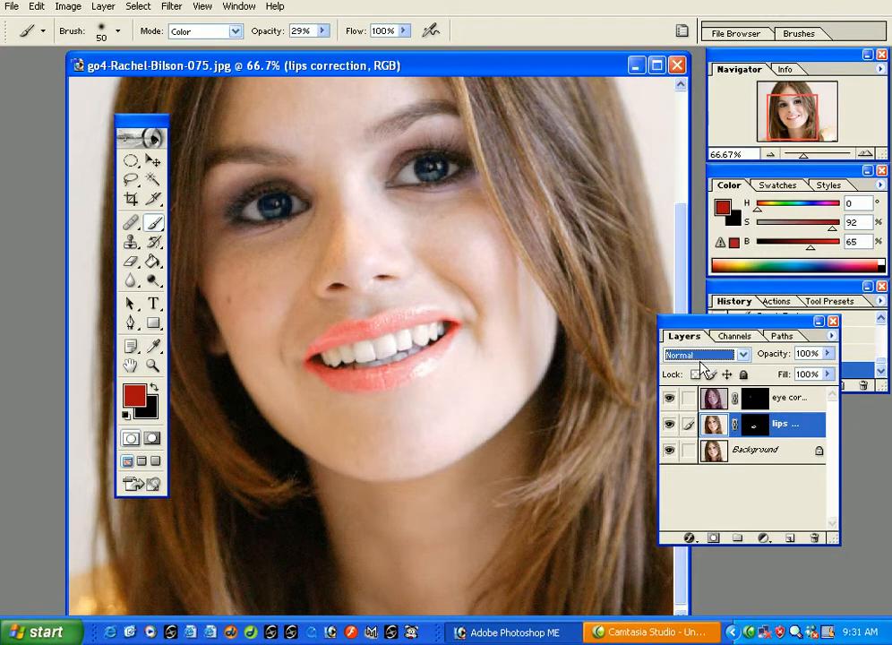
key(Down)
key(Down)
key(Down)
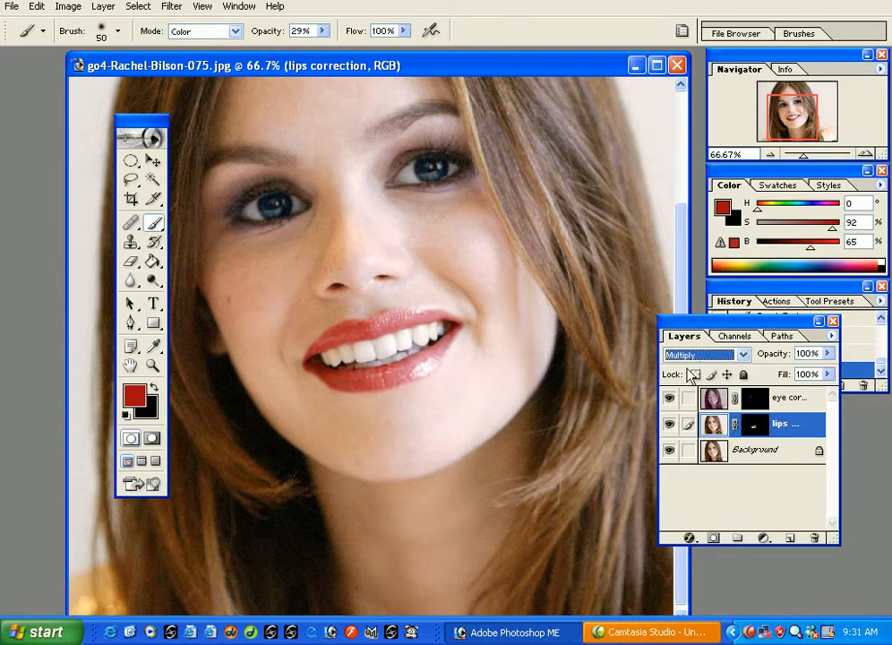
- Change the foreground color to hue 0, saturation 91%, brightness 79% and paint over both lips
click(136, 396)
drag(472, 365, 470, 332)
click(635, 284)
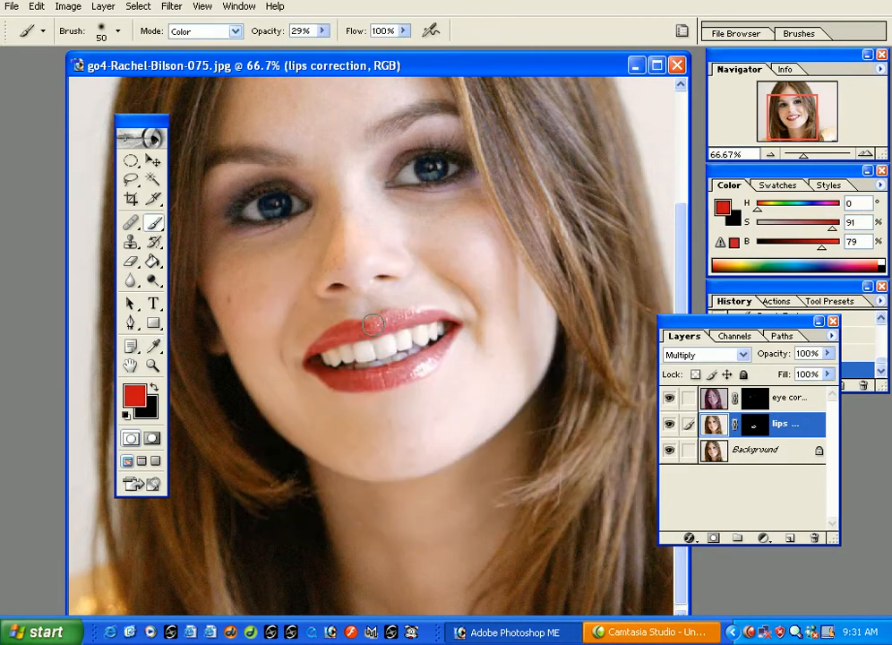
mouse_move(453, 316)
mouse_down()
mouse_move(420, 311)
mouse_move(415, 320)
mouse_move(387, 324)
mouse_up()
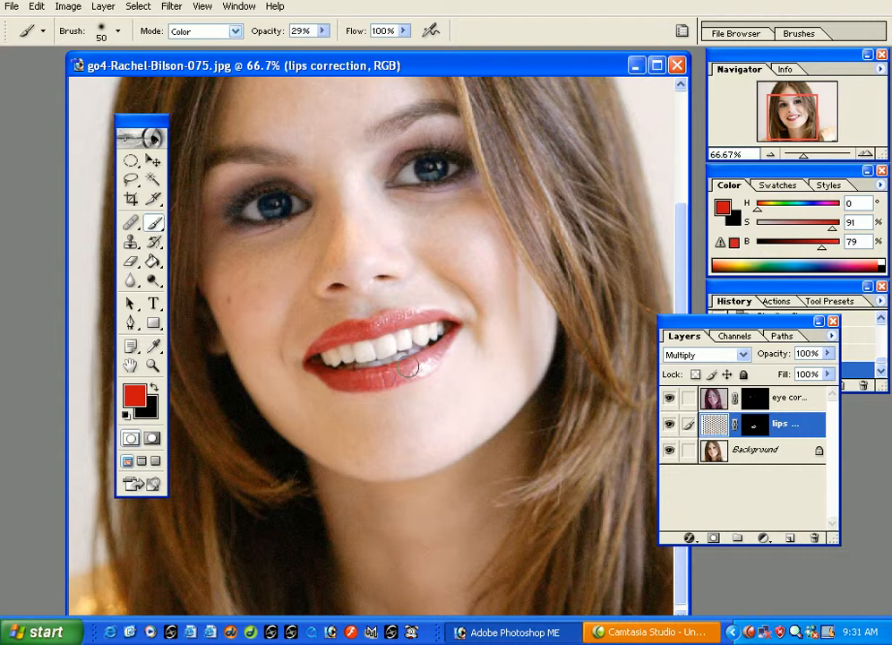
mouse_move(311, 359)
mouse_down()
mouse_move(384, 383)
mouse_move(469, 329)
mouse_up()
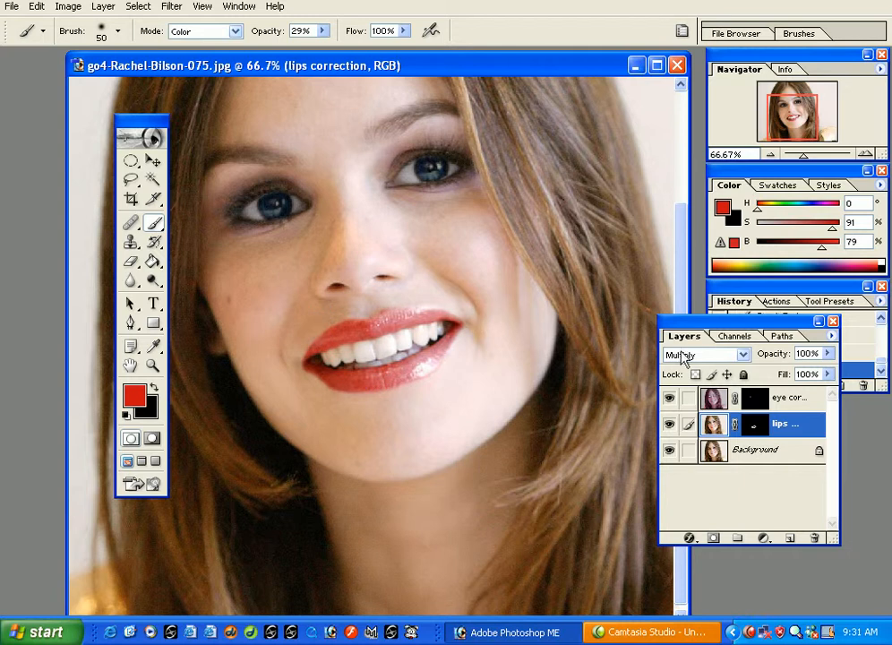
- Try other fill values on the lips correction layer and leave its fill at 100%
click(830, 375)
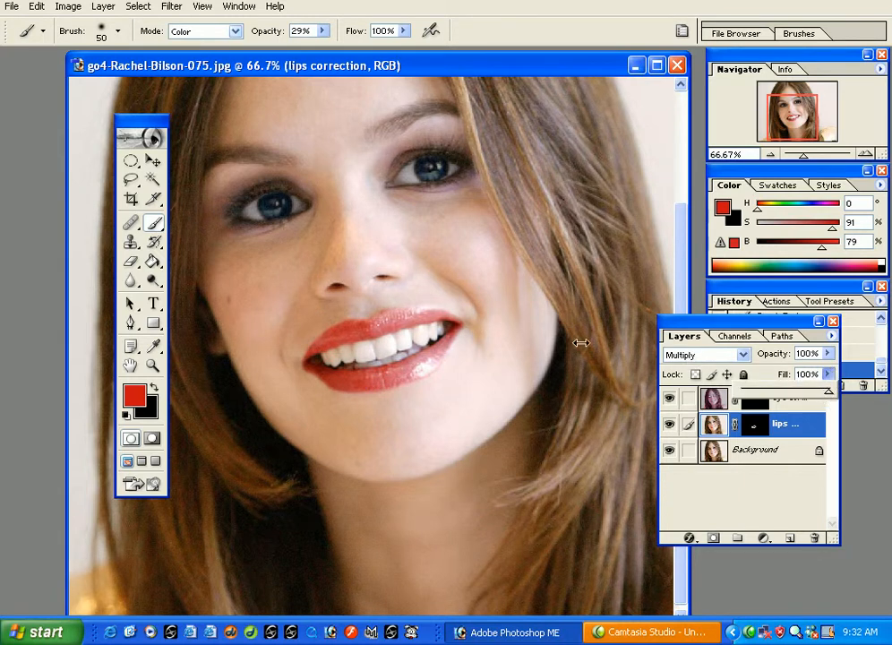
click(474, 39)
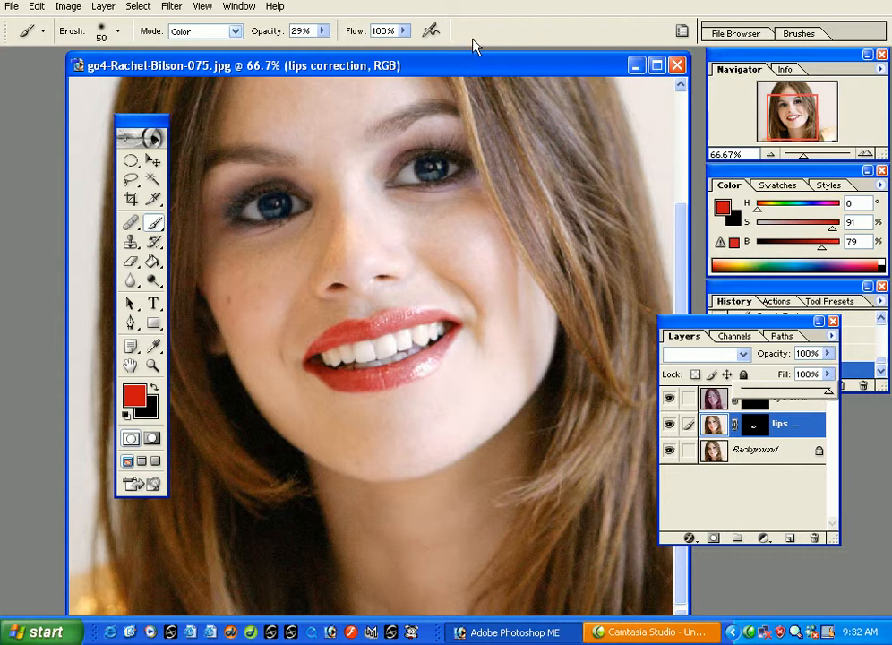
click(828, 373)
drag(821, 394, 860, 401)
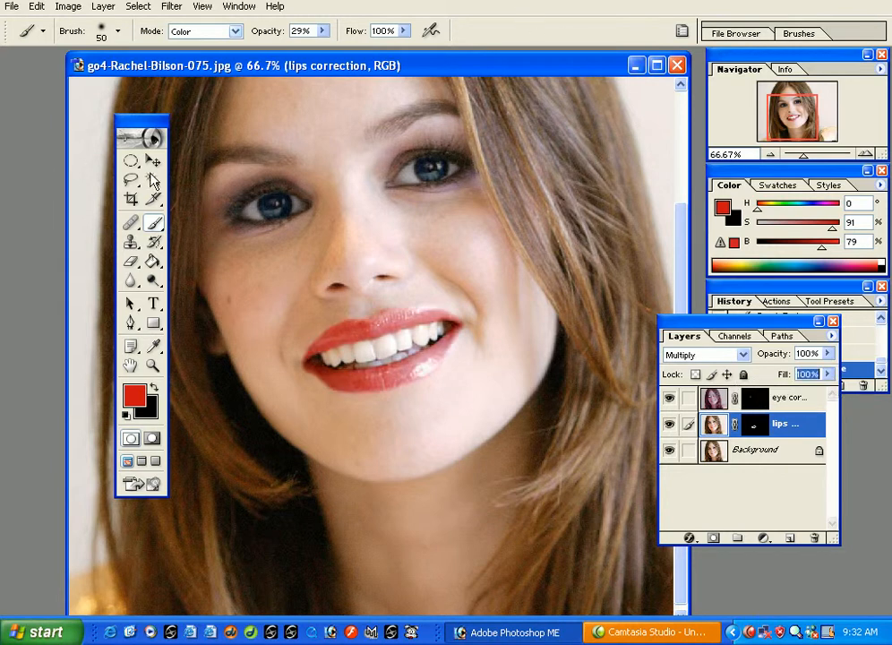
- Shift the hue of the lips correction layer by +3 with Hue/Saturation
click(154, 162)
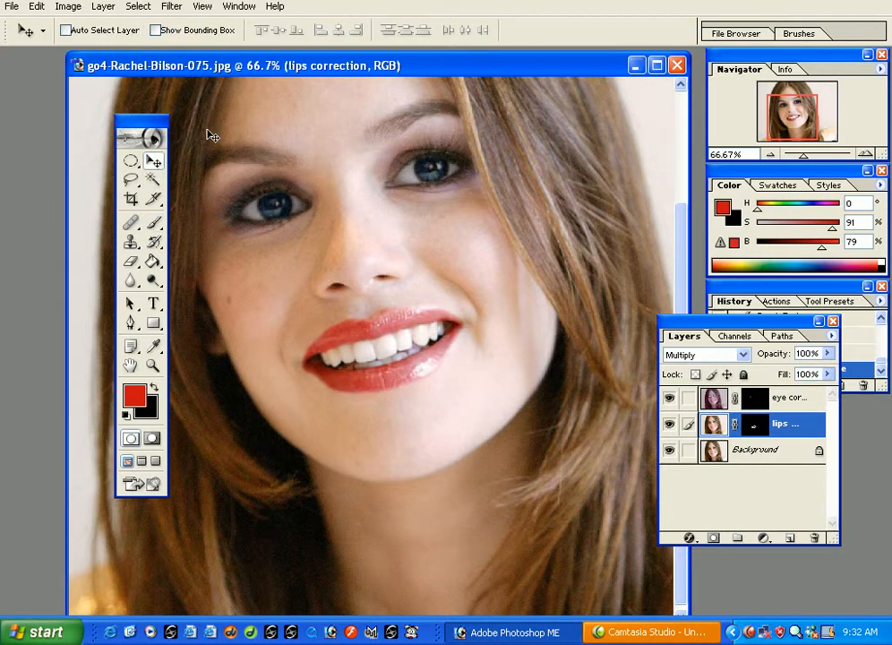
key(ctrl+u)
mouse_move(520, 50)
mouse_down()
mouse_move(438, 60)
mouse_move(534, 63)
mouse_up()
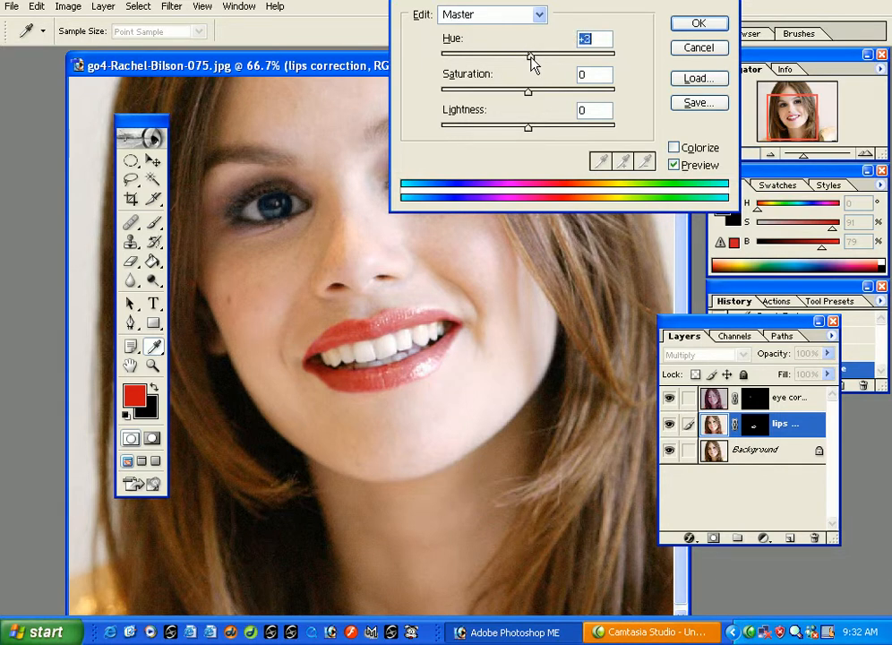
click(699, 23)
key(v)
- Compare the retouched portrait with the original opening snapshot in the history, toggling between the two states
scroll(502, 257, up, 3)
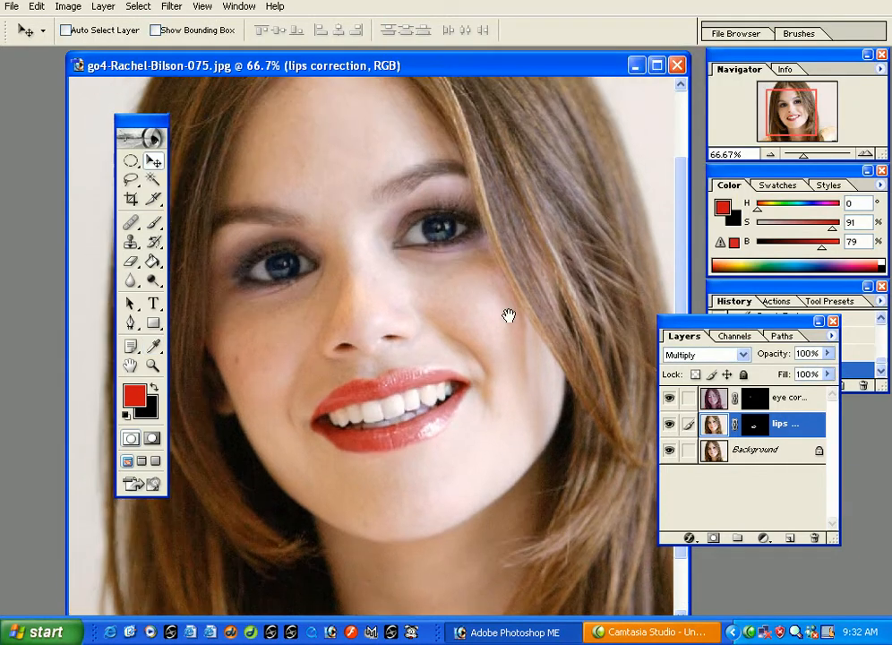
key(ctrl+minus)
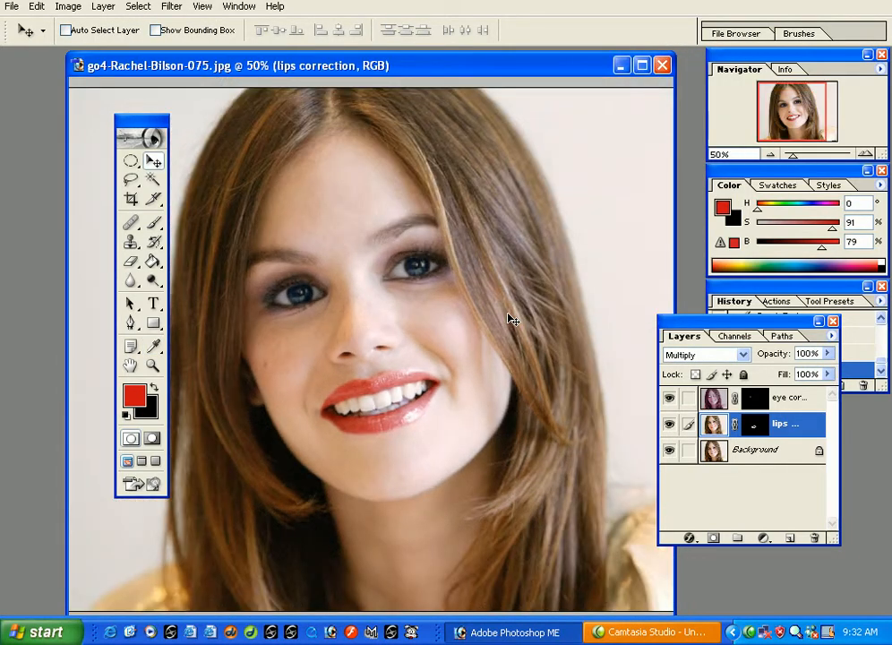
key(ctrl+plus)
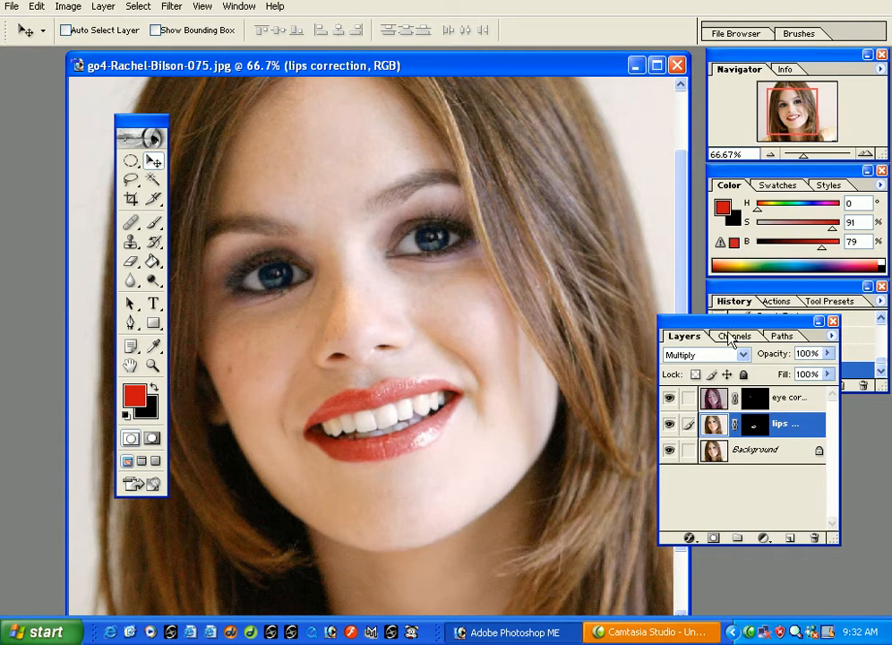
drag(727, 340, 730, 400)
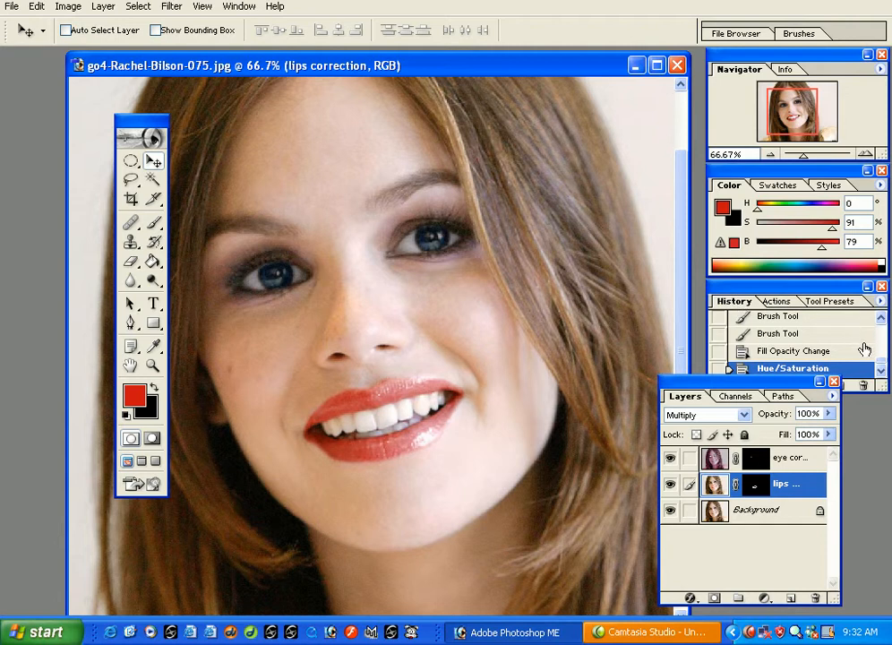
drag(883, 366, 878, 332)
click(812, 326)
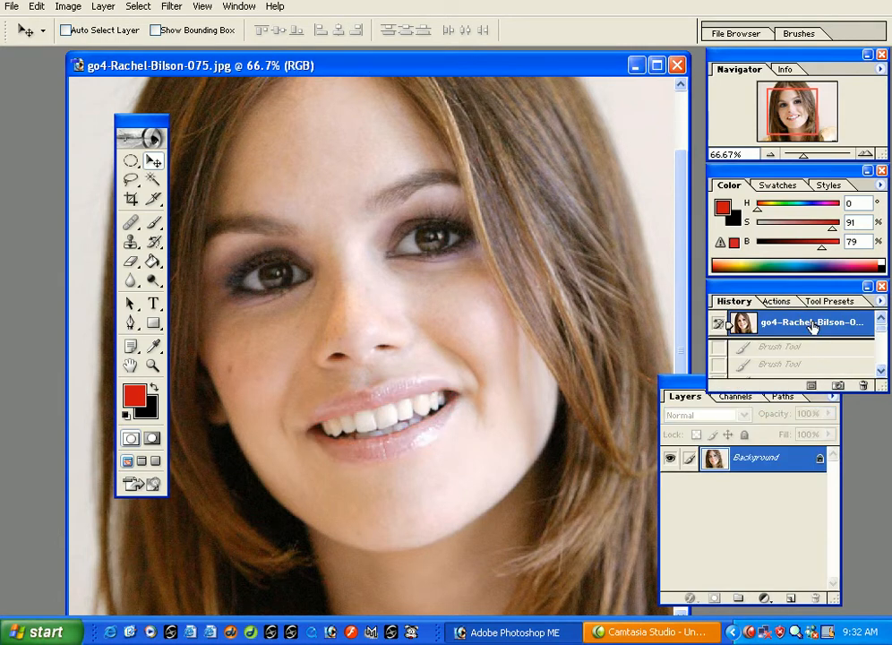
key(ctrl+z)
key(ctrl+z)
key(ctrl+z)
key(ctrl+z)
key(ctrl+z)
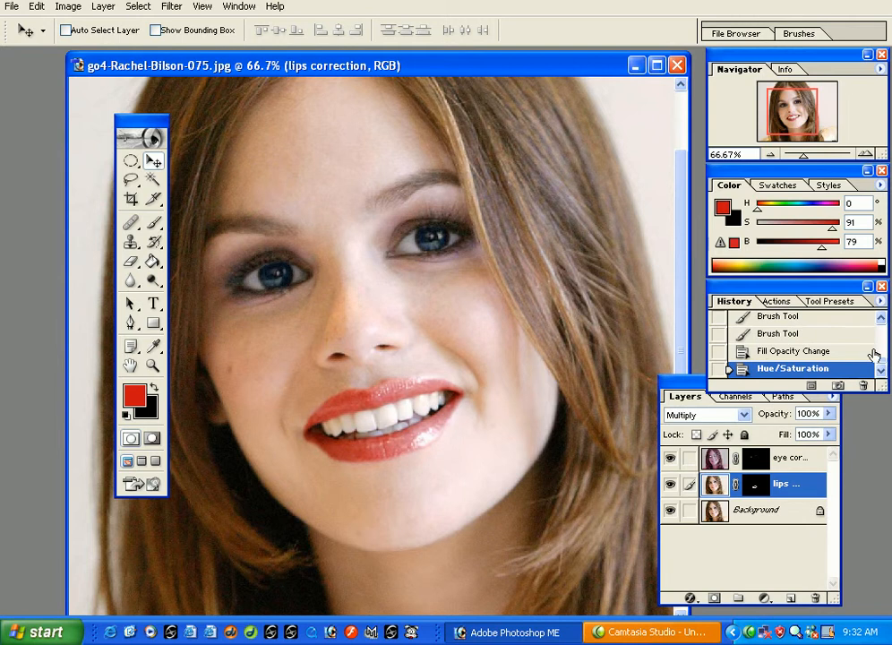
- Show the portrait full screen with all palettes hidden and toggle between the original and the retouched version
mouse_move(880, 361)
mouse_down()
mouse_move(880, 322)
mouse_move(880, 365)
mouse_up()
key(f)
key(f)
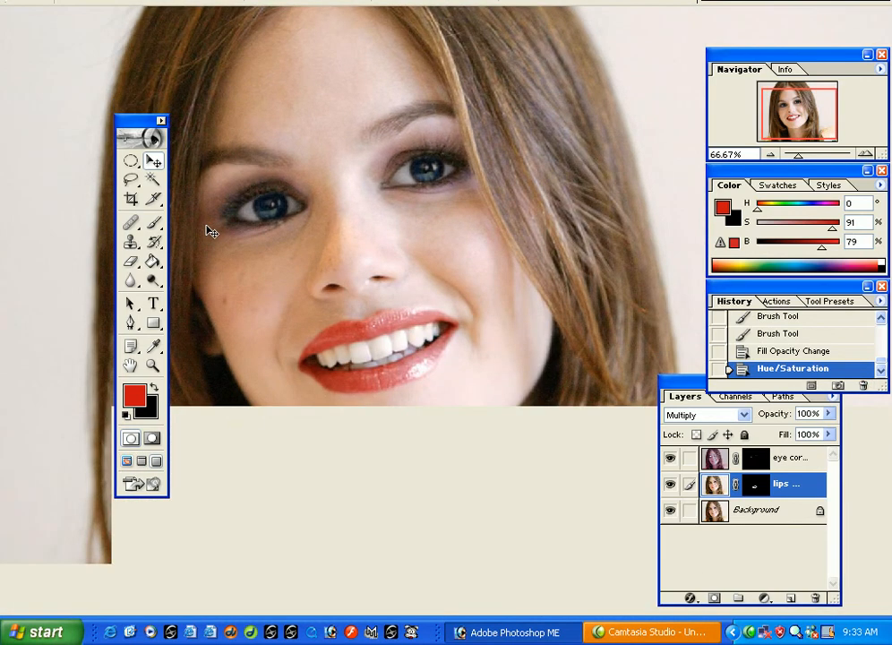
key(Tab)
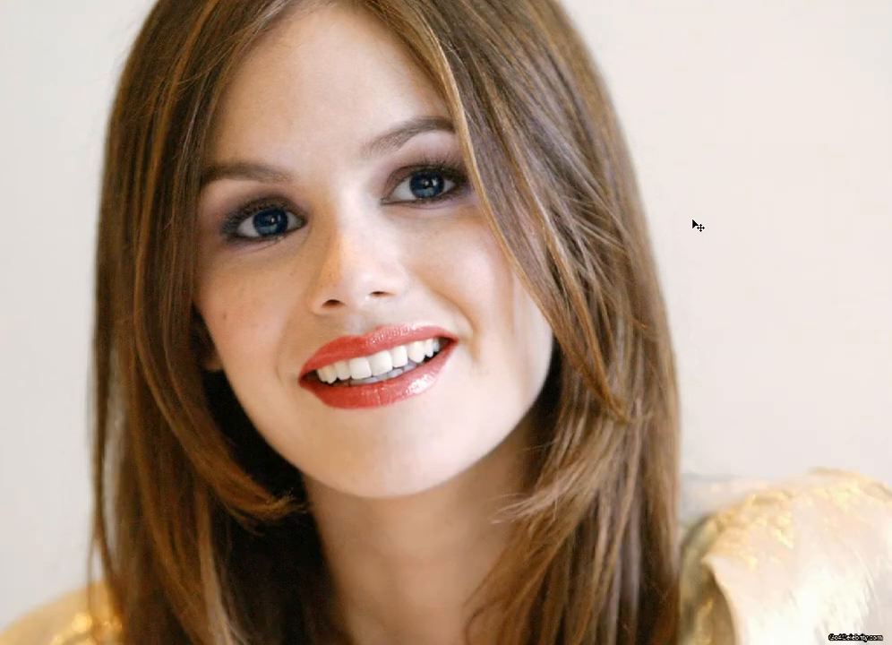
key(ctrl+z)
key(ctrl+z)
key(ctrl+z)
key(ctrl+z)
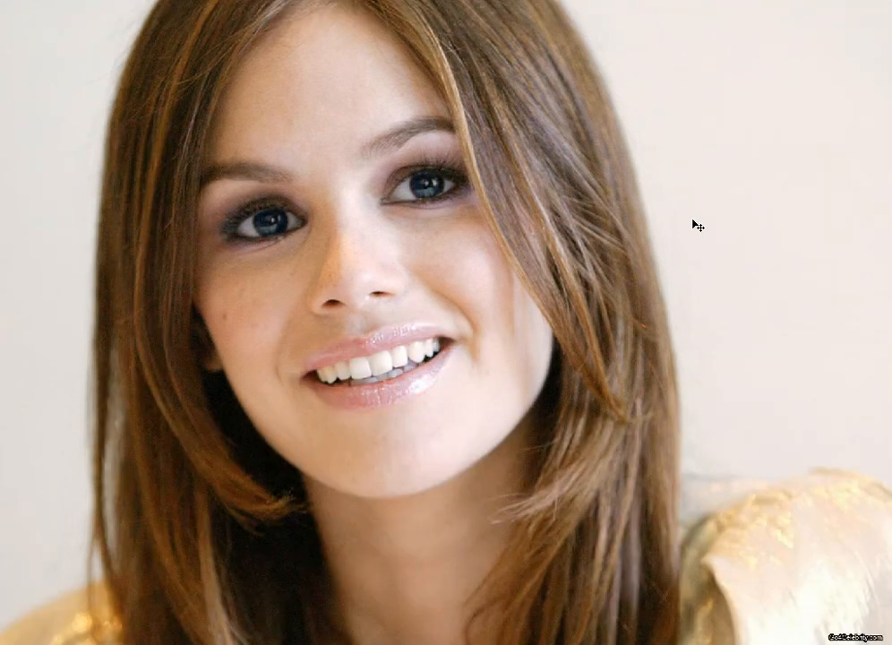
key(ctrl+z)
key(ctrl+z)
key(ctrl+z)
key(ctrl+z)
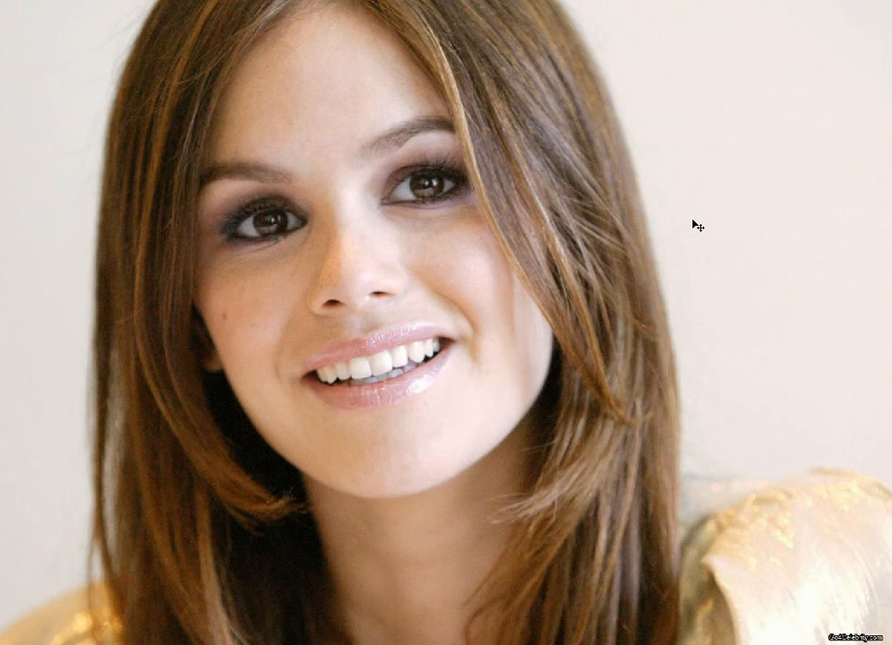